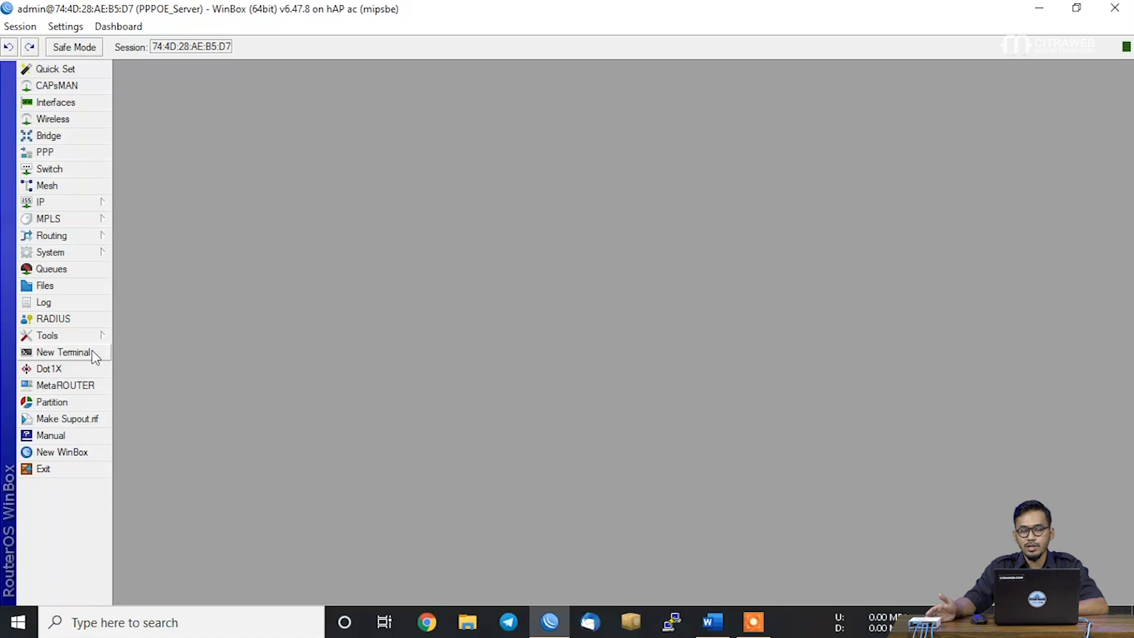
Ping google.com from a new, enlarged terminal window on the router to test the internet connection
{"action": "left_click", "coordinate": [91, 352]}
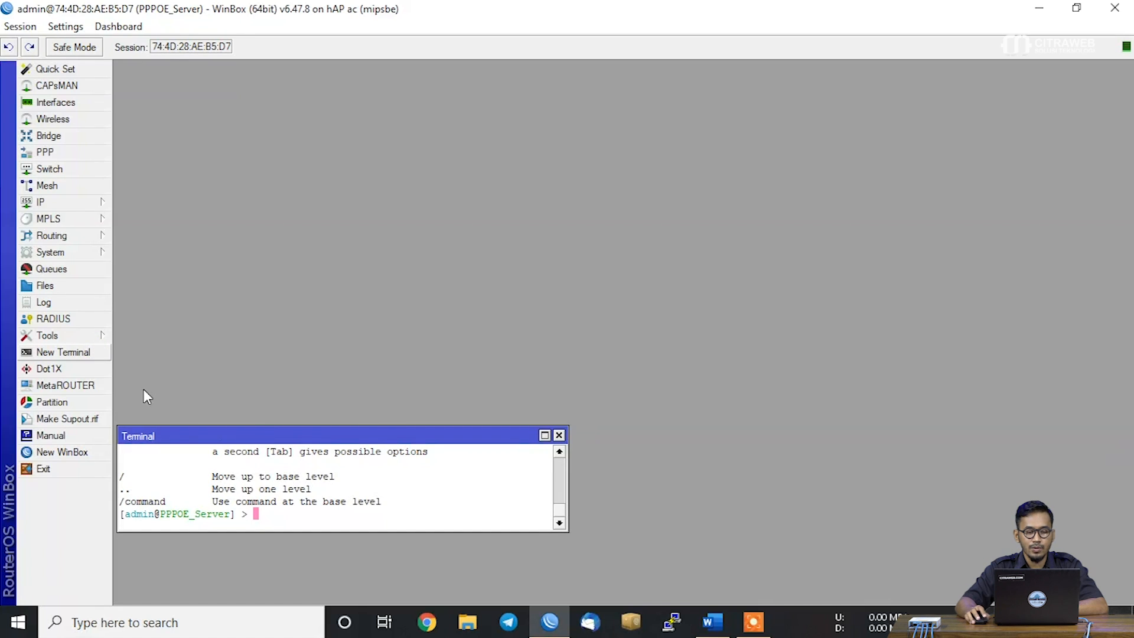
{"action": "left_click_drag", "start_coordinate": [370, 426], "coordinate": [413, 89]}
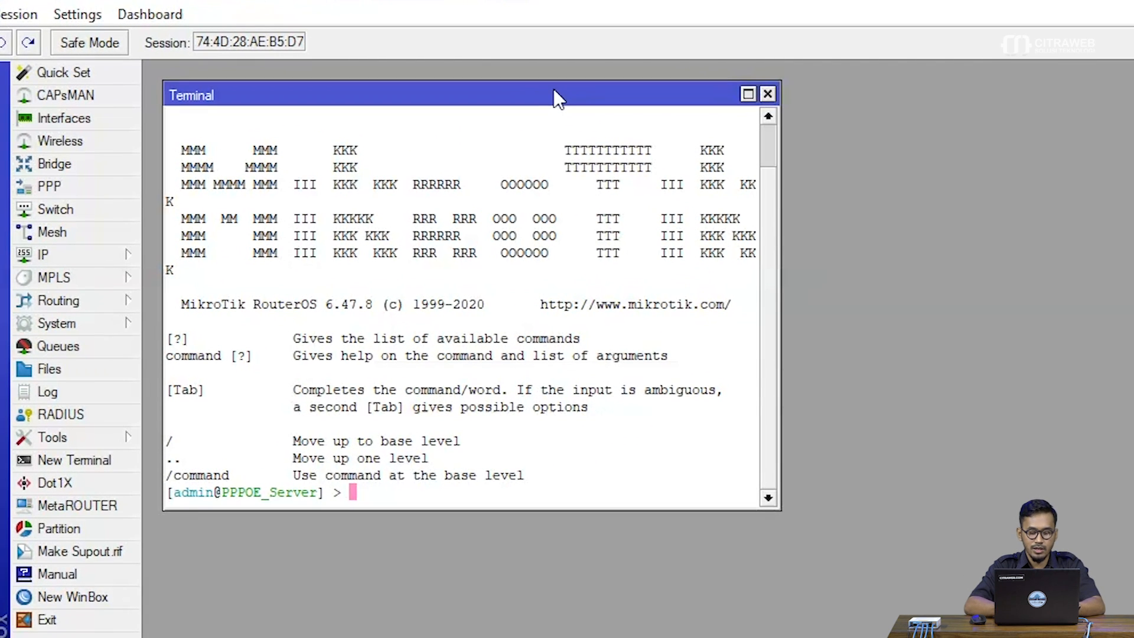
{"action": "type", "text": "ping google.co"}
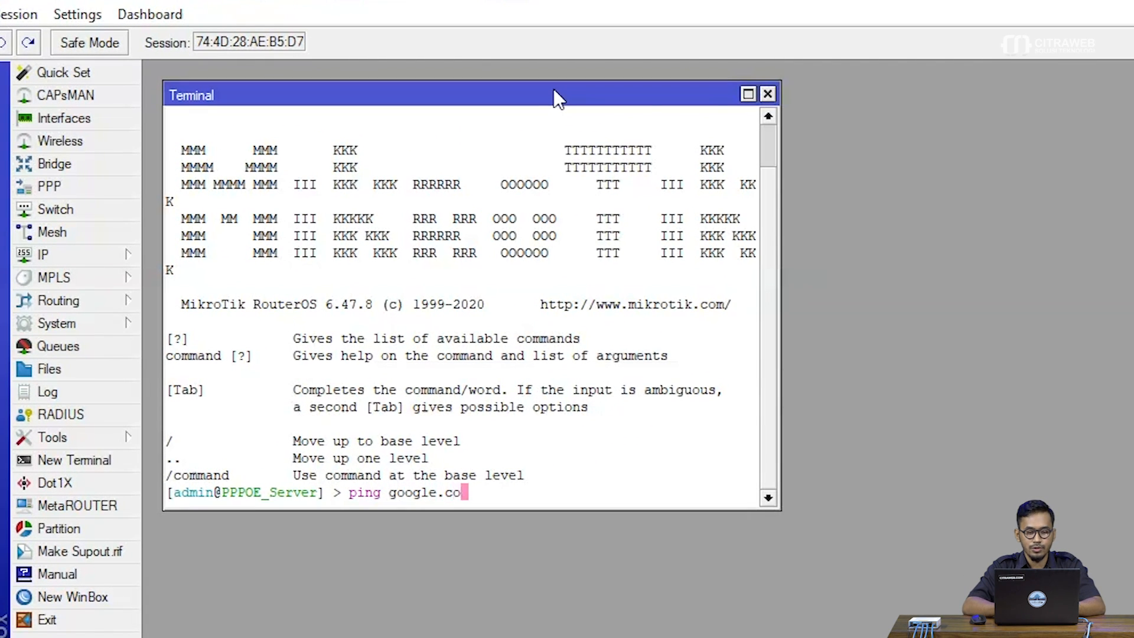
{"action": "type", "text": "m"}
{"action": "key", "text": "Return"}
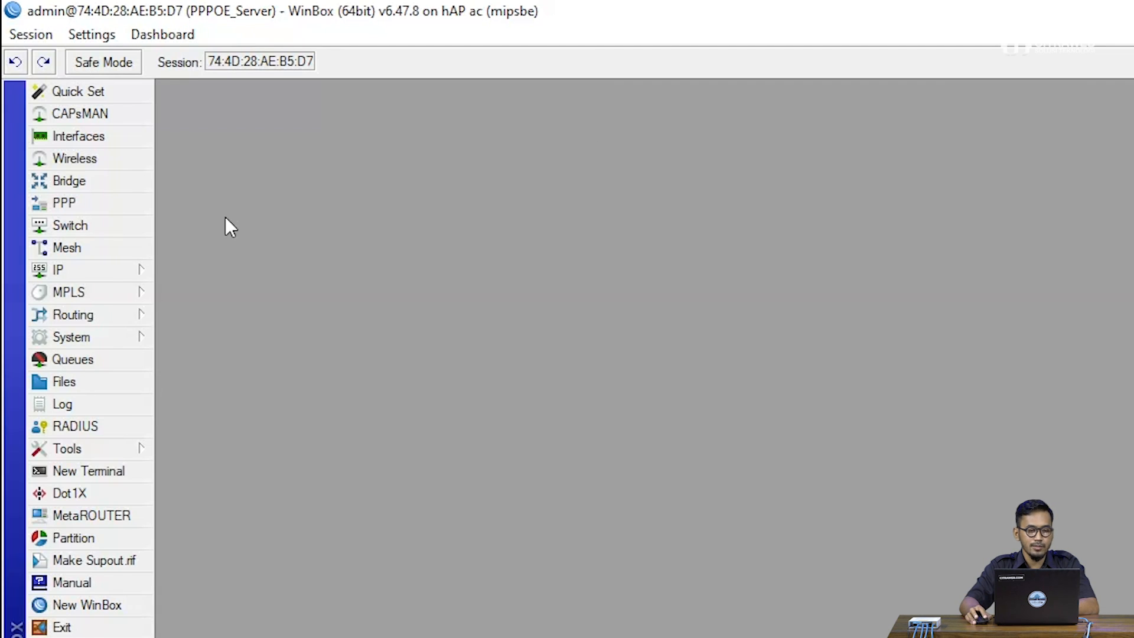
Start a new IP pool named user1
{"action": "left_click", "coordinate": [145, 272]}
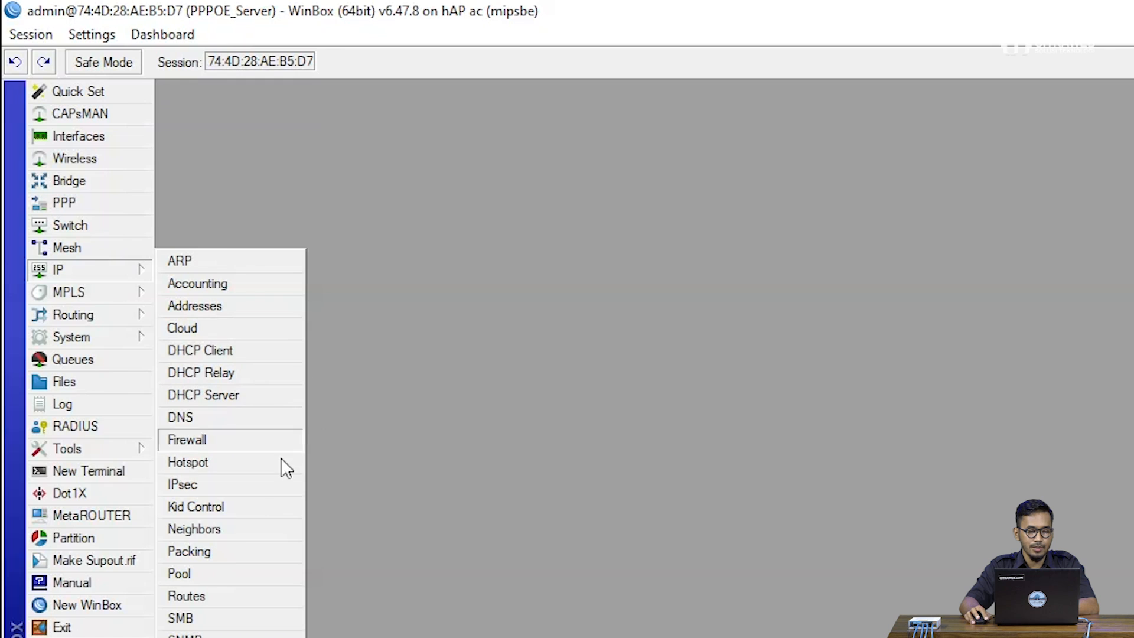
{"action": "left_click", "coordinate": [224, 571]}
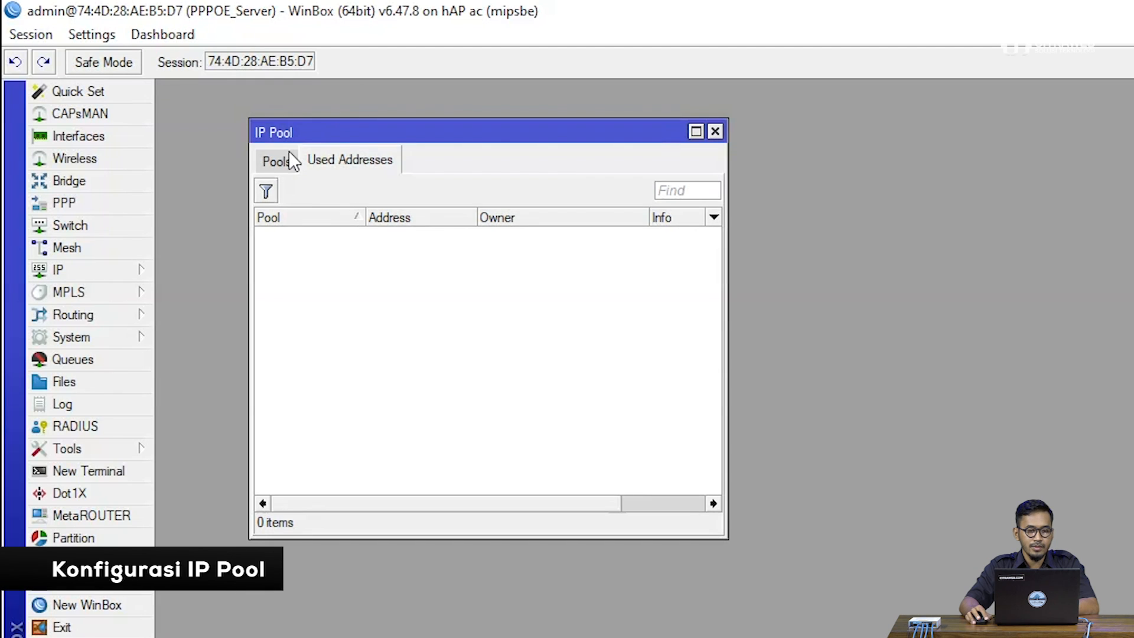
{"action": "left_click", "coordinate": [277, 161]}
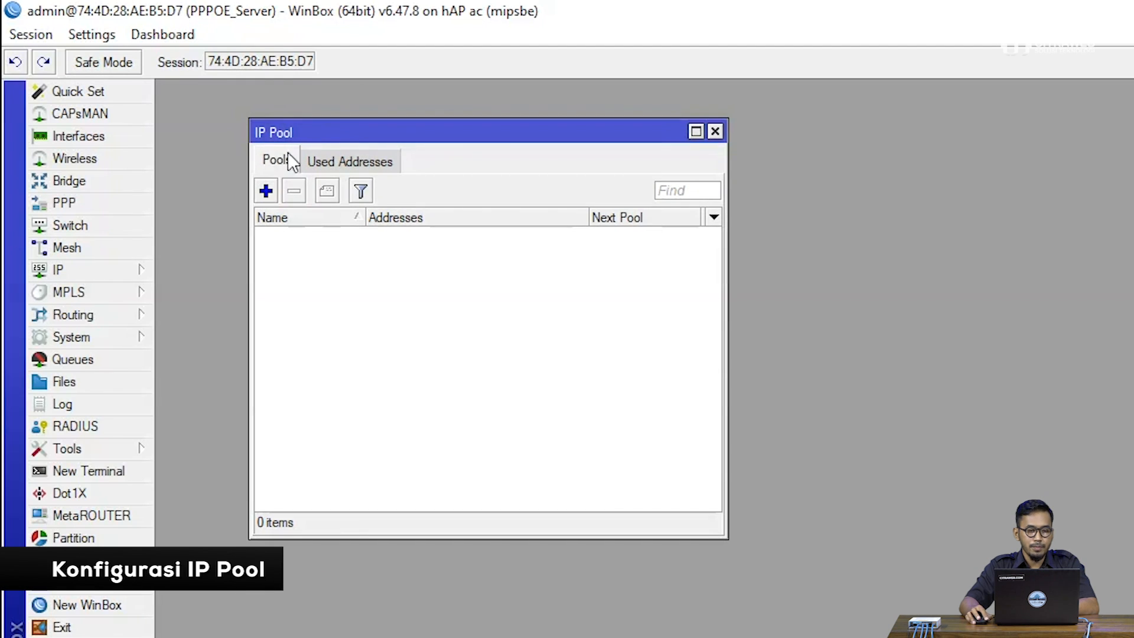
{"action": "left_click", "coordinate": [266, 191]}
{"action": "left_click_drag", "start_coordinate": [738, 349], "coordinate": [334, 273]}
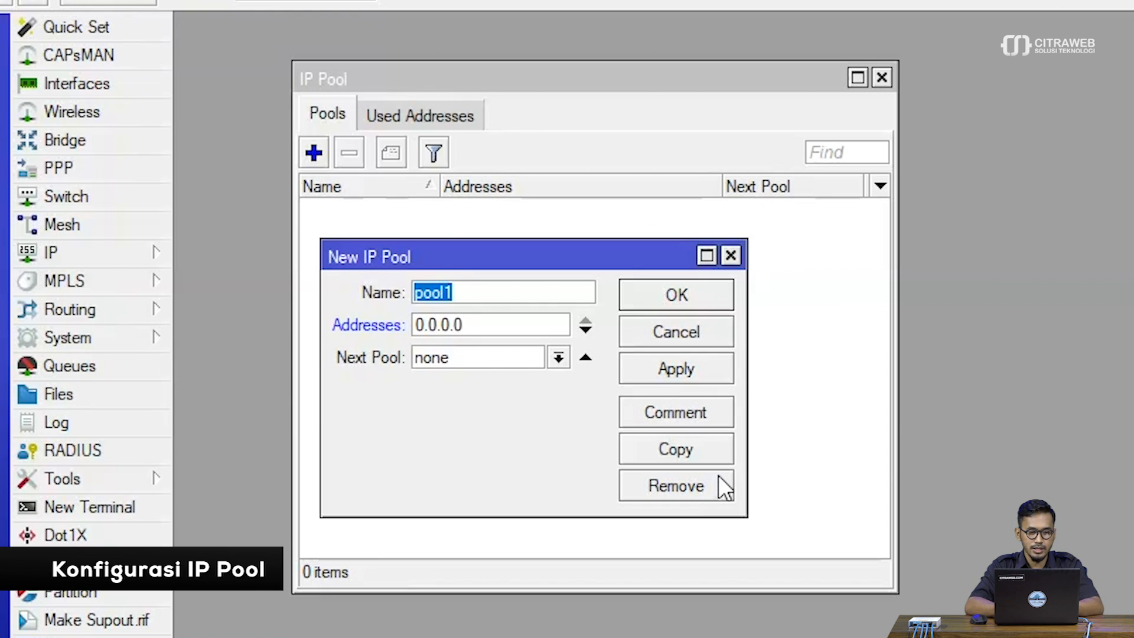
{"action": "type", "text": "user"}
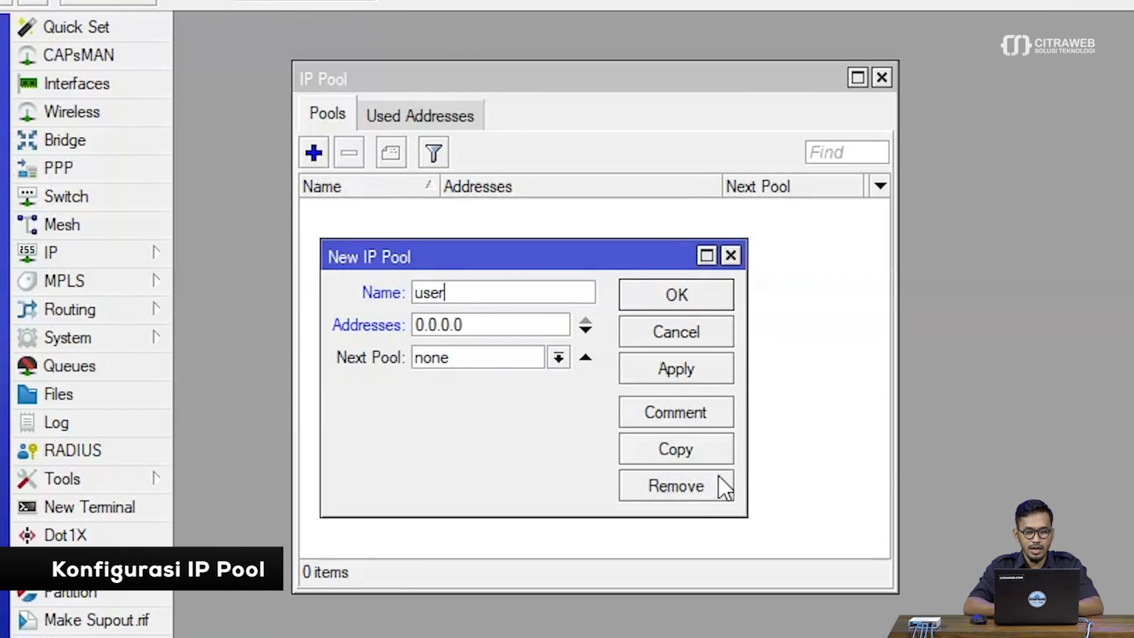
{"action": "type", "text": "1"}
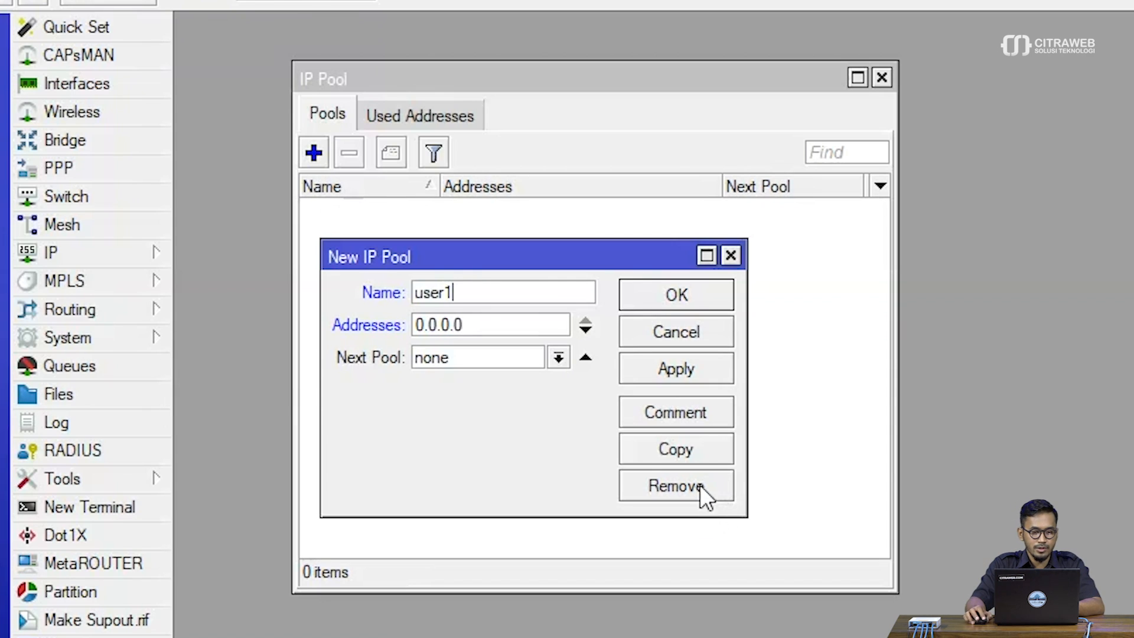
Set the first address of the user1 pool to 172.31.100.2
{"action": "double_click", "coordinate": [462, 324]}
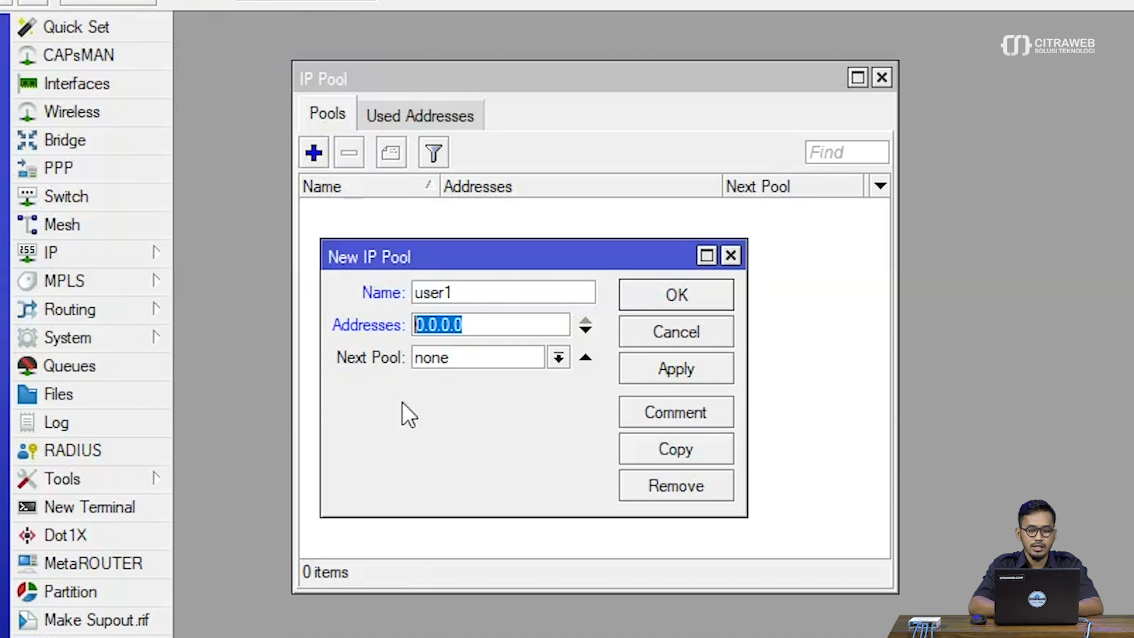
{"action": "type", "text": "172.31."}
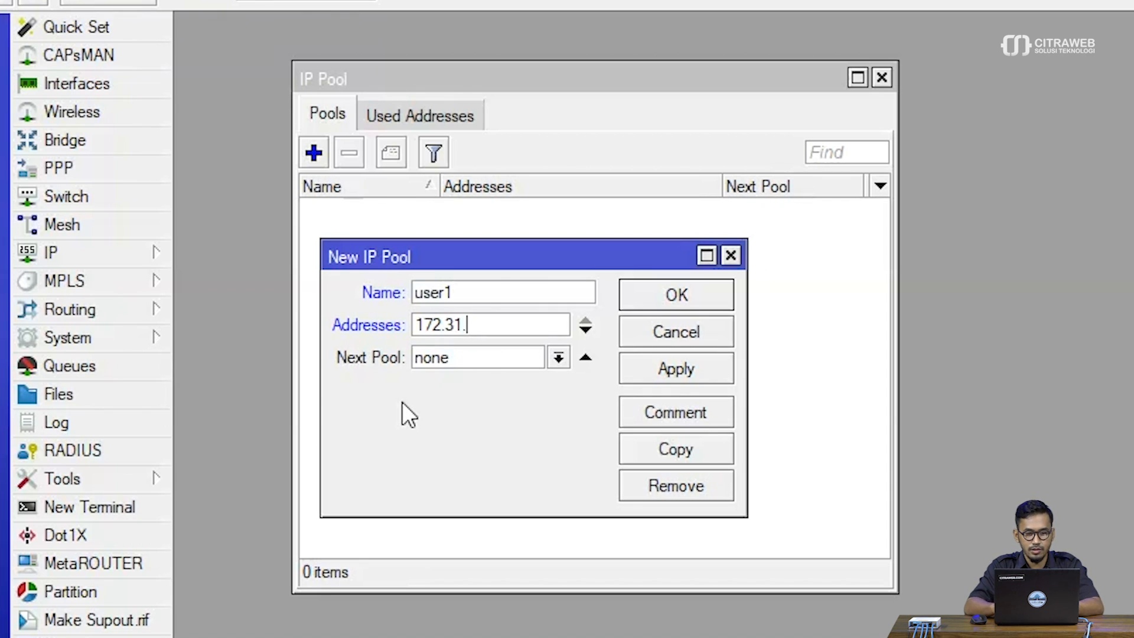
{"action": "type", "text": "100.2"}
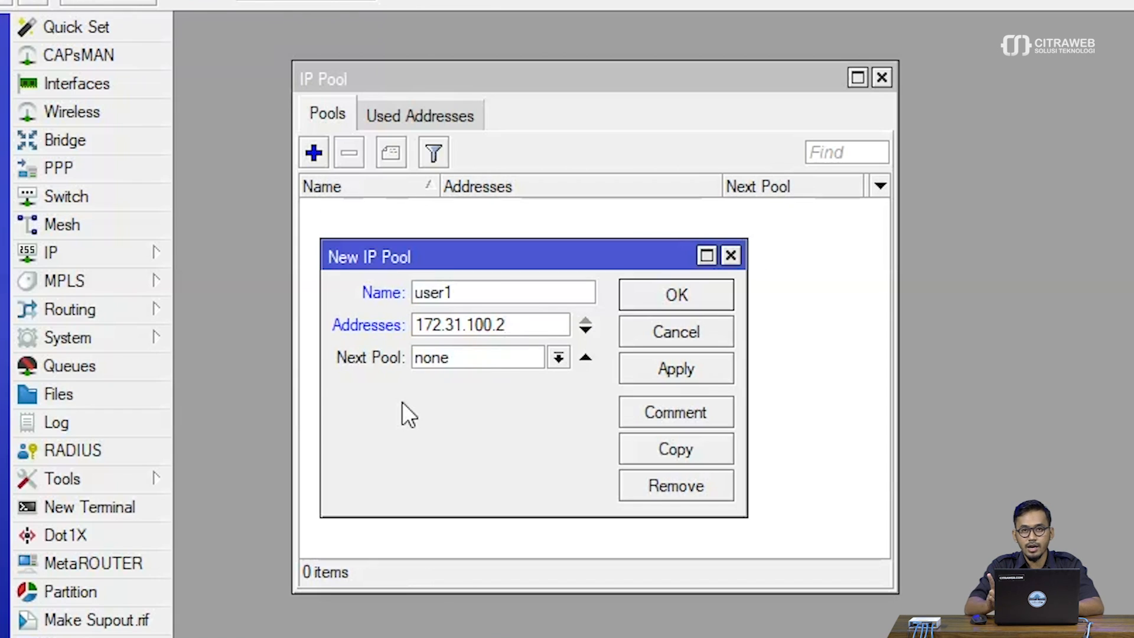
Add 172.31.100.3 as the second address of the user1 pool and save the pool
{"action": "left_click", "coordinate": [590, 334]}
{"action": "left_click_drag", "start_coordinate": [532, 324], "coordinate": [405, 304]}
{"action": "key", "text": "ctrl+c"}
{"action": "left_click", "coordinate": [485, 358]}
{"action": "left_click_drag", "start_coordinate": [485, 358], "coordinate": [377, 350]}
{"action": "key", "text": "ctrl+v"}
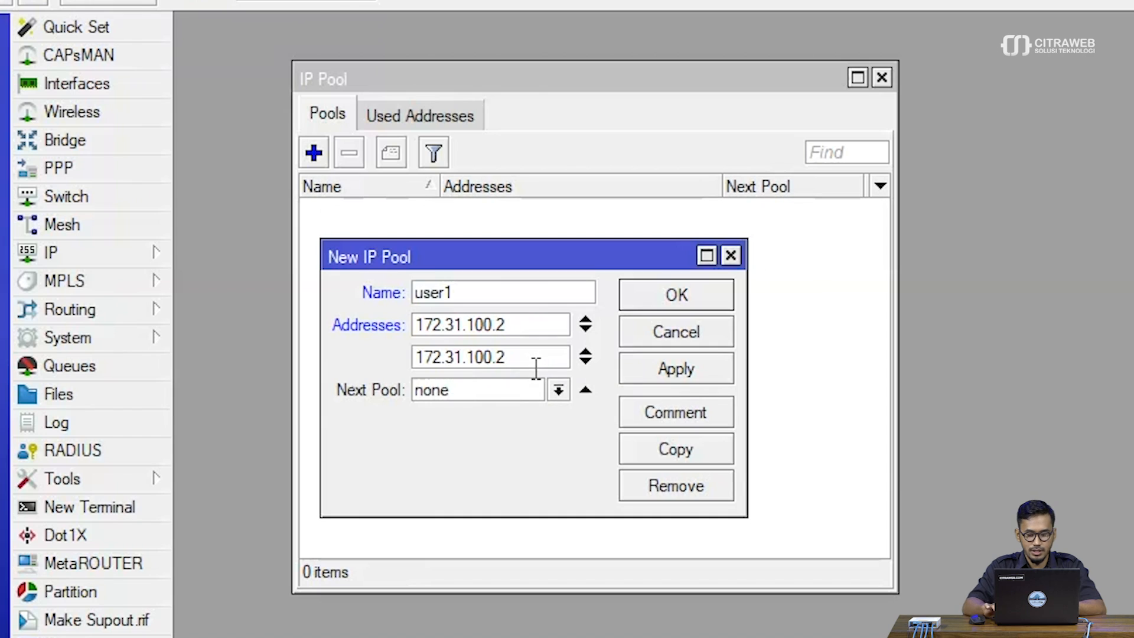
{"action": "key", "text": "BackSpace"}
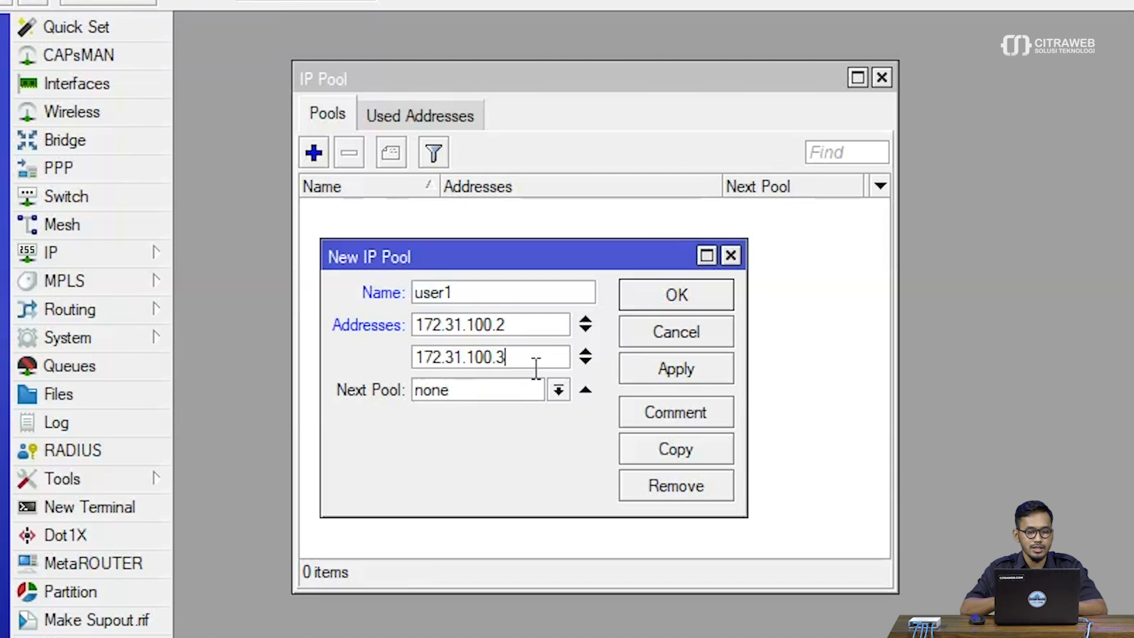
{"action": "left_click", "coordinate": [657, 370]}
{"action": "left_click", "coordinate": [657, 284]}
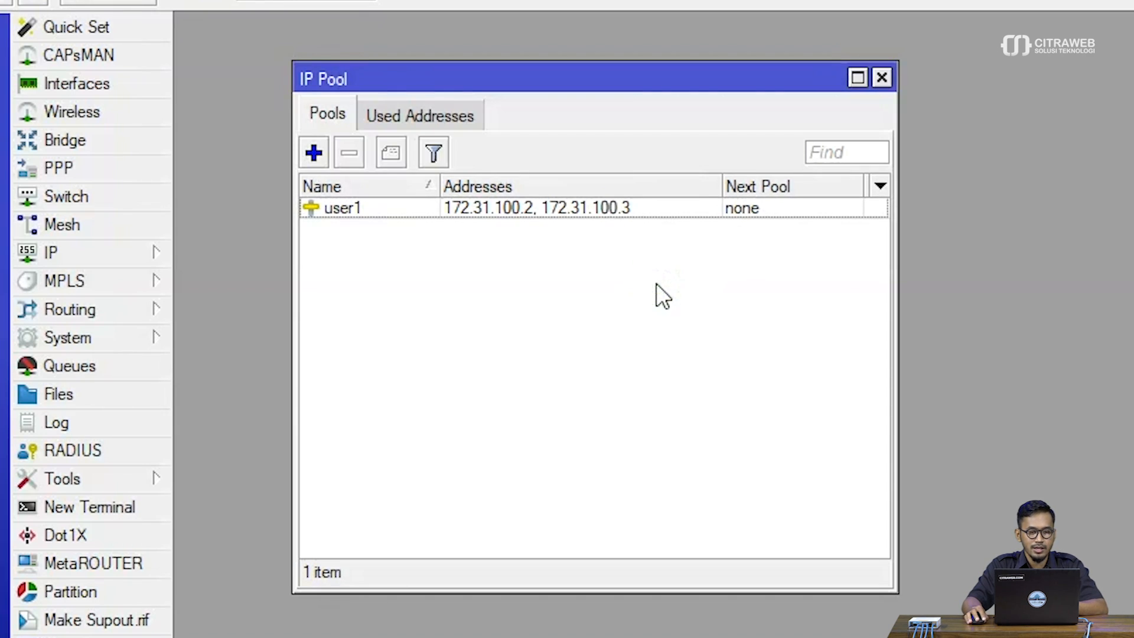
Start another IP pool named user2 with 172.31.100.4 as its first address
{"action": "left_click", "coordinate": [314, 155]}
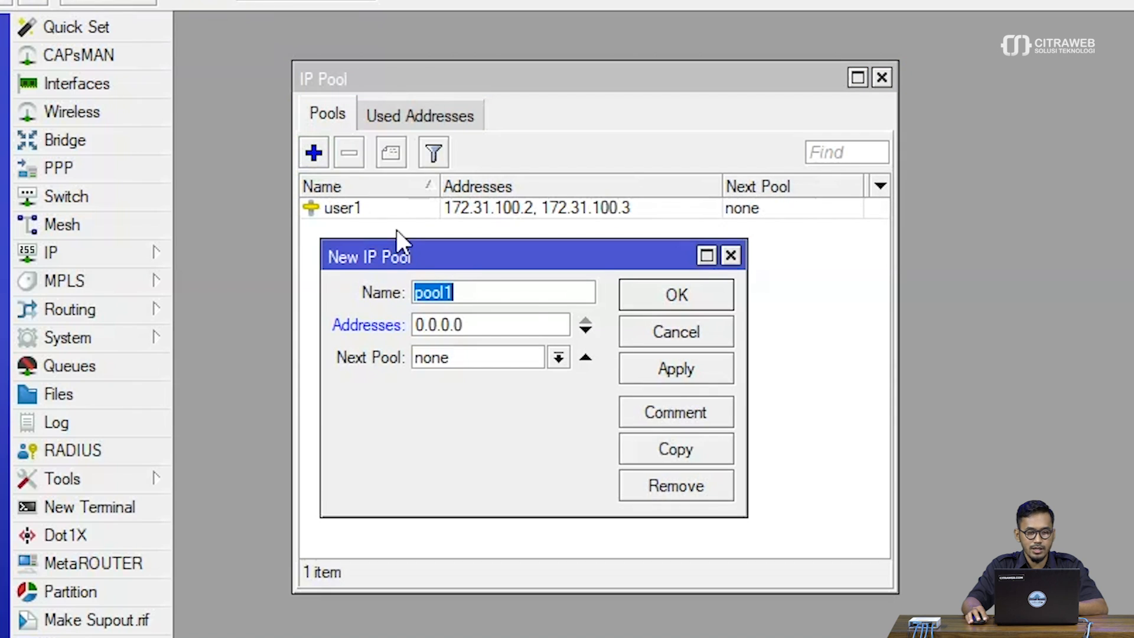
{"action": "left_click_drag", "start_coordinate": [407, 255], "coordinate": [401, 279]}
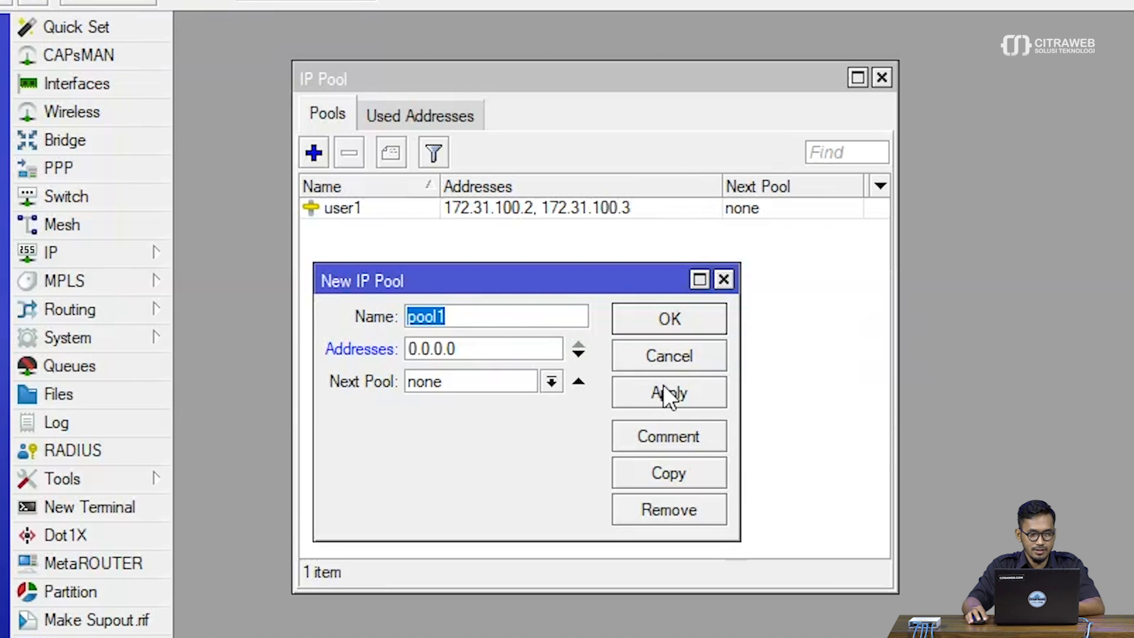
{"action": "left_click", "coordinate": [477, 322]}
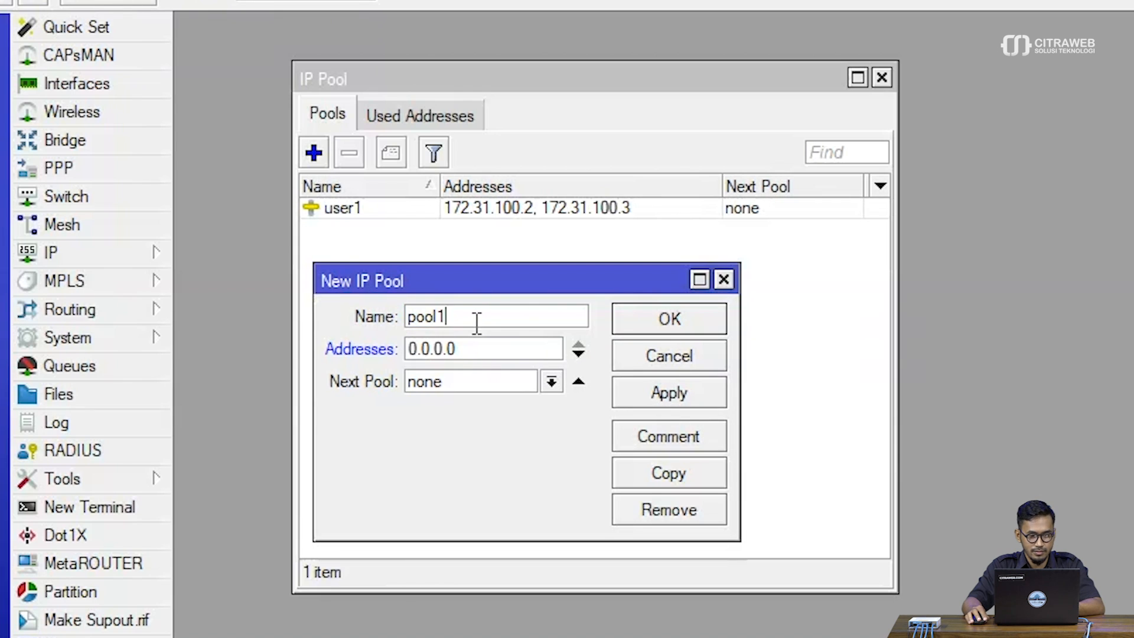
{"action": "double_click", "coordinate": [476, 319]}
{"action": "type", "text": "user2"}
{"action": "key", "text": "Tab"}
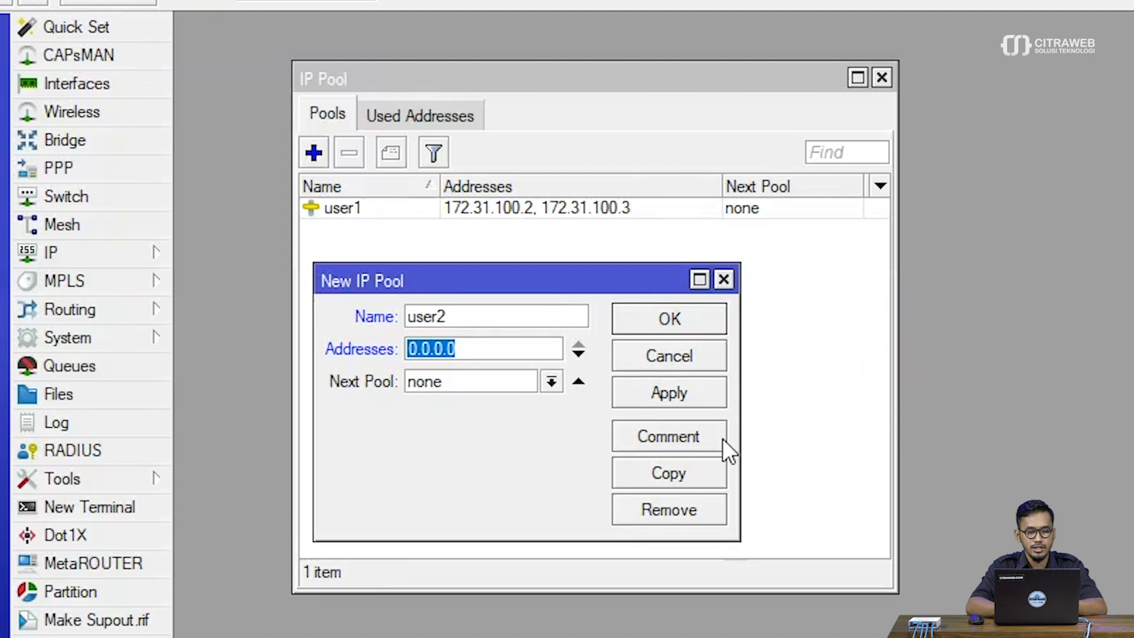
{"action": "key", "text": "ctrl+v"}
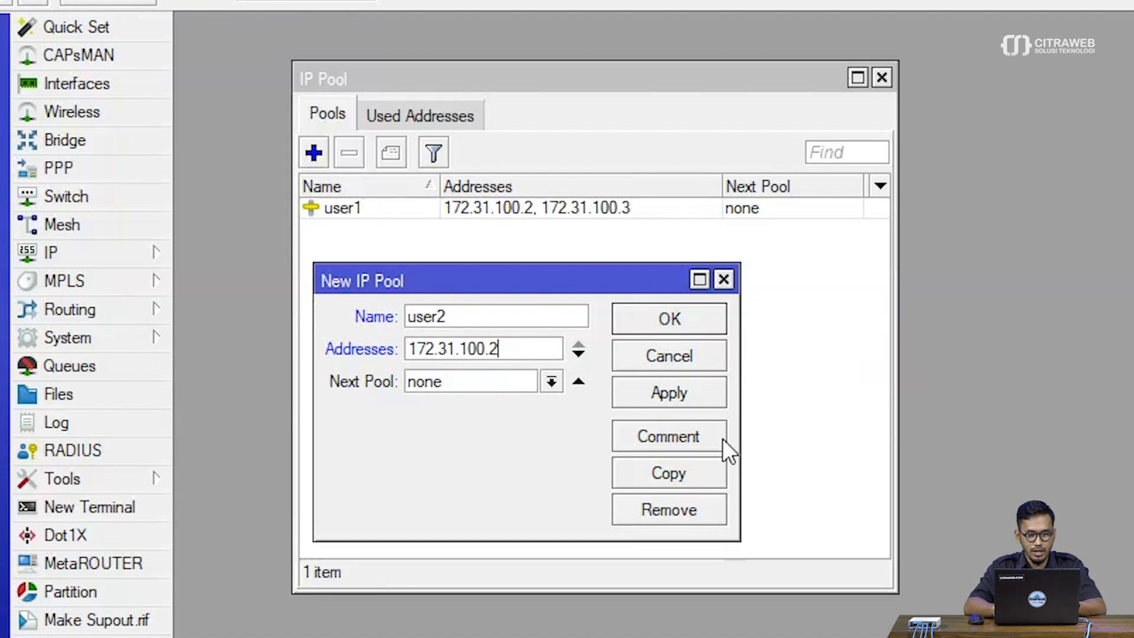
{"action": "key", "text": "BackSpace"}
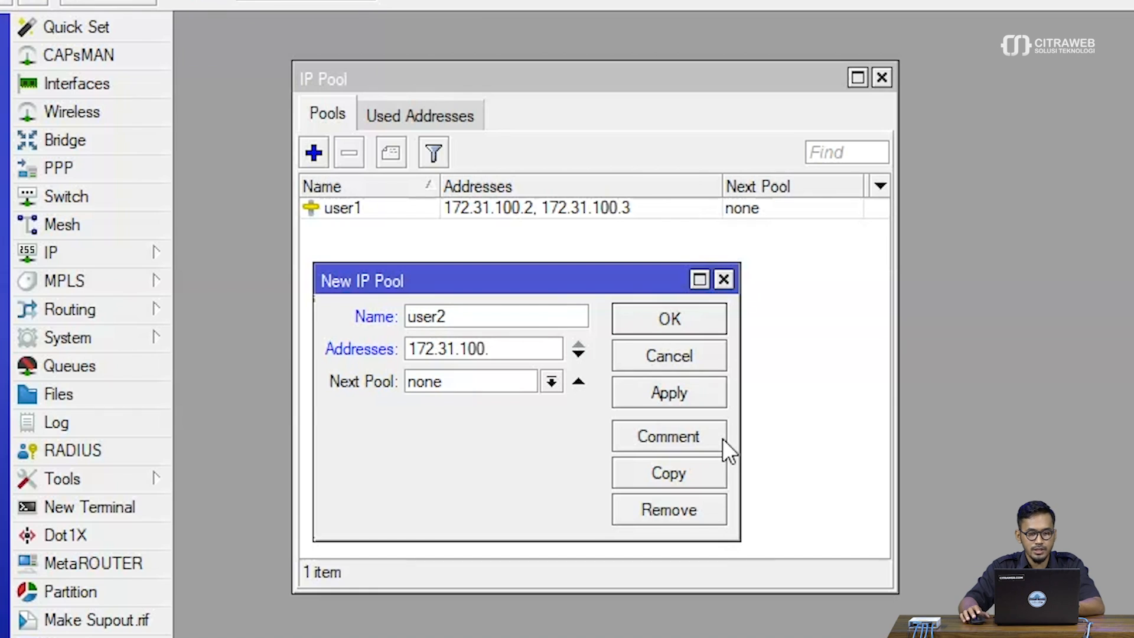
{"action": "type", "text": "4"}
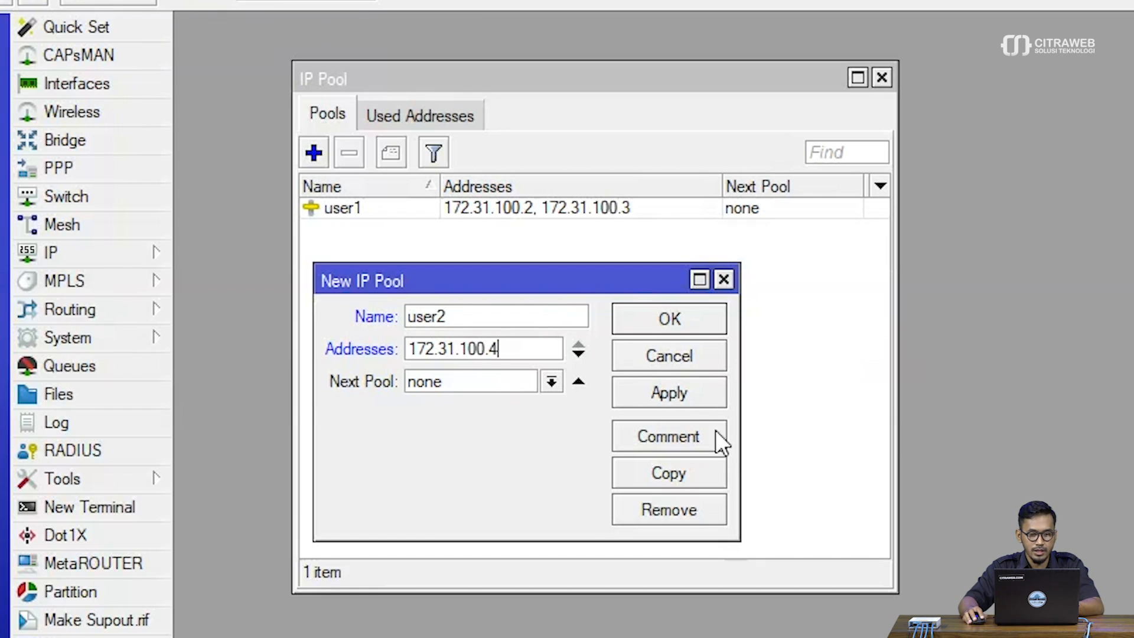
Add 172.31.100.5 as the second address of the user2 pool and save the pool
{"action": "left_click", "coordinate": [585, 356]}
{"action": "key", "text": "ctrl+v"}
{"action": "key", "text": "BackSpace"}
{"action": "type", "text": "5"}
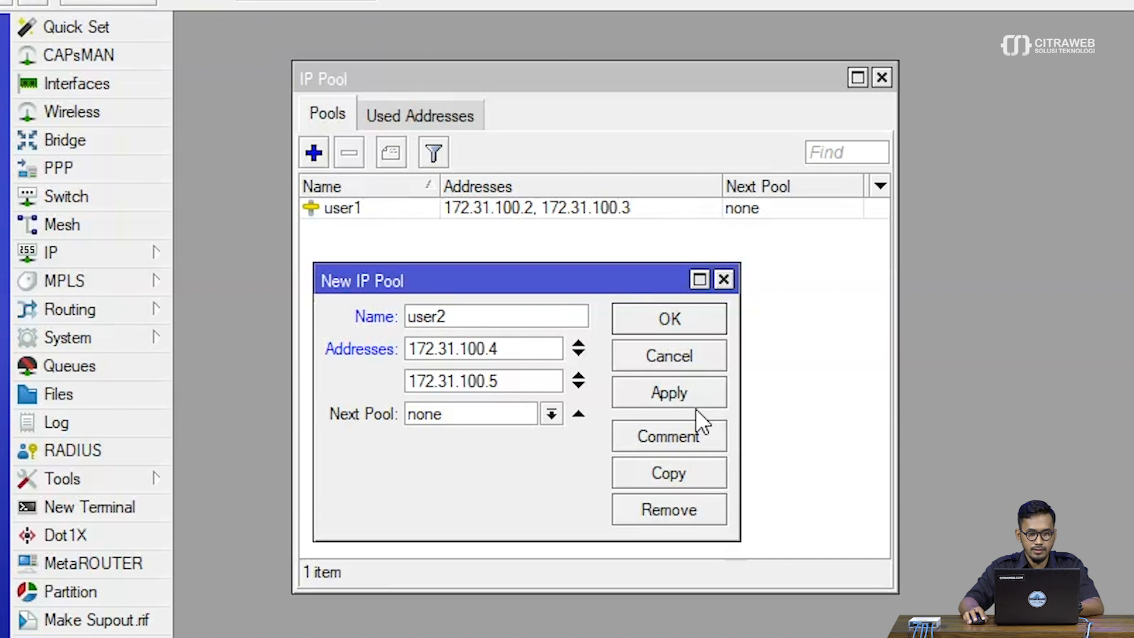
{"action": "left_click", "coordinate": [678, 398]}
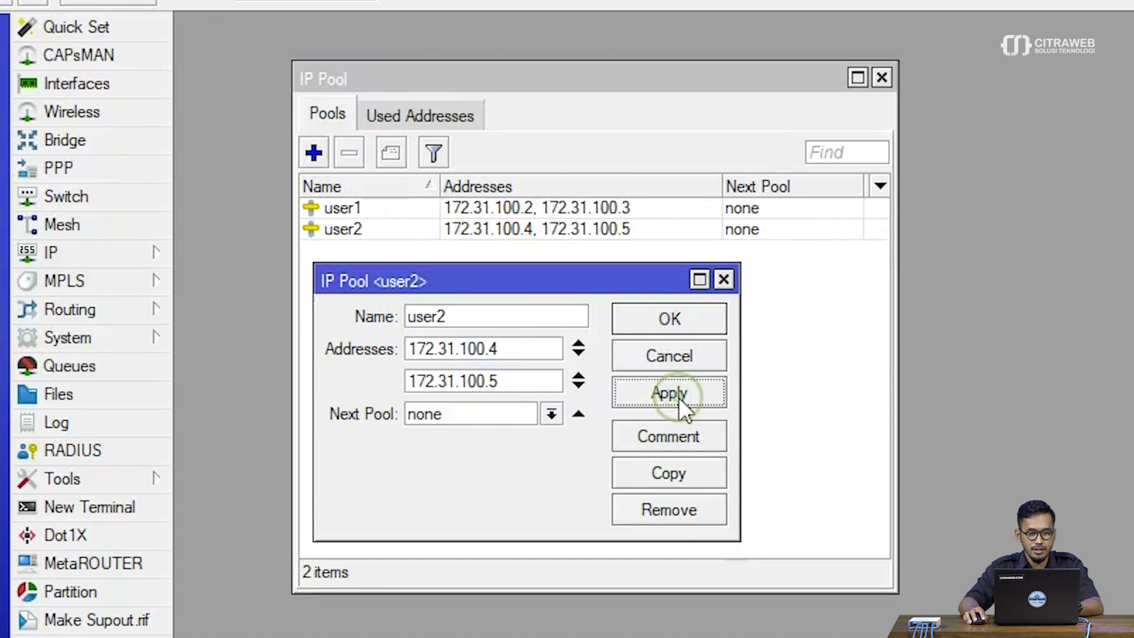
{"action": "left_click", "coordinate": [676, 322]}
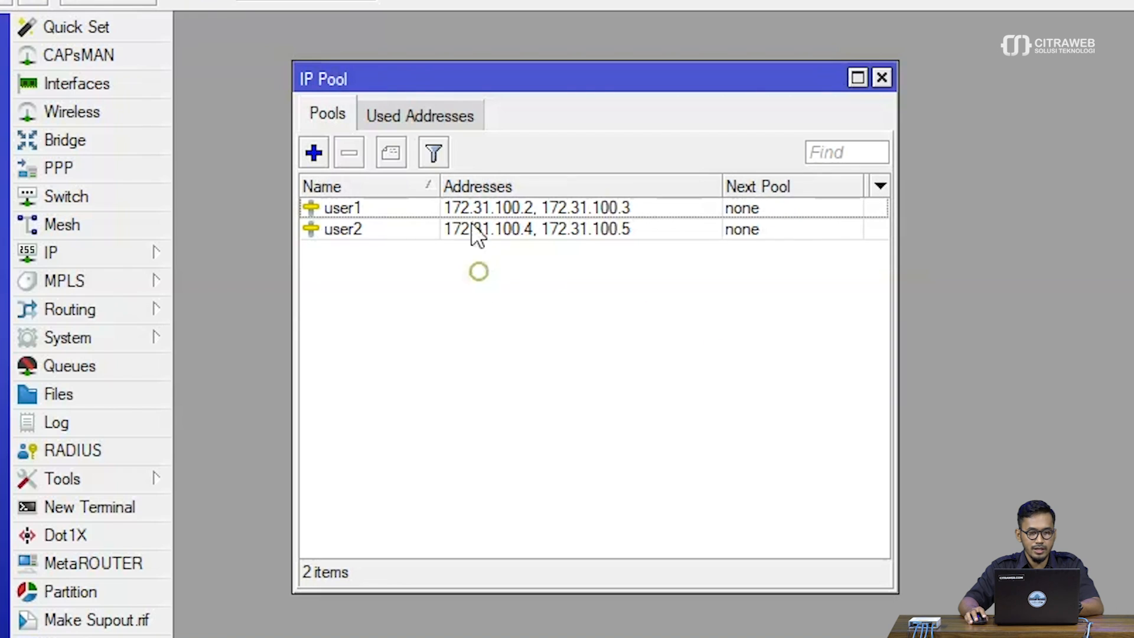
Review the user1 and user2 entries in the IP pool list with a narrower Name column, and close the list
{"action": "left_click_drag", "start_coordinate": [440, 185], "coordinate": [387, 185]}
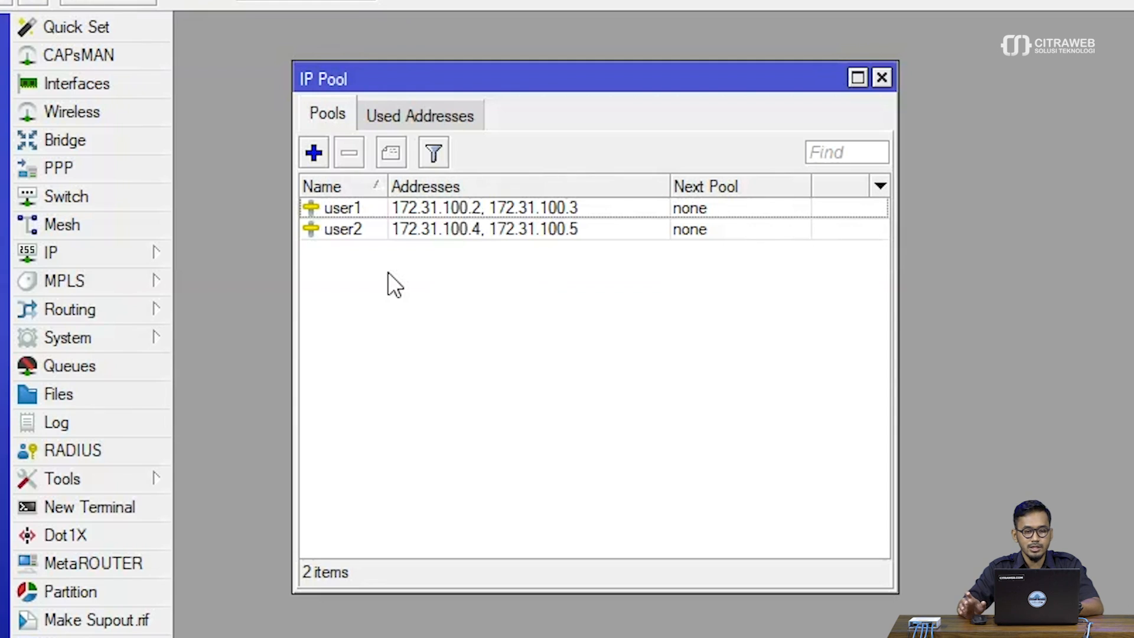
{"action": "left_click", "coordinate": [389, 213]}
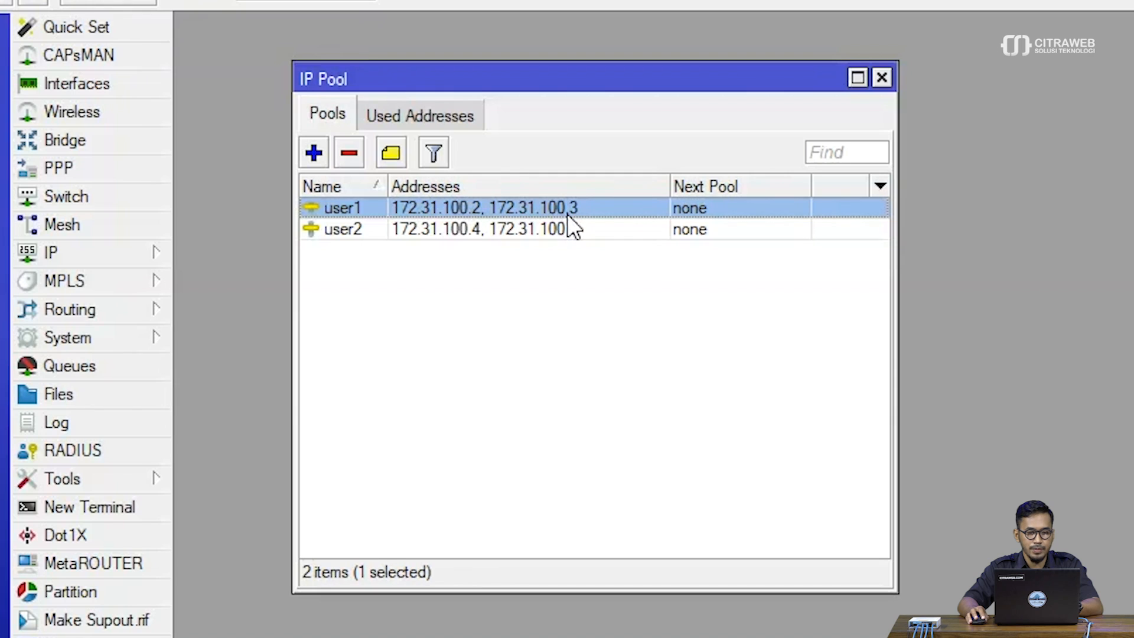
{"action": "left_click", "coordinate": [421, 231]}
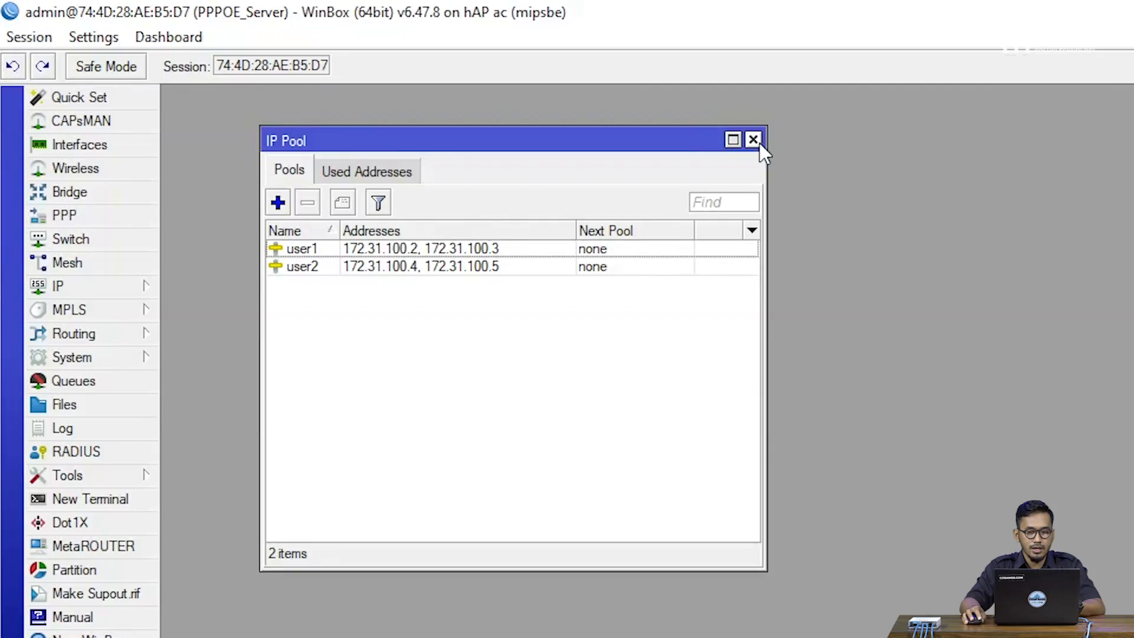
{"action": "left_click", "coordinate": [756, 142]}
Start a new PPP profile named user1
{"action": "left_click", "coordinate": [94, 222]}
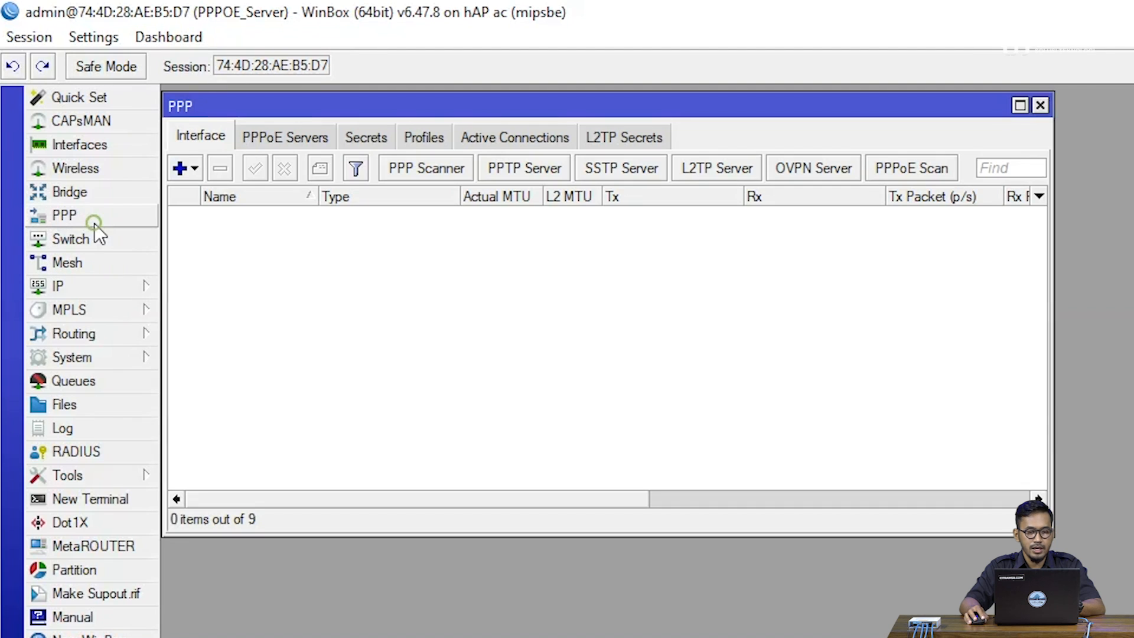
{"action": "left_click", "coordinate": [437, 139]}
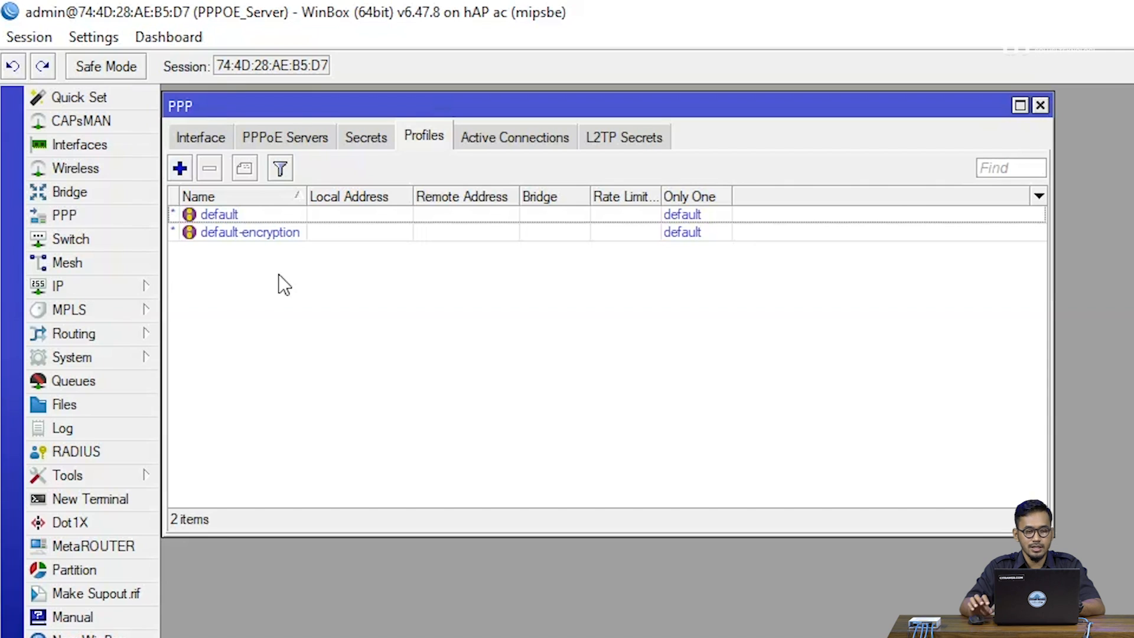
{"action": "left_click", "coordinate": [180, 169]}
{"action": "left_click_drag", "start_coordinate": [410, 260], "coordinate": [296, 264]}
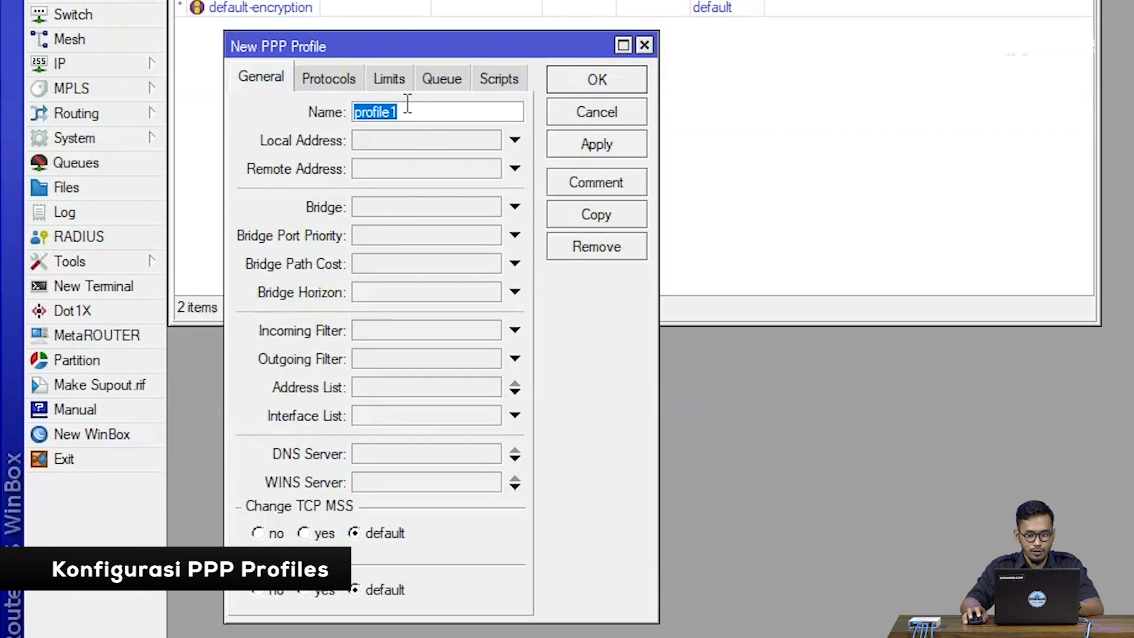
{"action": "type", "text": "user1"}
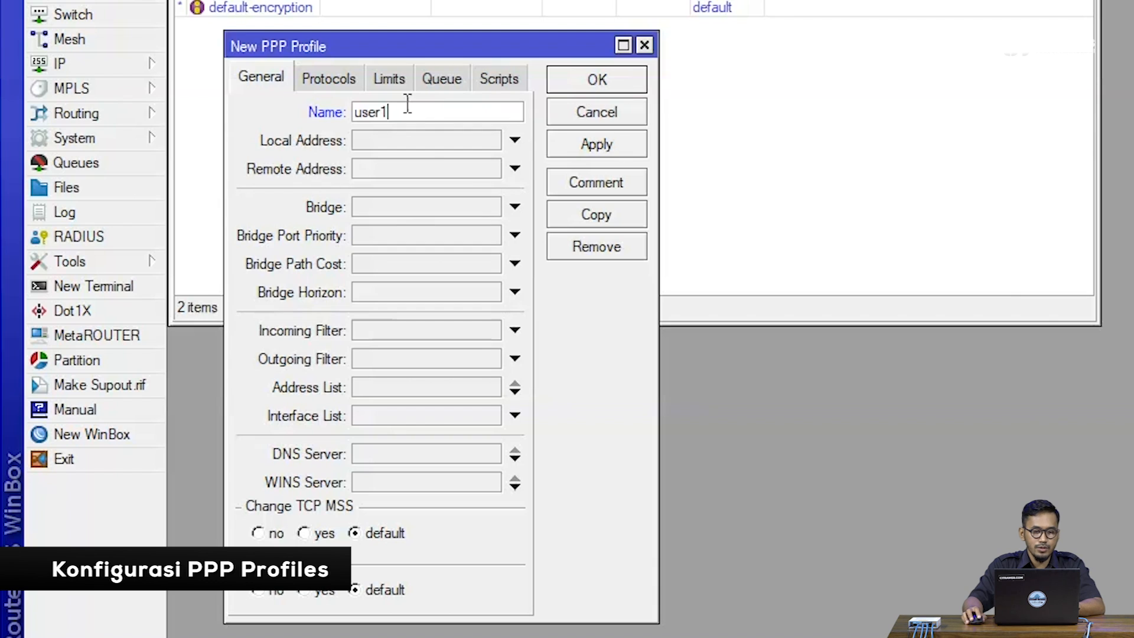
Set the local address of the user1 PPP profile to 172.31.100.1
{"action": "left_click", "coordinate": [430, 141]}
{"action": "type", "text": "172.31.100.1"}
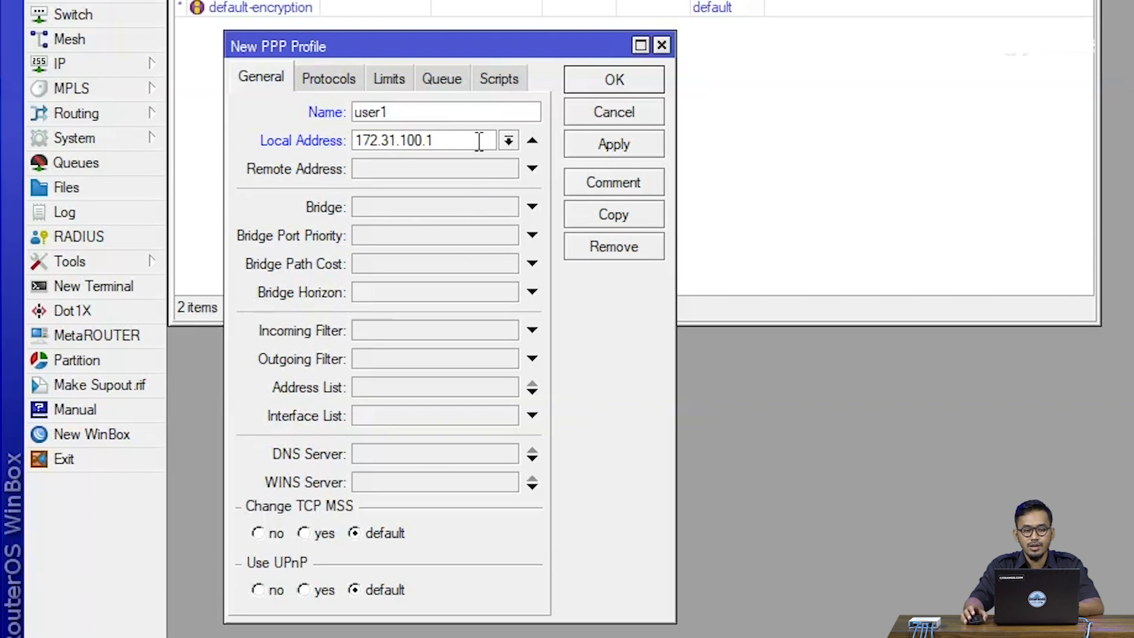
Assign the user1 IP pool as the remote address of the user1 PPP profile
{"action": "left_click", "coordinate": [480, 165]}
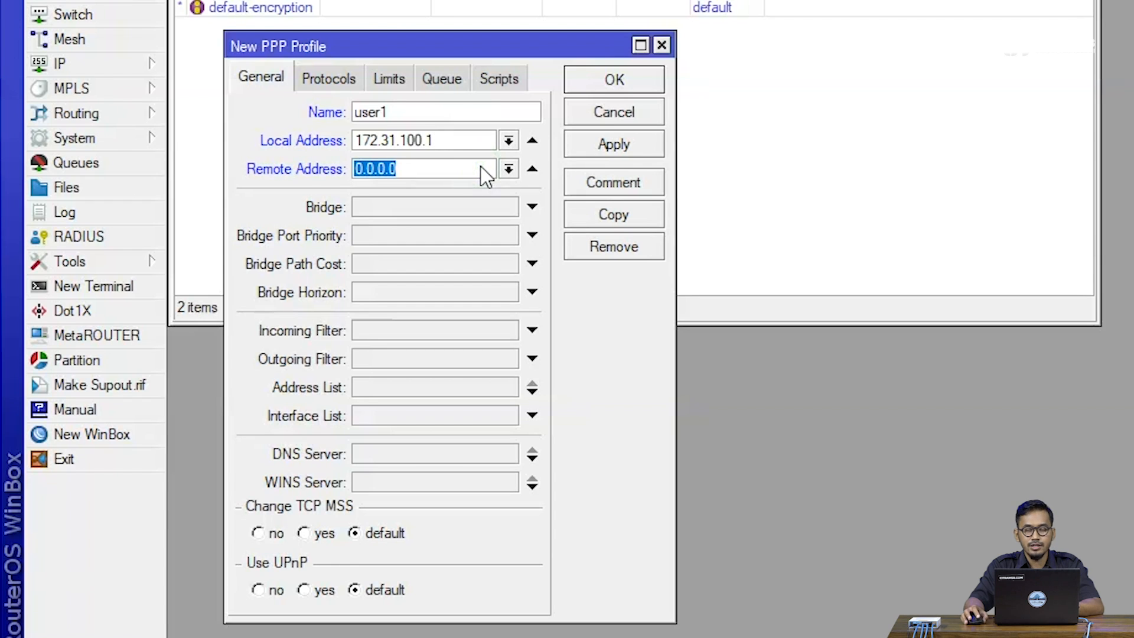
{"action": "left_click", "coordinate": [510, 168]}
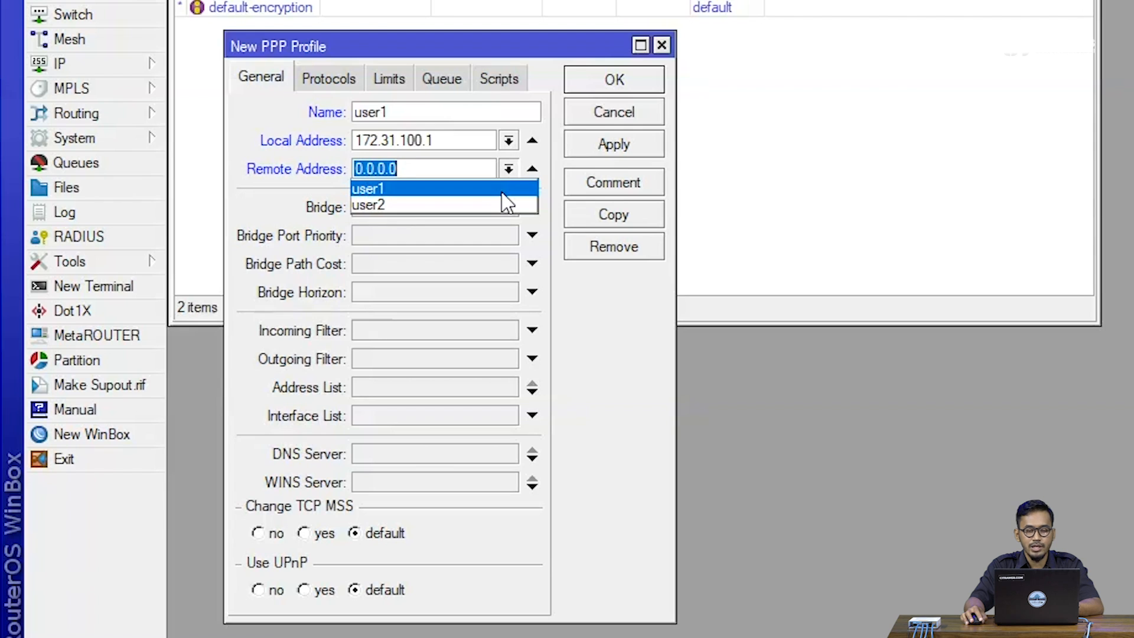
{"action": "left_click", "coordinate": [502, 190]}
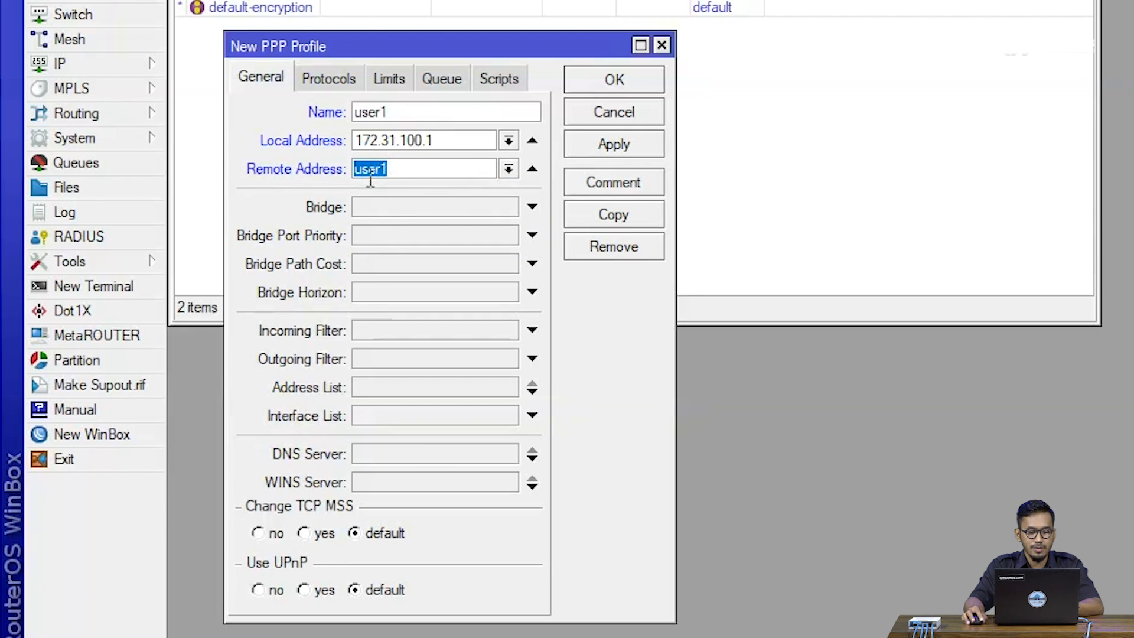
Set the Only One limit of the user1 PPP profile to no and save the profile
{"action": "left_click", "coordinate": [331, 71]}
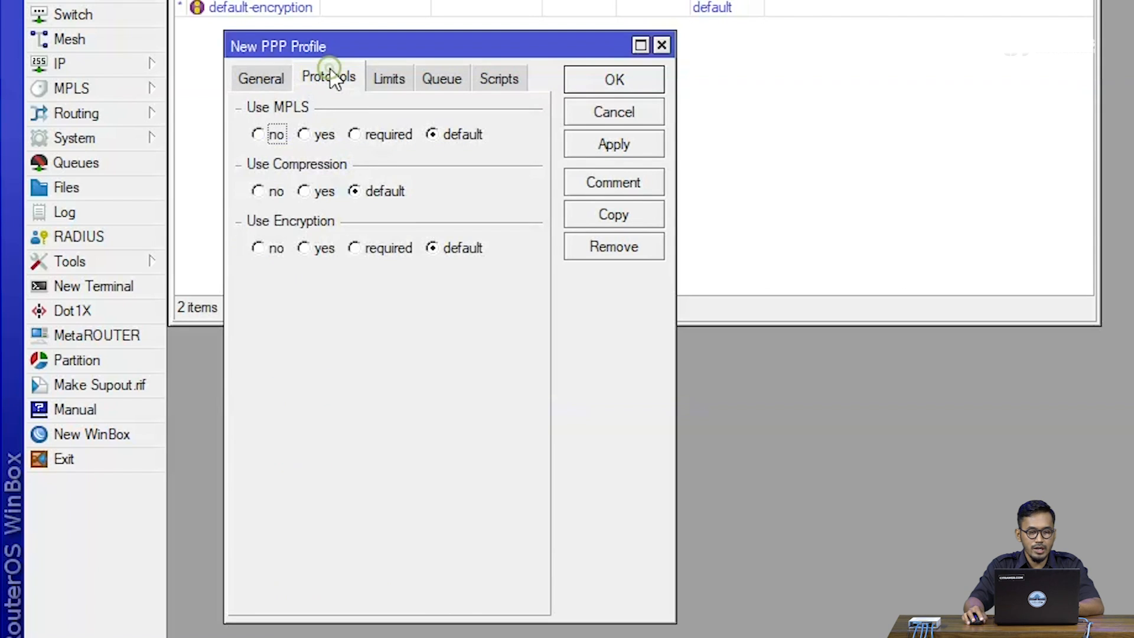
{"action": "left_click", "coordinate": [399, 85]}
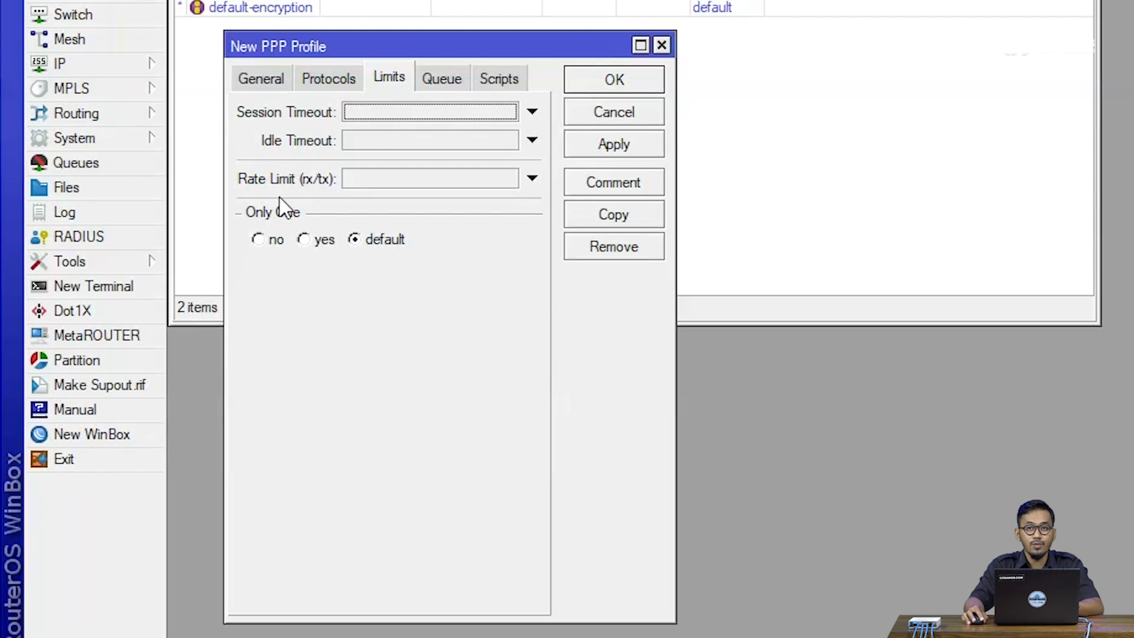
{"action": "left_click", "coordinate": [267, 239]}
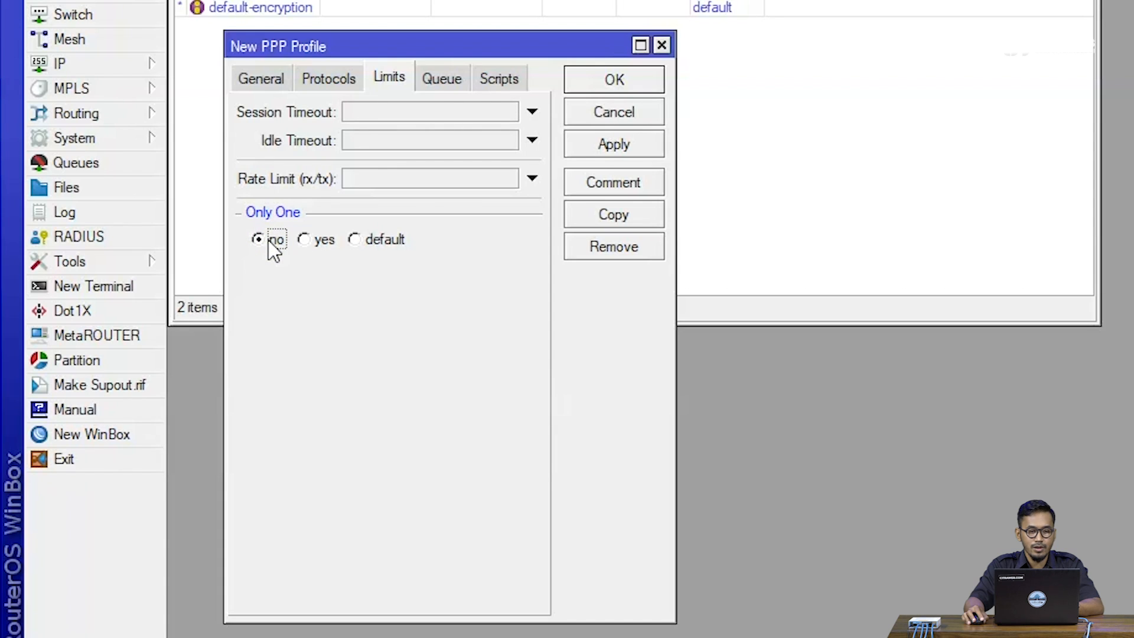
{"action": "left_click", "coordinate": [596, 147]}
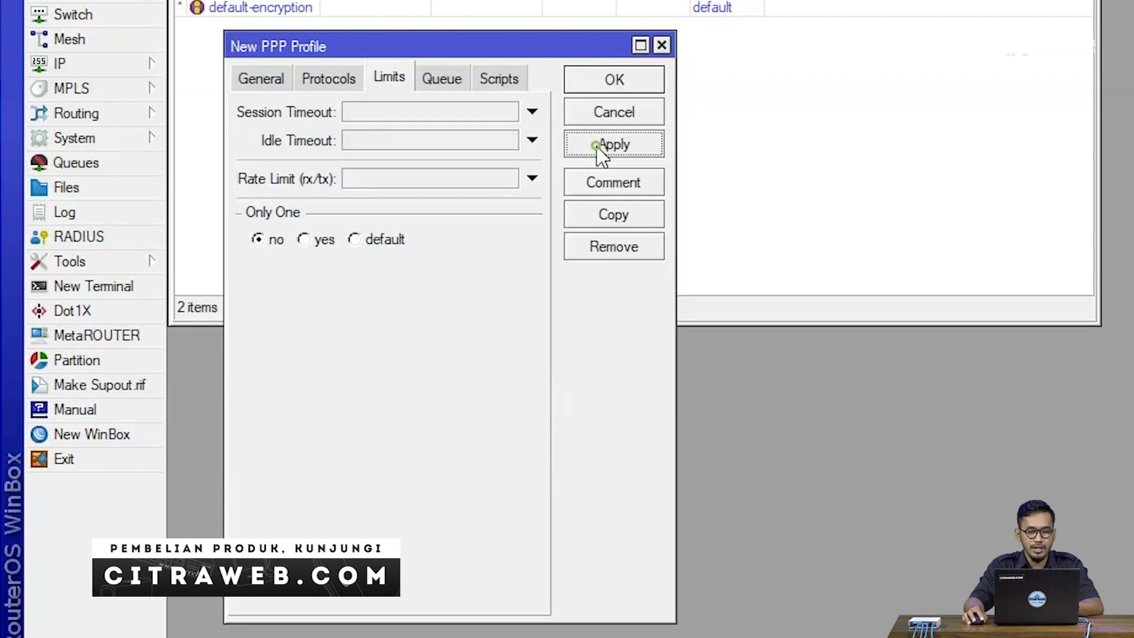
{"action": "left_click", "coordinate": [603, 87]}
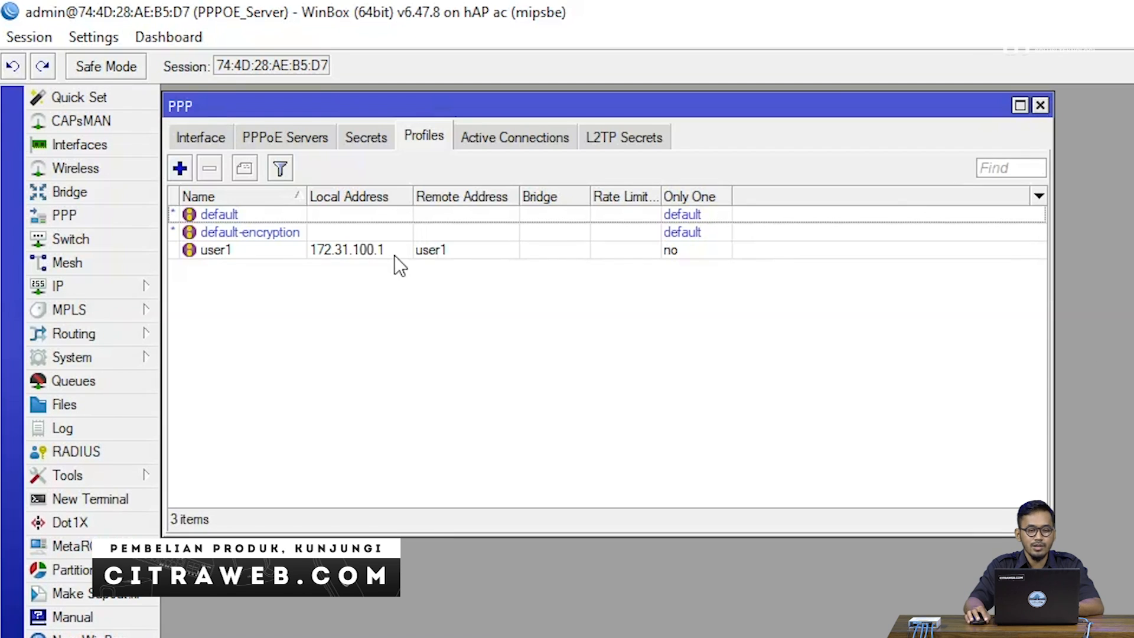
Duplicate the user1 PPP profile, place the copy beside the original and name it user2
{"action": "double_click", "coordinate": [395, 255]}
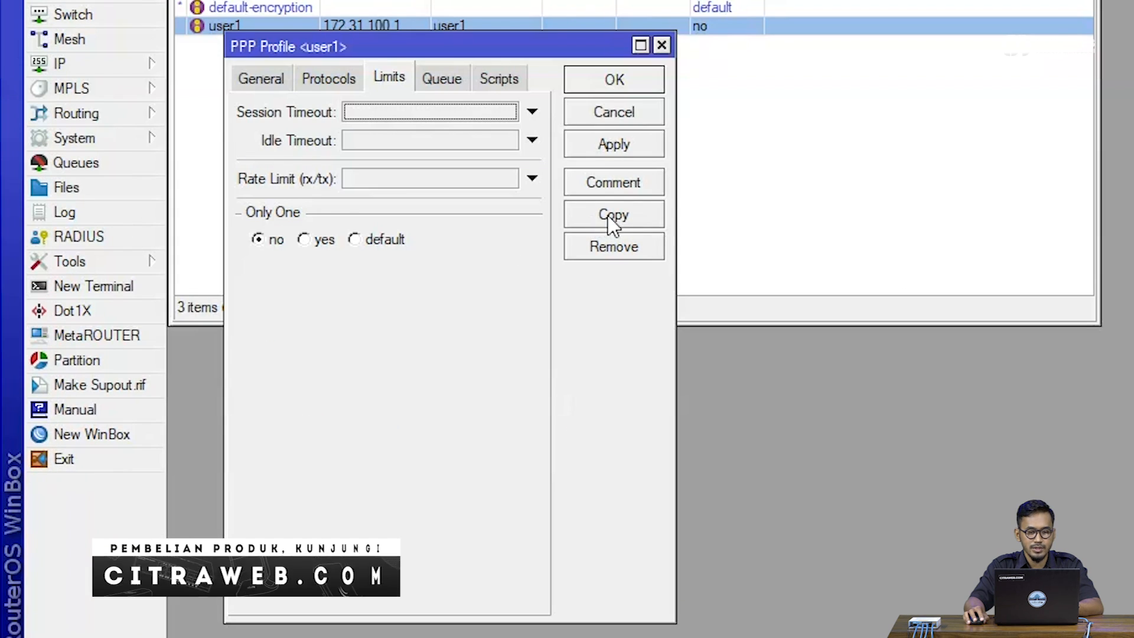
{"action": "left_click", "coordinate": [605, 215]}
{"action": "left_click_drag", "start_coordinate": [428, 82], "coordinate": [857, 54]}
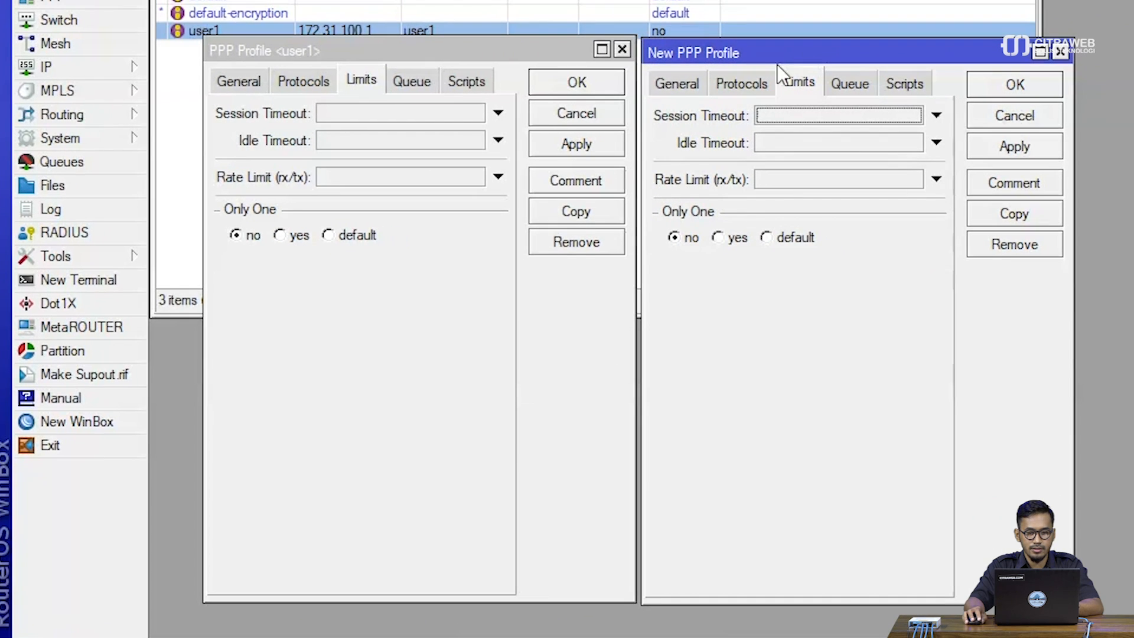
{"action": "left_click", "coordinate": [659, 79]}
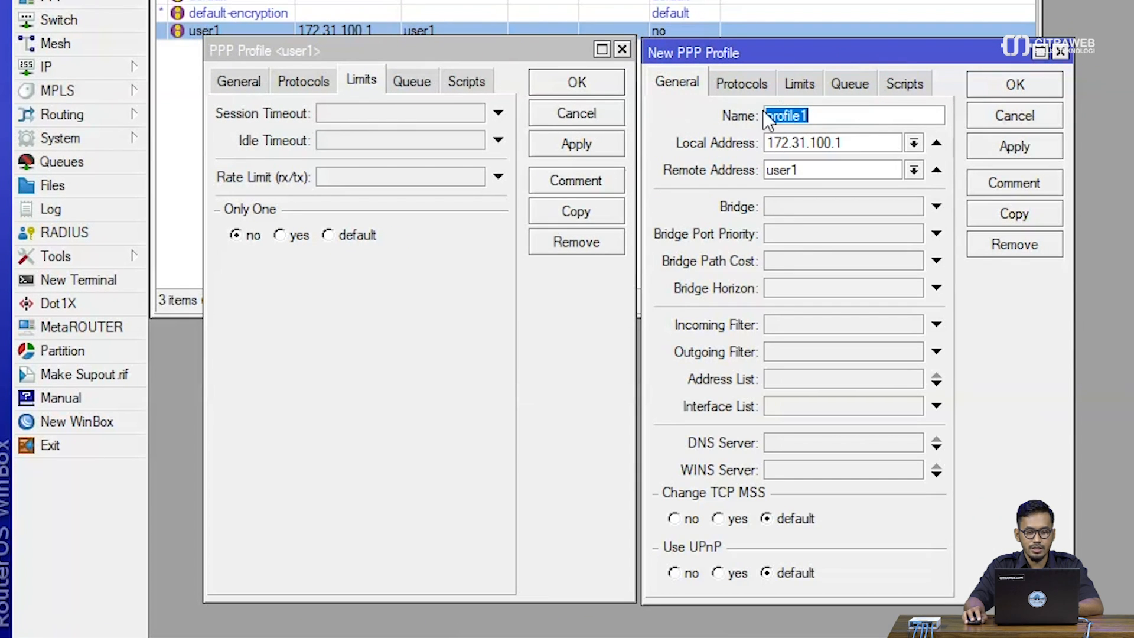
{"action": "left_click", "coordinate": [249, 80]}
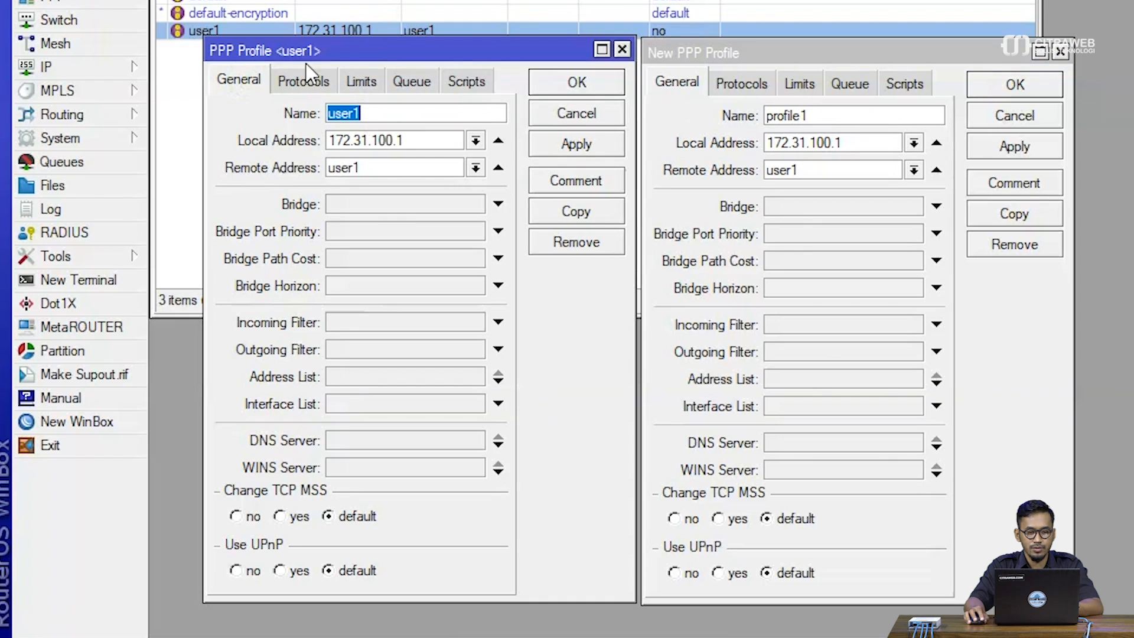
{"action": "left_click", "coordinate": [719, 114]}
{"action": "type", "text": "user2"}
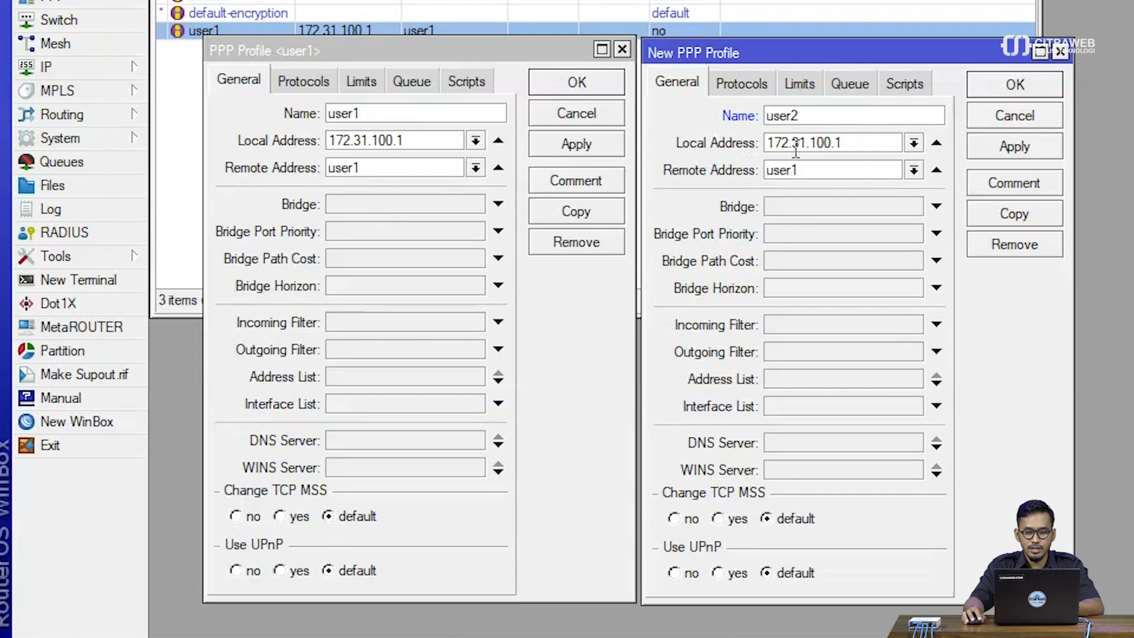
Set the remote address of the user2 profile to the user2 pool, then save and close both profiles
{"action": "left_click", "coordinate": [915, 166]}
{"action": "left_click", "coordinate": [904, 203]}
{"action": "left_click_drag", "start_coordinate": [810, 115], "coordinate": [756, 114]}
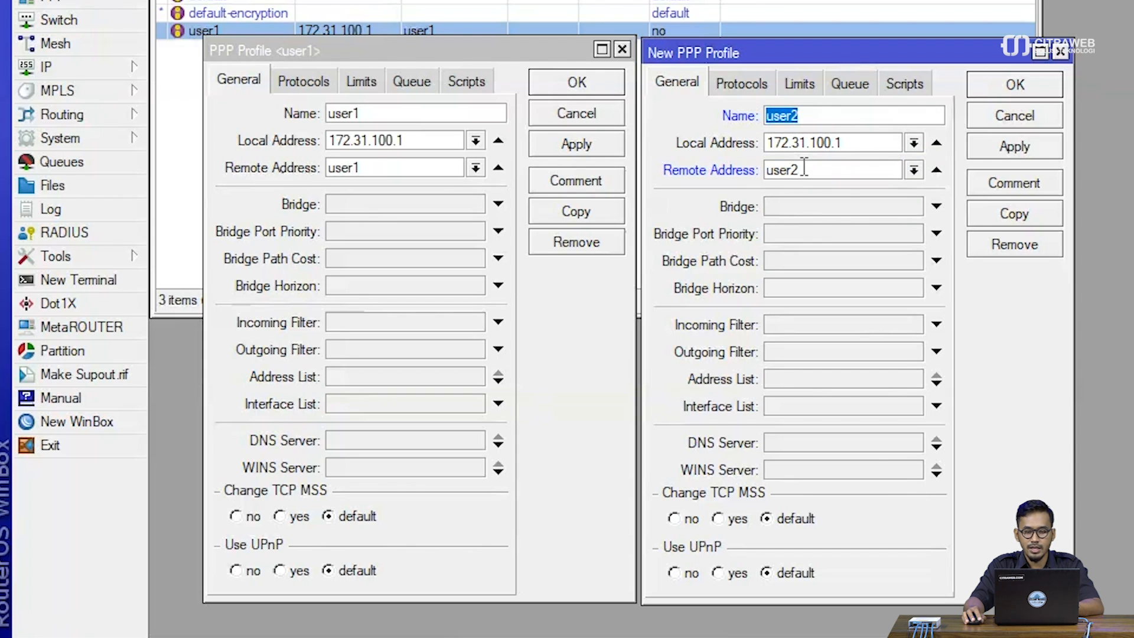
{"action": "left_click_drag", "start_coordinate": [800, 169], "coordinate": [770, 166]}
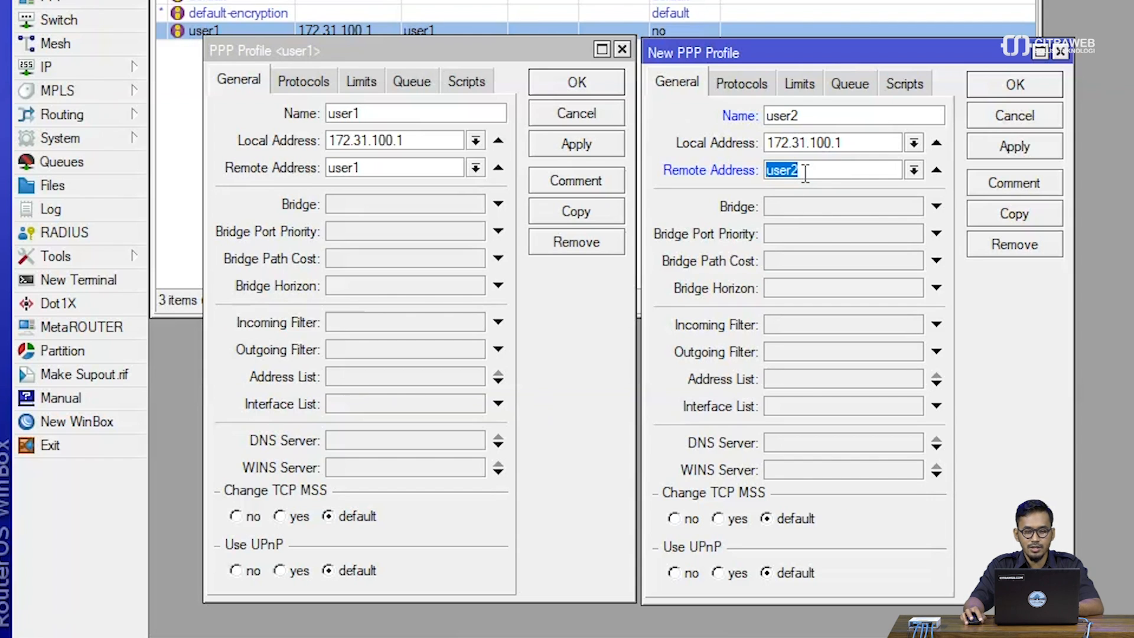
{"action": "left_click", "coordinate": [1000, 148]}
{"action": "left_click", "coordinate": [1003, 86]}
{"action": "left_click", "coordinate": [581, 144]}
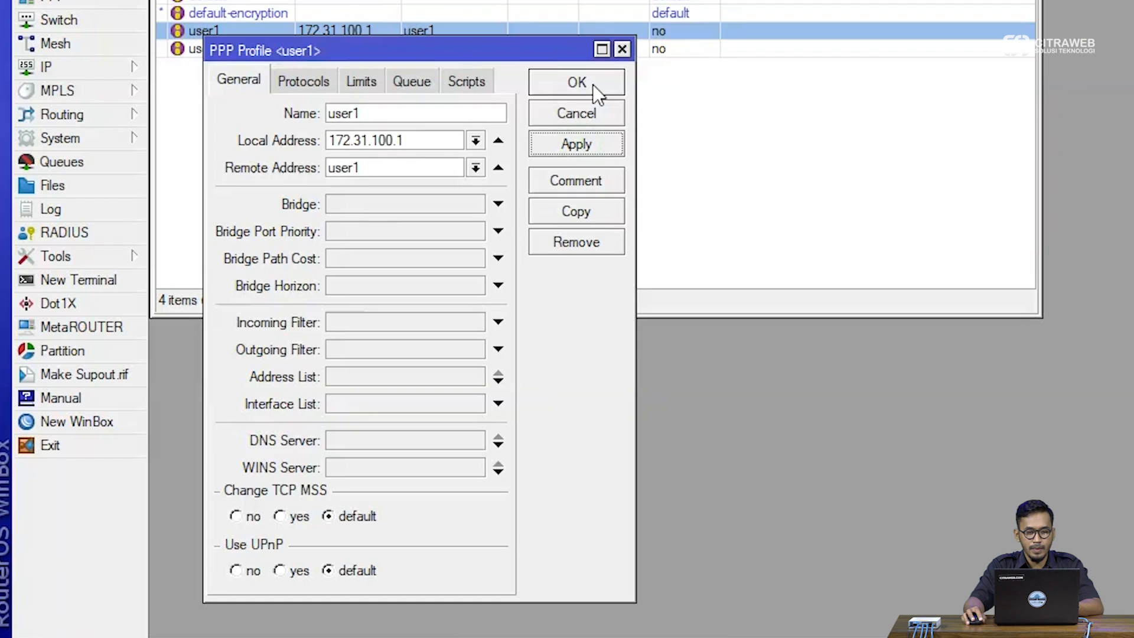
{"action": "left_click", "coordinate": [596, 90]}
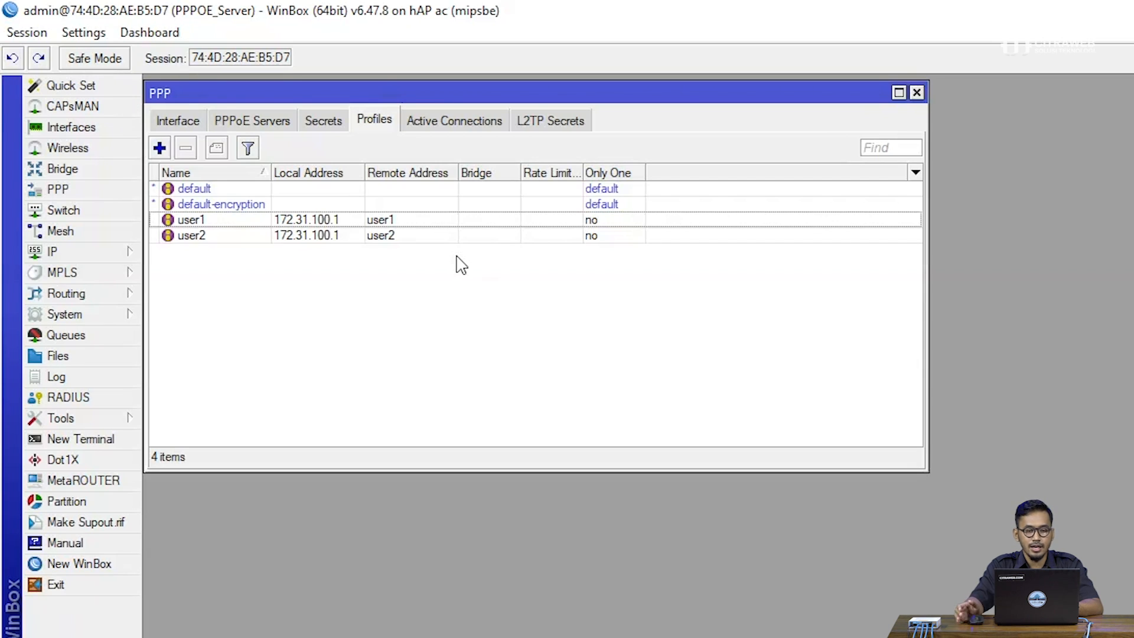
Start a new PPP secret named user1 and enter its password
{"action": "left_click", "coordinate": [323, 121]}
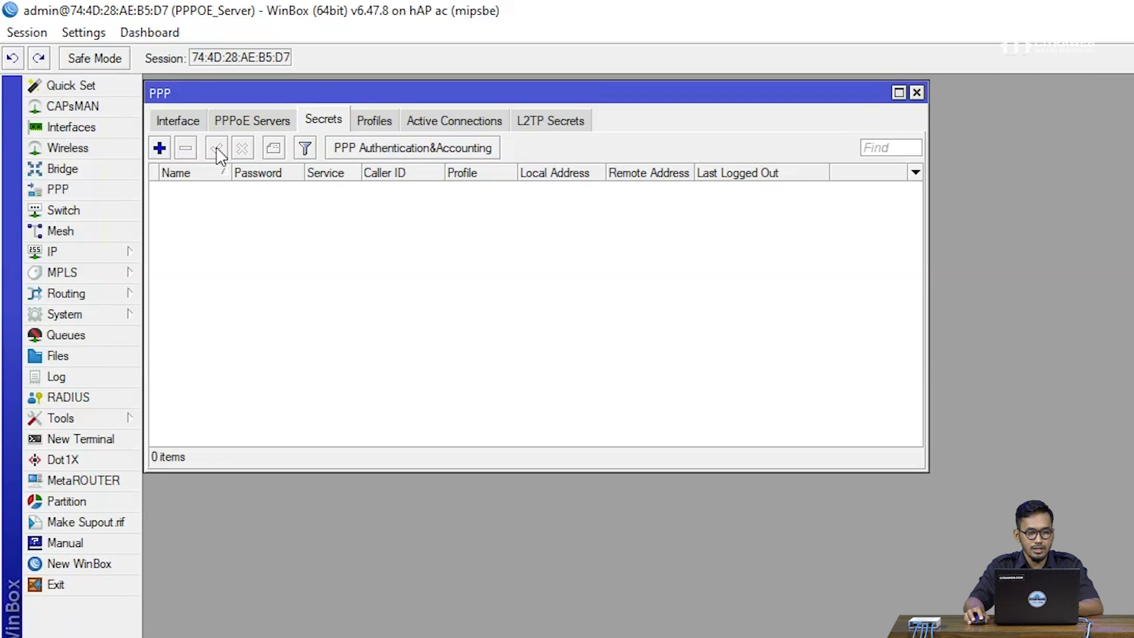
{"action": "left_click", "coordinate": [160, 149]}
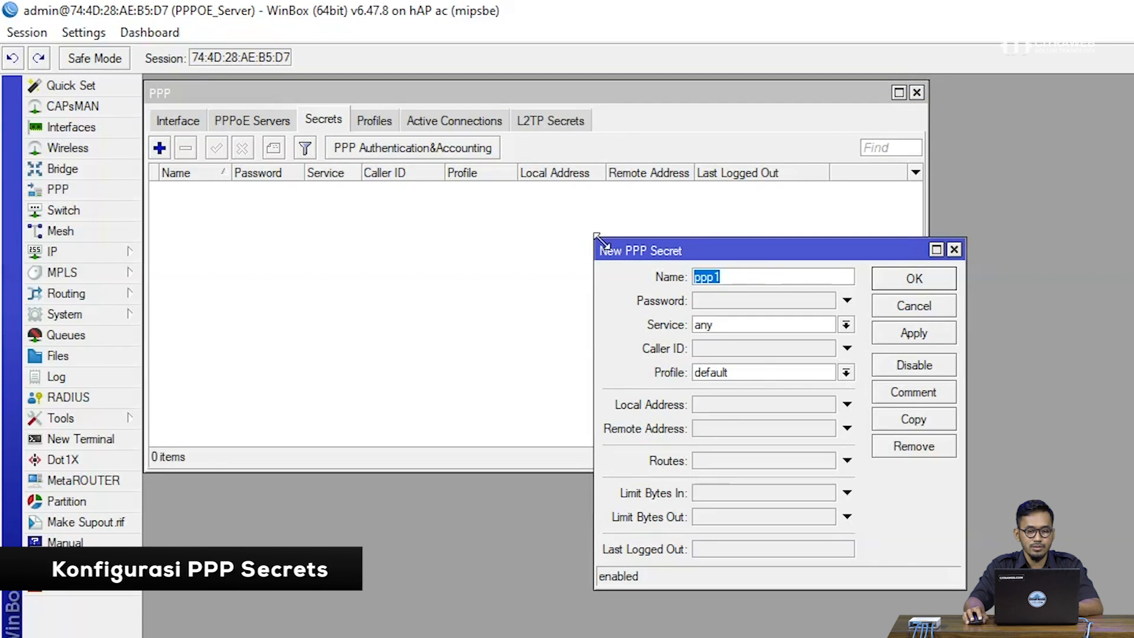
{"action": "left_click_drag", "start_coordinate": [634, 256], "coordinate": [241, 231]}
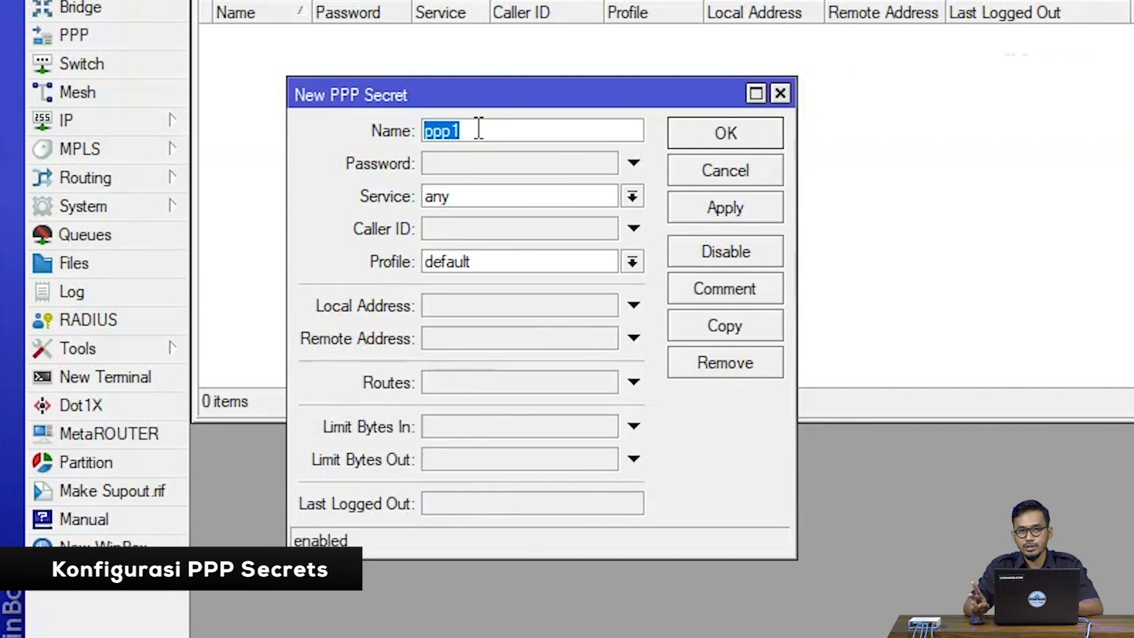
{"action": "type", "text": "user1"}
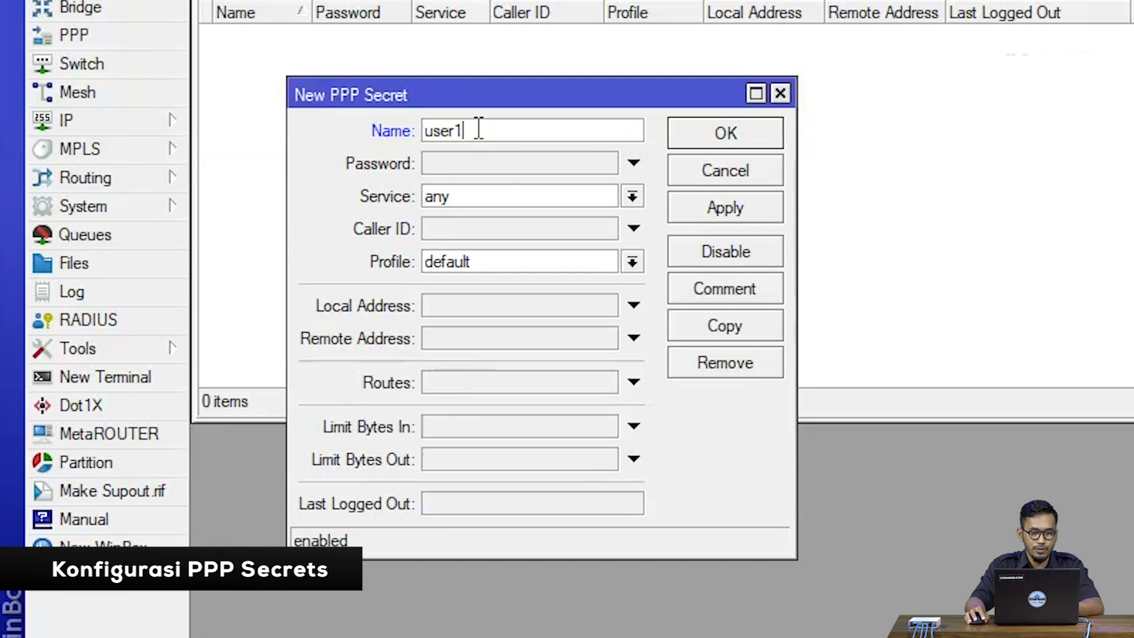
{"action": "left_click", "coordinate": [485, 162]}
{"action": "type", "text": "12345"}
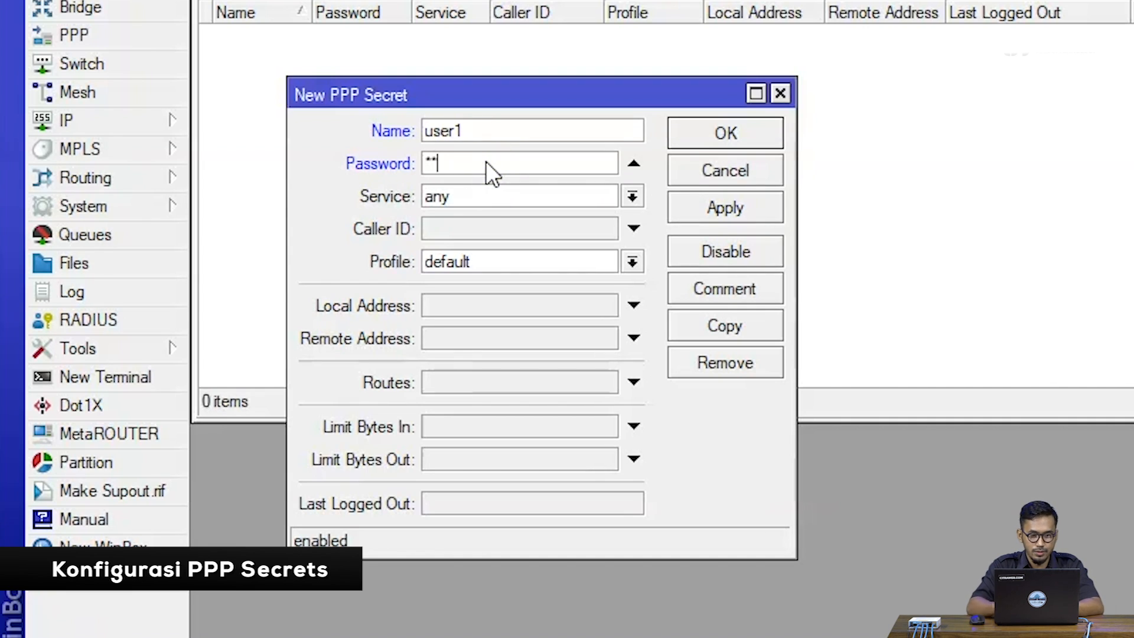
Set the user1 secret's service to pppoe and its profile to user1
{"action": "left_click", "coordinate": [494, 196]}
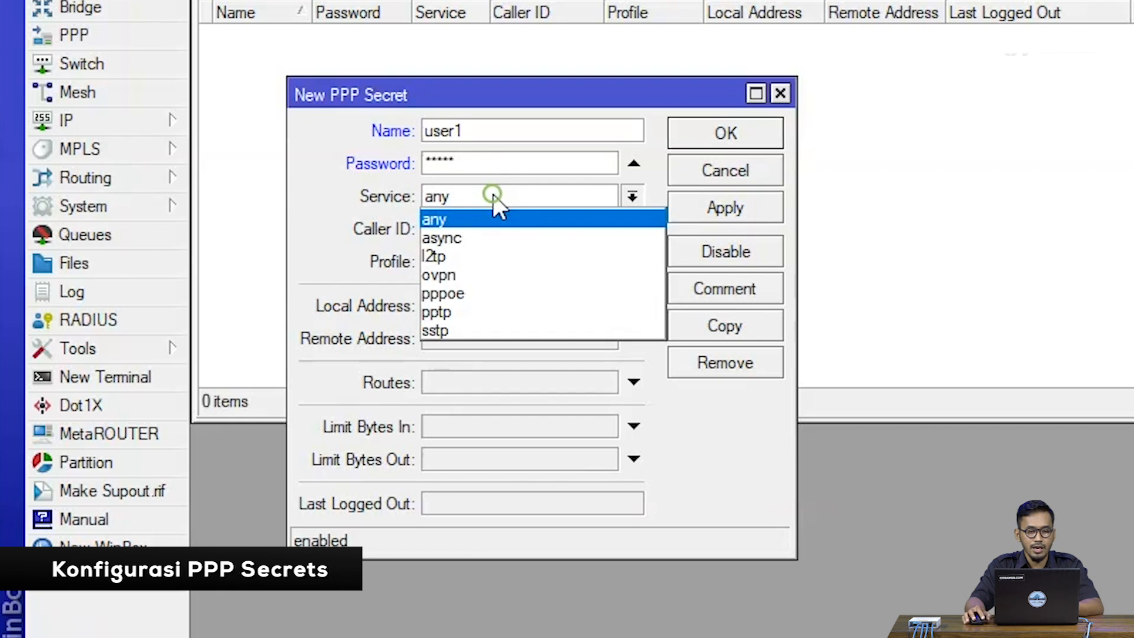
{"action": "left_click", "coordinate": [512, 281]}
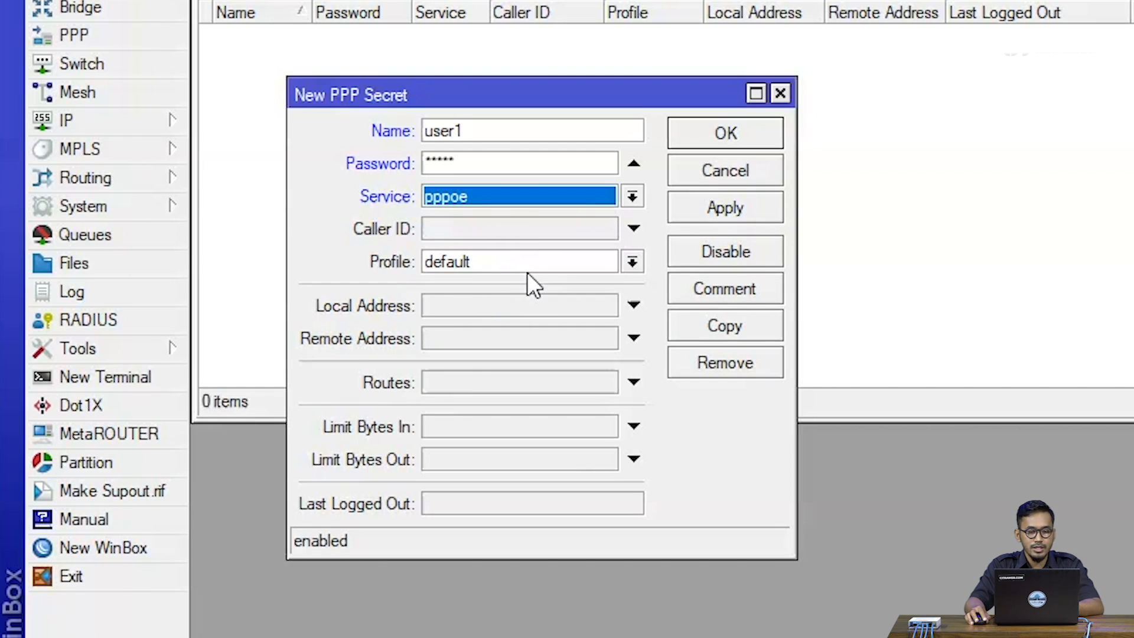
{"action": "left_click_drag", "start_coordinate": [479, 131], "coordinate": [403, 131]}
{"action": "left_click", "coordinate": [476, 264]}
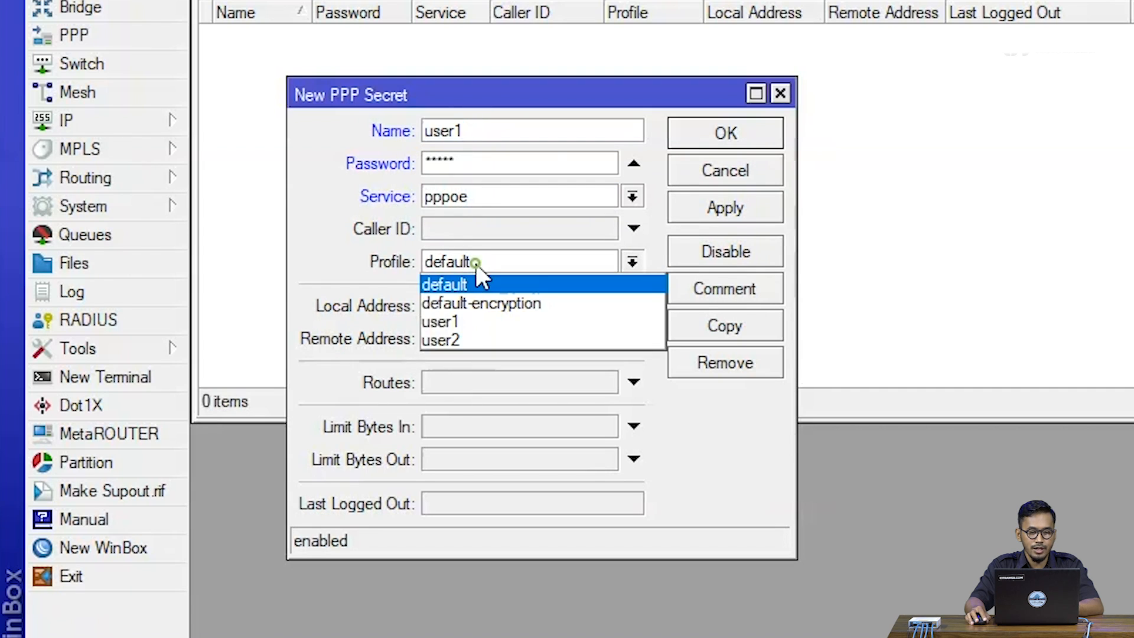
{"action": "left_click", "coordinate": [471, 320]}
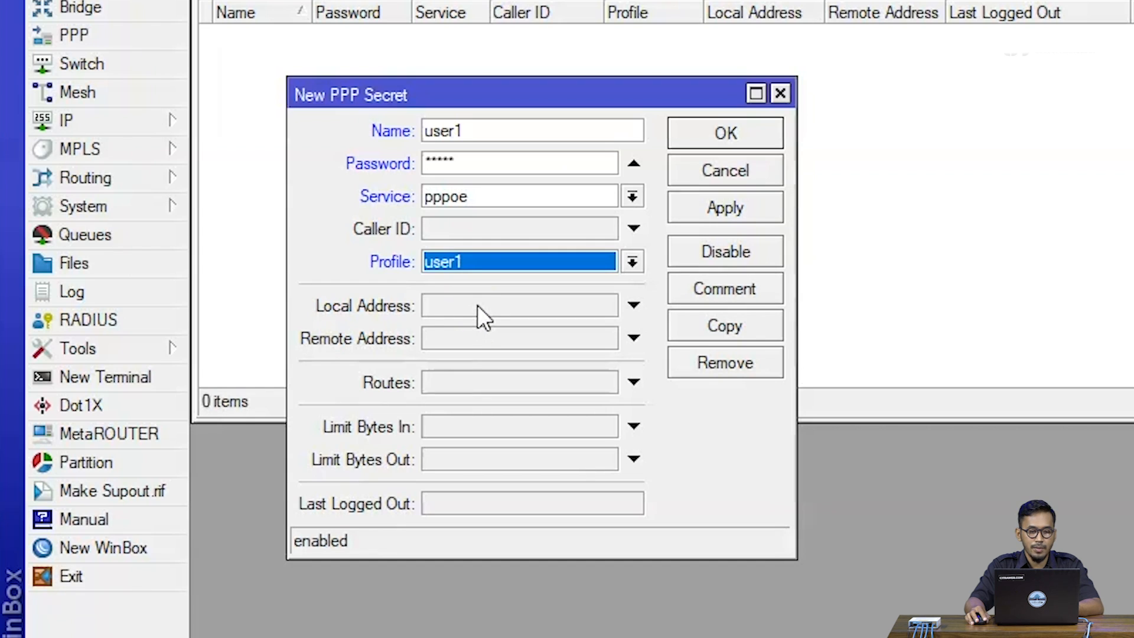
{"action": "left_click", "coordinate": [477, 305]}
{"action": "left_click", "coordinate": [479, 337]}
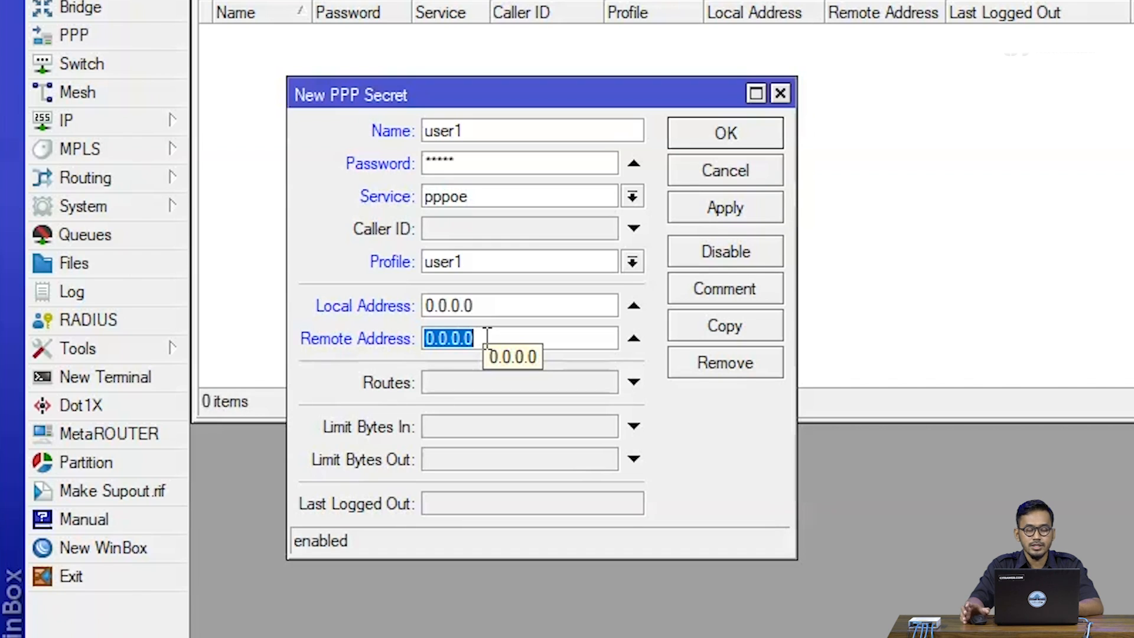
{"action": "left_click", "coordinate": [631, 341]}
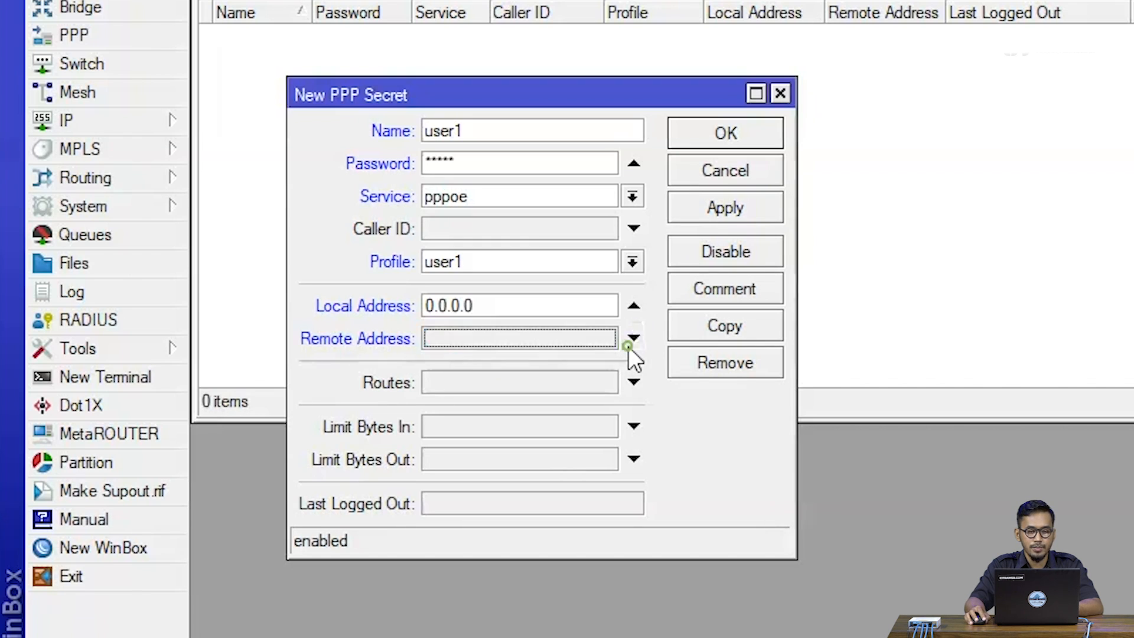
{"action": "left_click", "coordinate": [642, 311]}
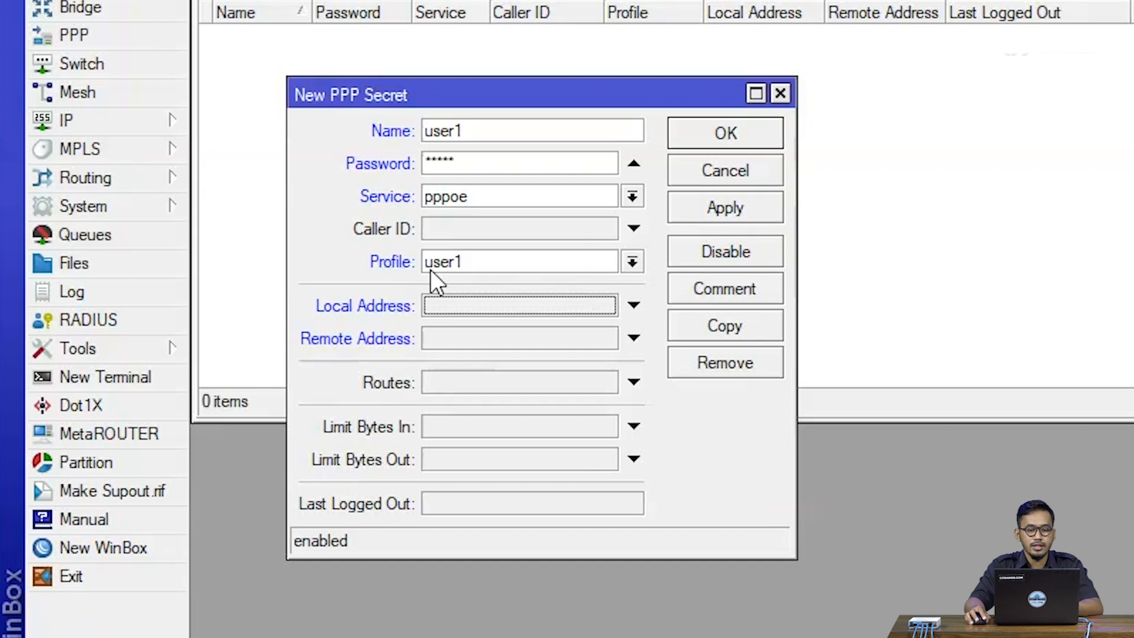
Save the user1 PPP secret and duplicate it as a new secret named user2
{"action": "left_click", "coordinate": [707, 212]}
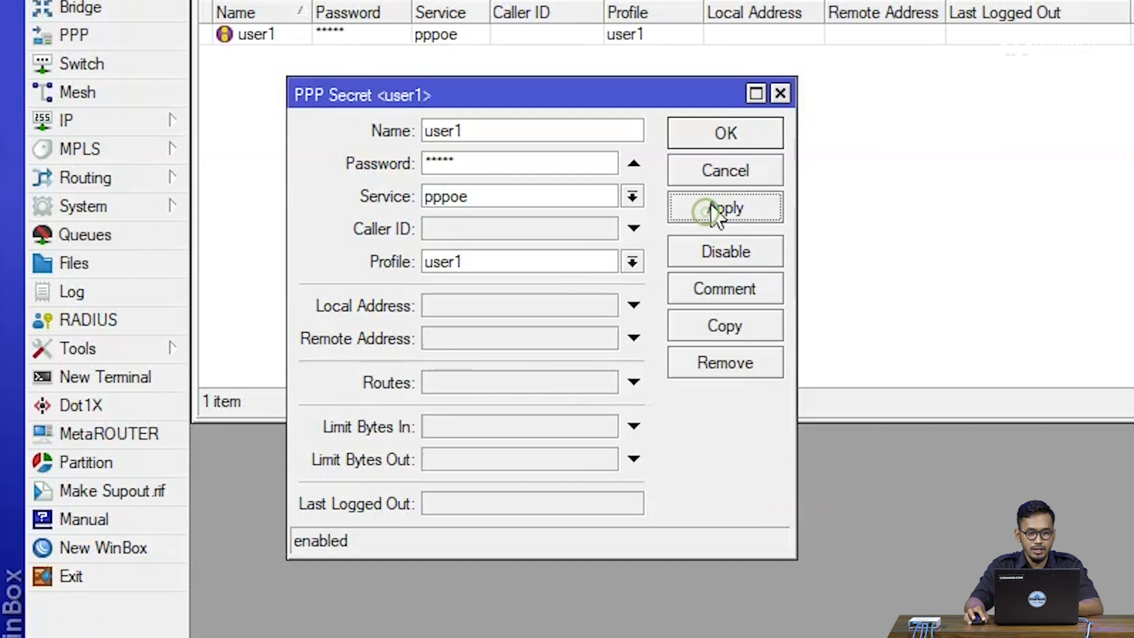
{"action": "left_click", "coordinate": [727, 143]}
{"action": "double_click", "coordinate": [395, 34]}
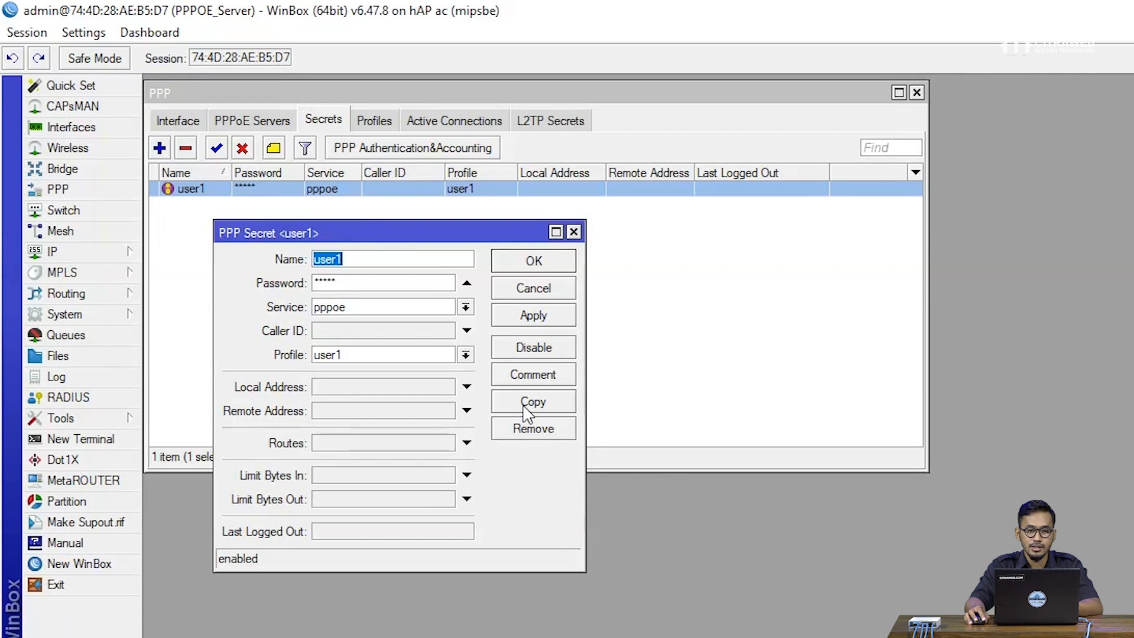
{"action": "left_click_drag", "start_coordinate": [377, 260], "coordinate": [639, 232]}
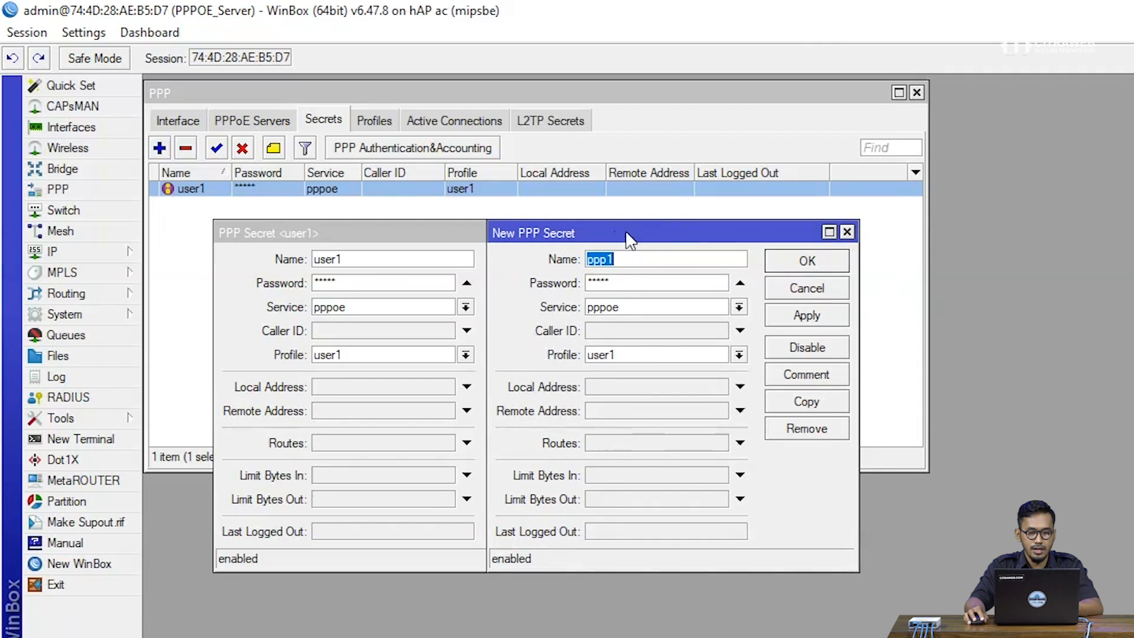
{"action": "type", "text": "user2"}
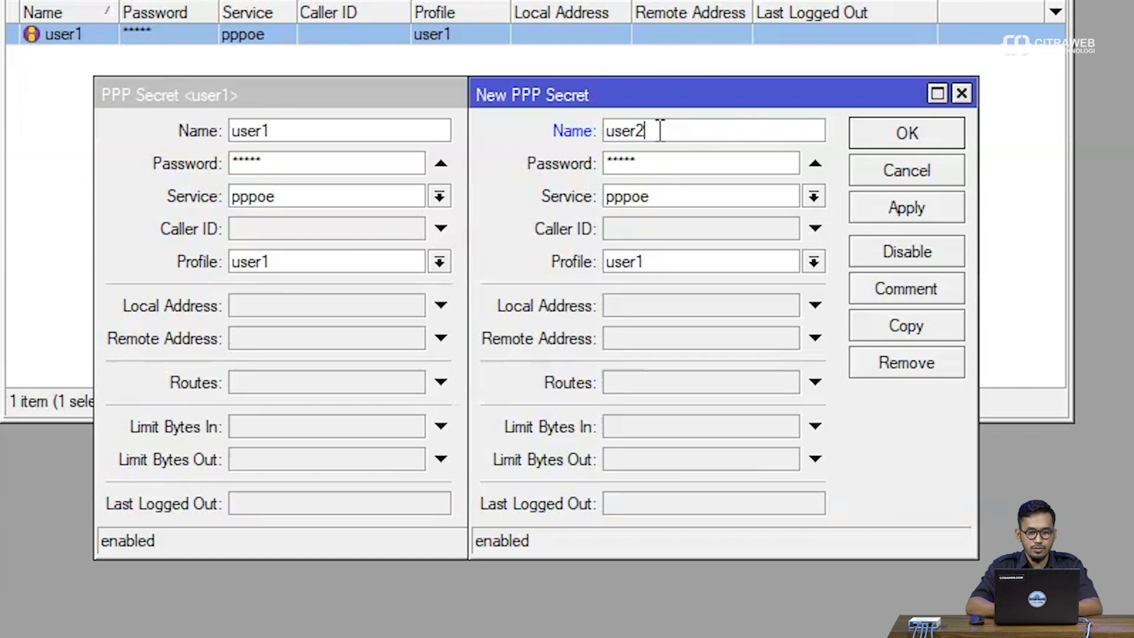
Enter the password for the new user2 PPP secret and set its profile to user2
{"action": "double_click", "coordinate": [663, 163]}
{"action": "key", "text": "BackSpace"}
{"action": "type", "text": "user2"}
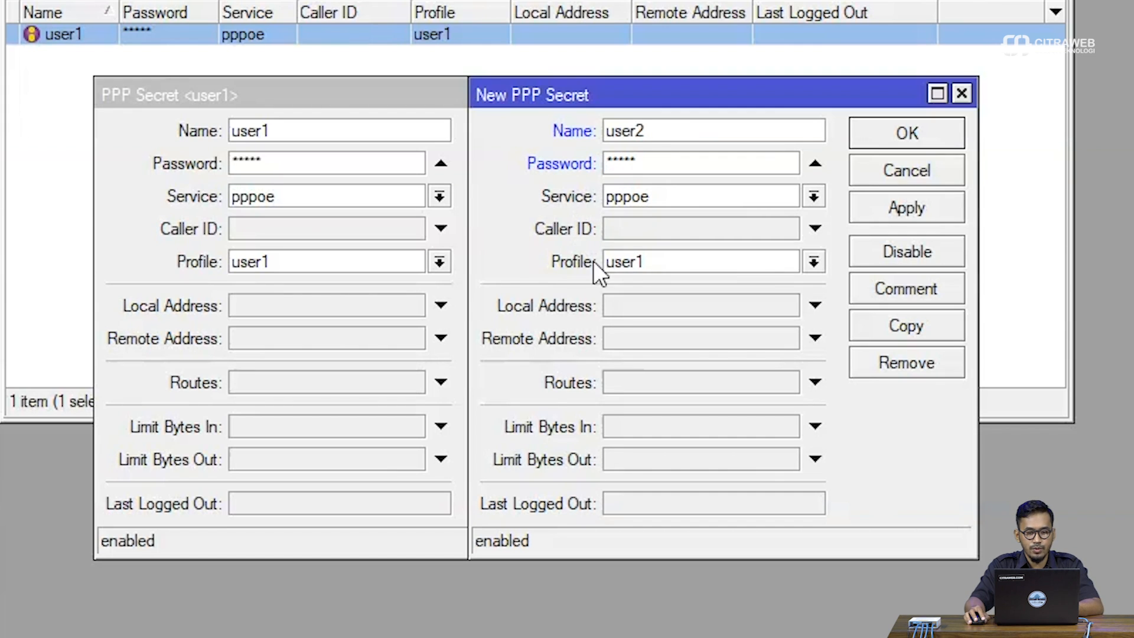
{"action": "left_click", "coordinate": [620, 263]}
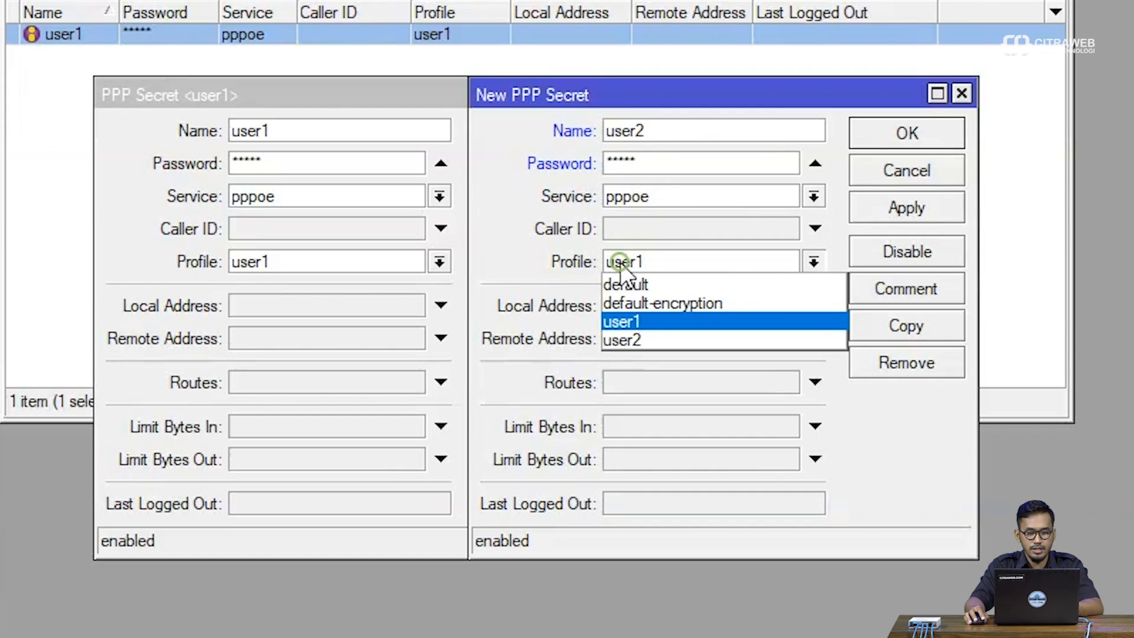
{"action": "left_click", "coordinate": [641, 334]}
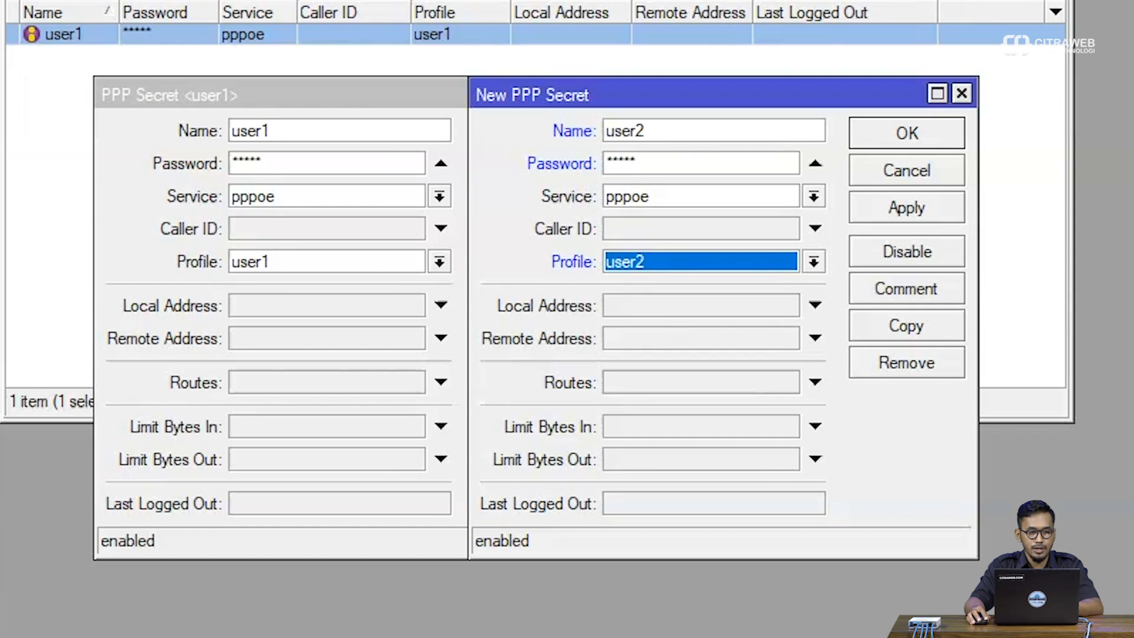
Turn off password hiding, then save and close the user2 and user1 PPP secrets
{"action": "left_click", "coordinate": [71, 1]}
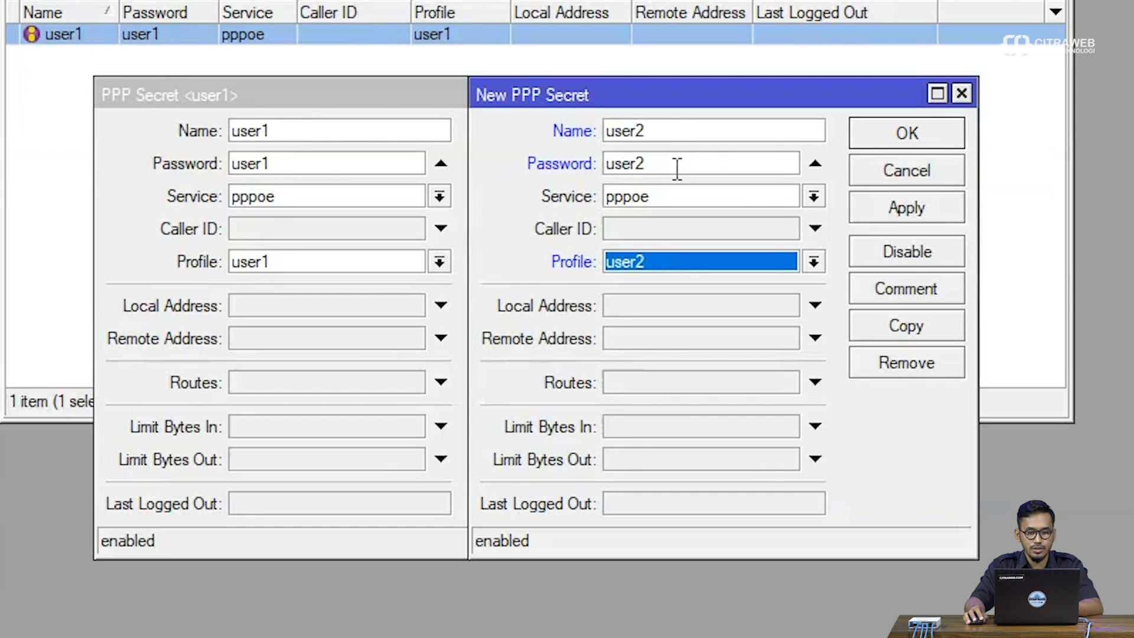
{"action": "left_click", "coordinate": [941, 211]}
{"action": "left_click", "coordinate": [932, 133]}
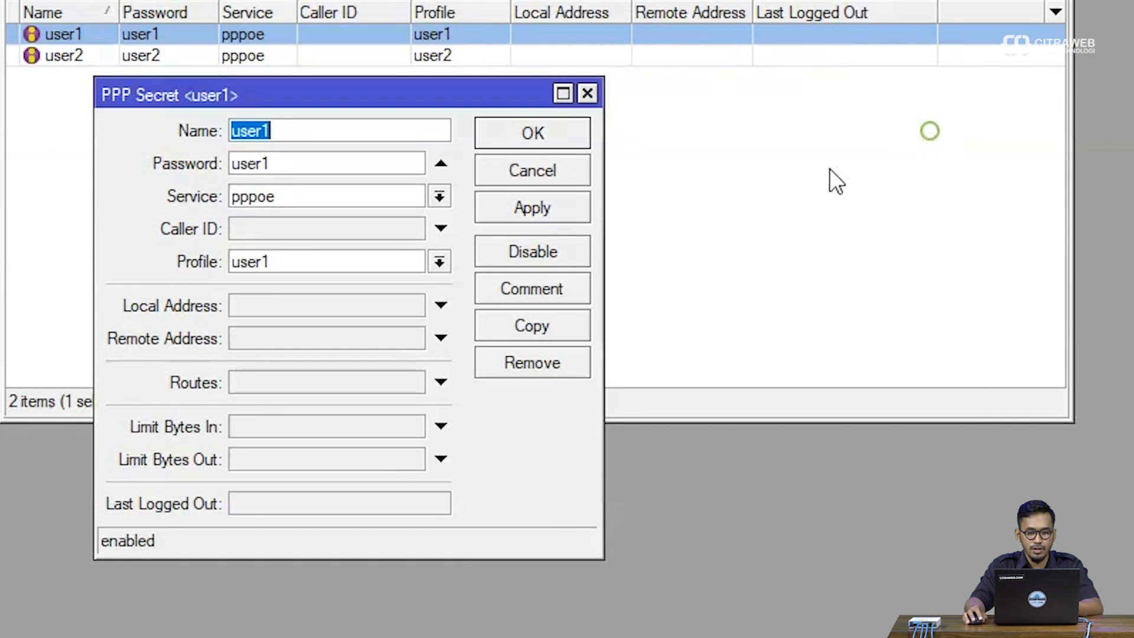
{"action": "left_click", "coordinate": [539, 214]}
{"action": "left_click", "coordinate": [547, 135]}
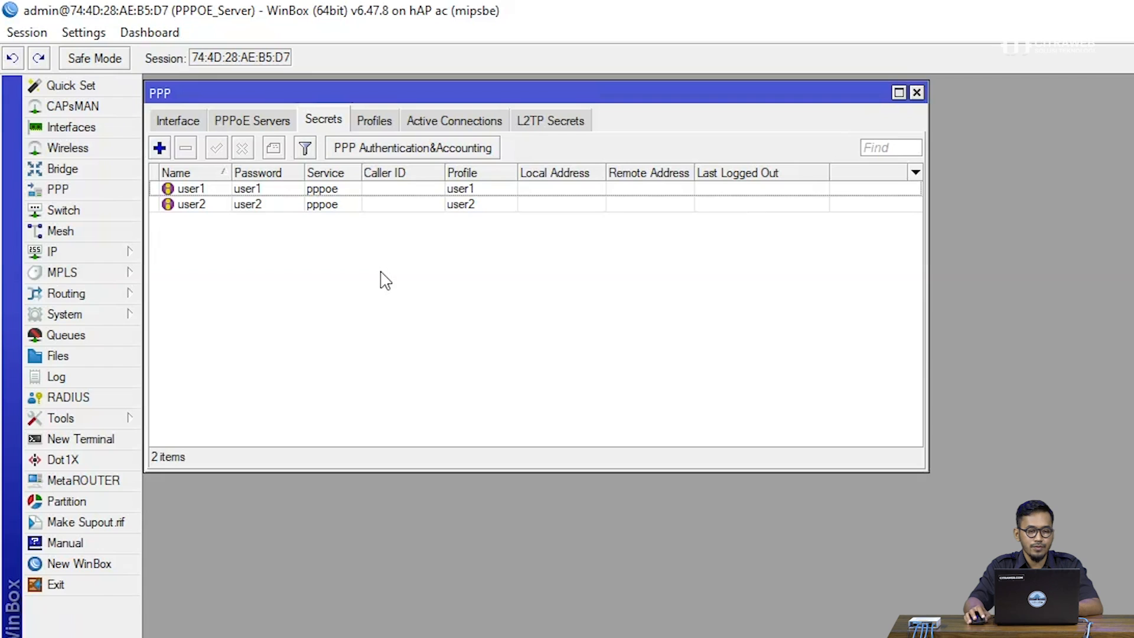
Start a new PPPoE server service named service1 and set its interface to the PPPOE bridge
{"action": "left_click", "coordinate": [264, 125]}
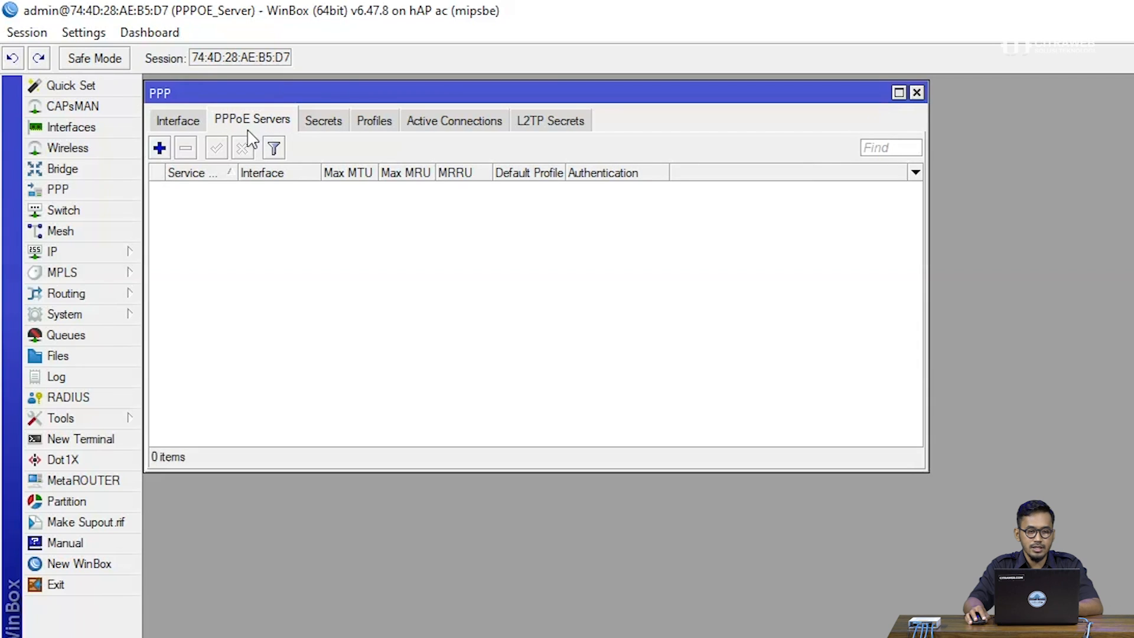
{"action": "left_click", "coordinate": [159, 148]}
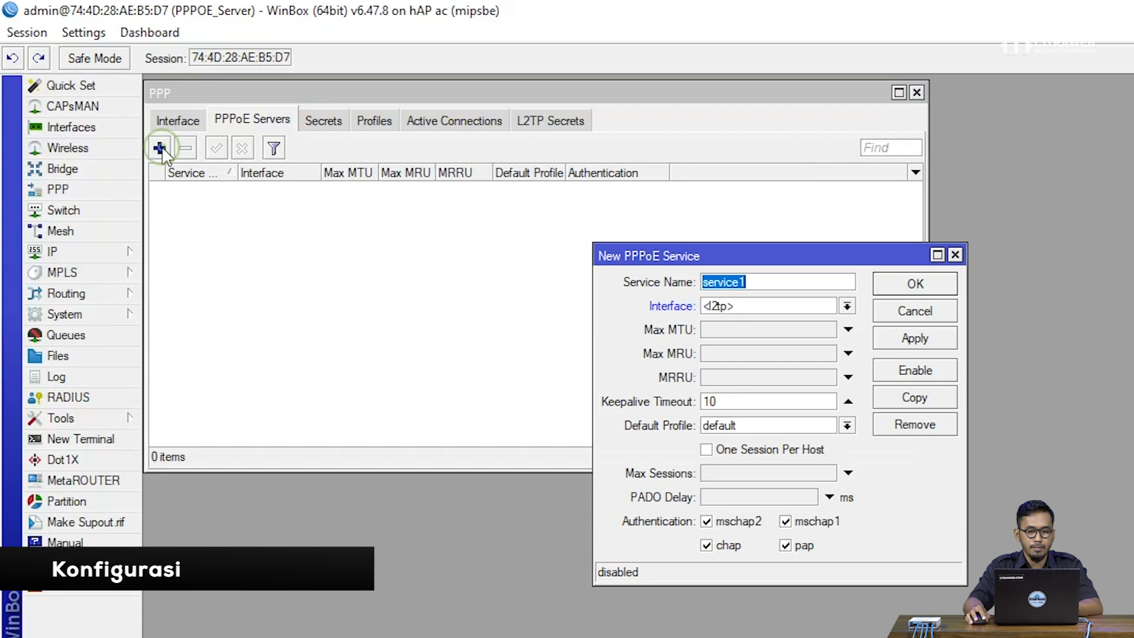
{"action": "left_click_drag", "start_coordinate": [617, 256], "coordinate": [256, 210]}
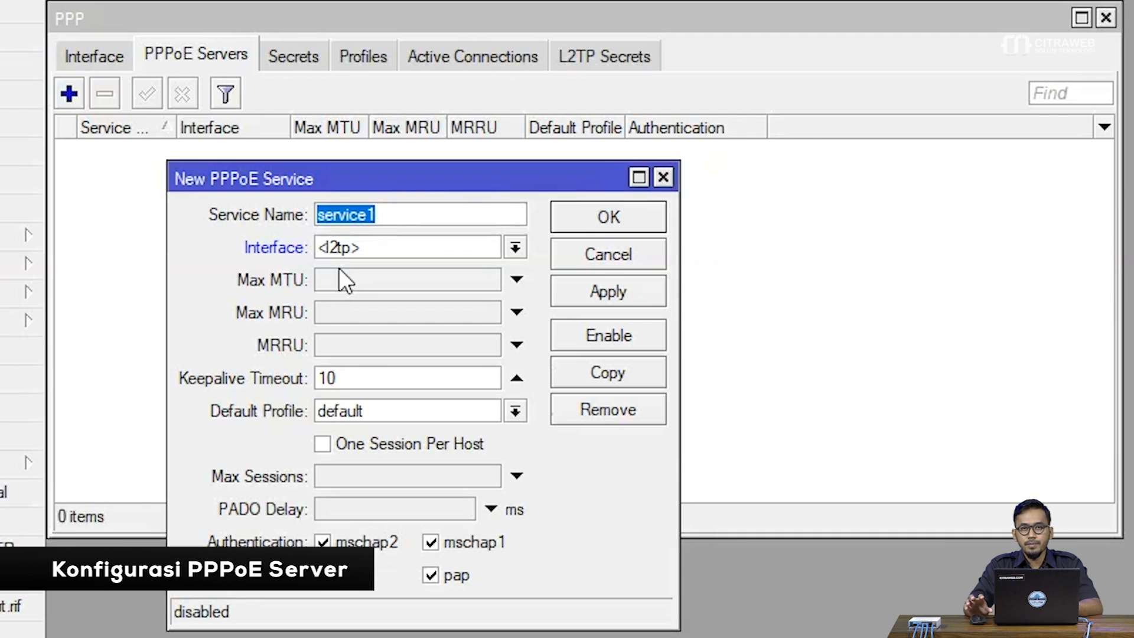
{"action": "left_click", "coordinate": [371, 240]}
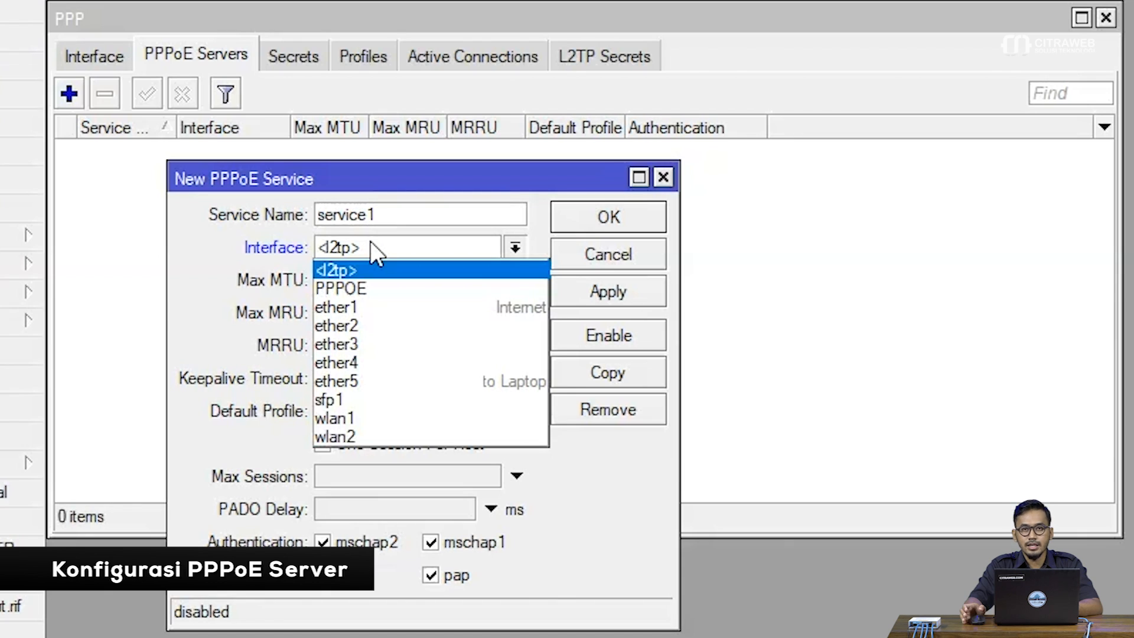
{"action": "left_click", "coordinate": [380, 288]}
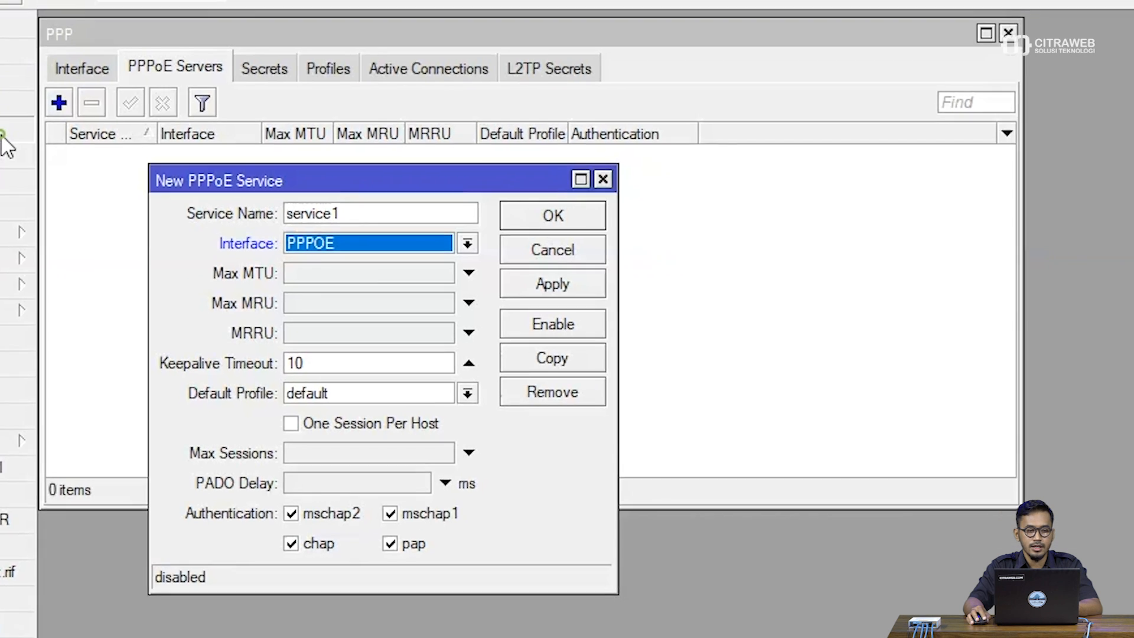
Examine which interfaces are member ports of the PPPOE bridge, then close the bridge view
{"action": "left_click", "coordinate": [2, 137]}
{"action": "left_click_drag", "start_coordinate": [63, 179], "coordinate": [478, 177]}
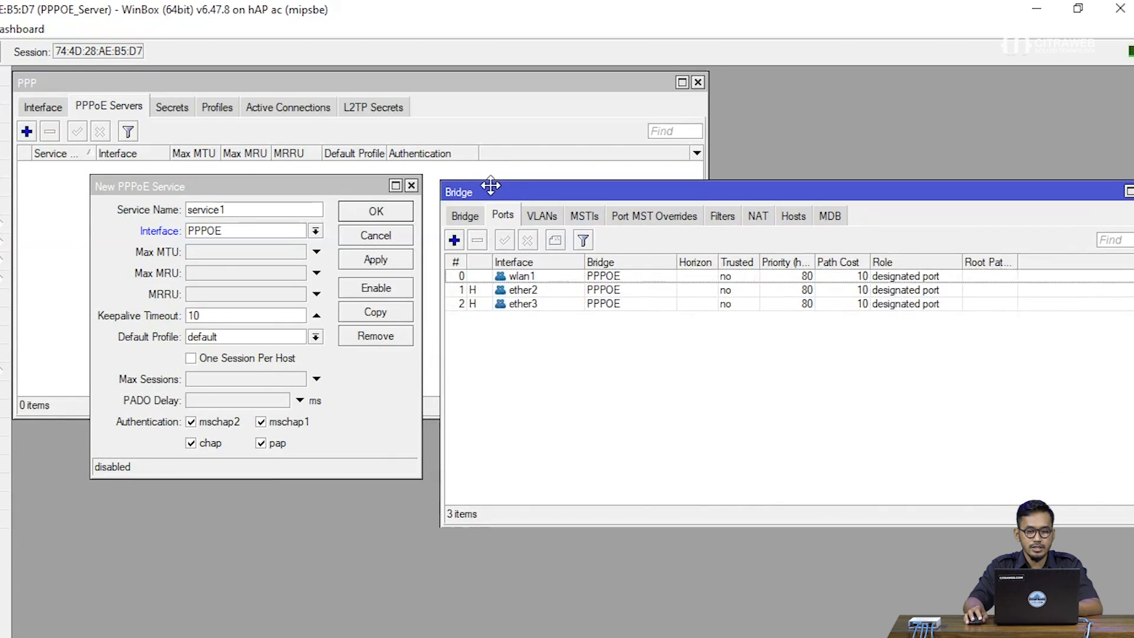
{"action": "left_click", "coordinate": [465, 208]}
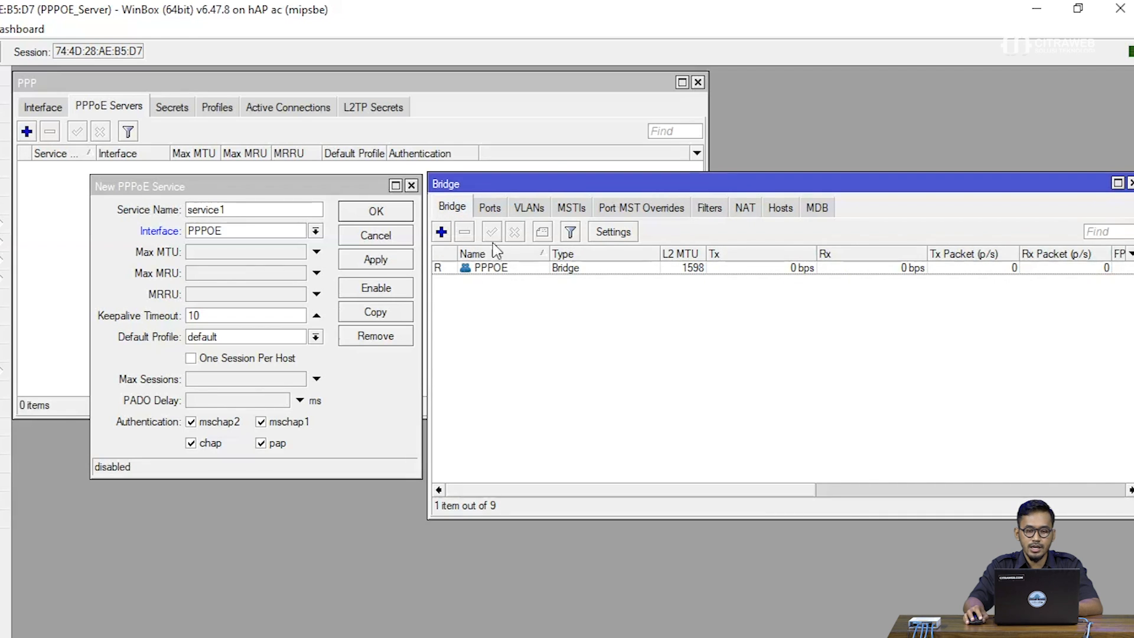
{"action": "left_click", "coordinate": [490, 208]}
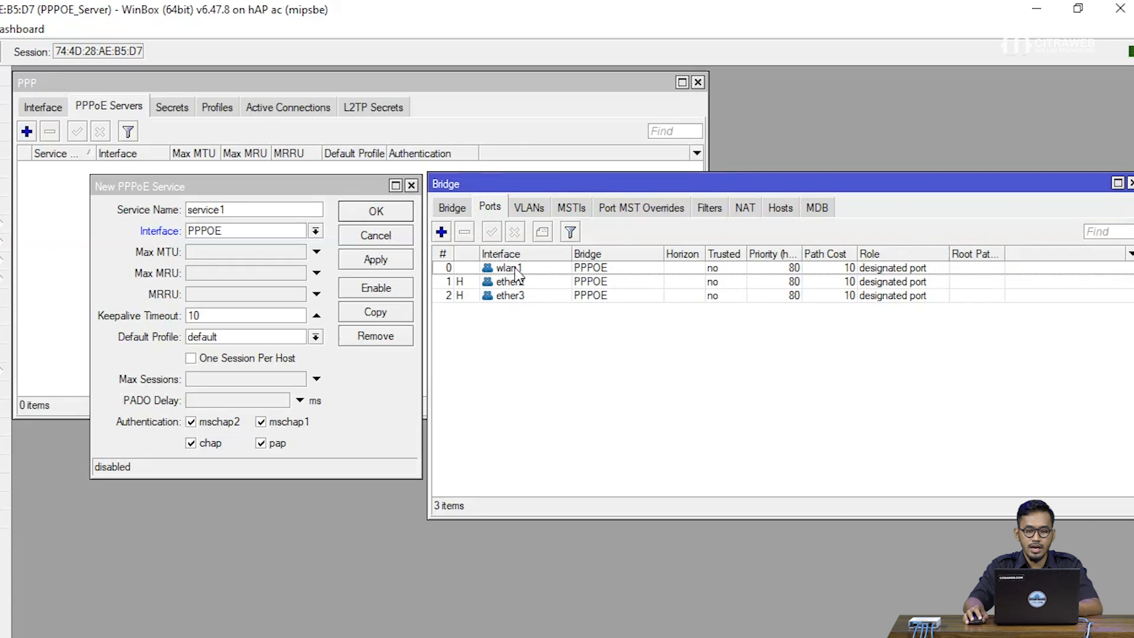
{"action": "left_click", "coordinate": [529, 280]}
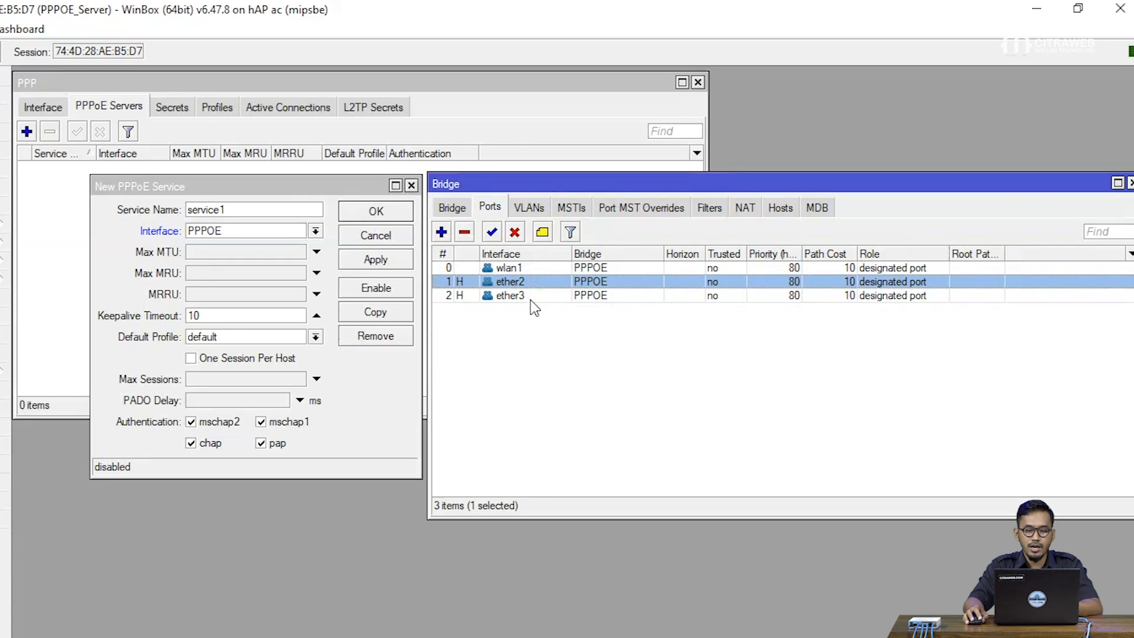
{"action": "left_click", "coordinate": [530, 297]}
{"action": "left_click", "coordinate": [529, 269]}
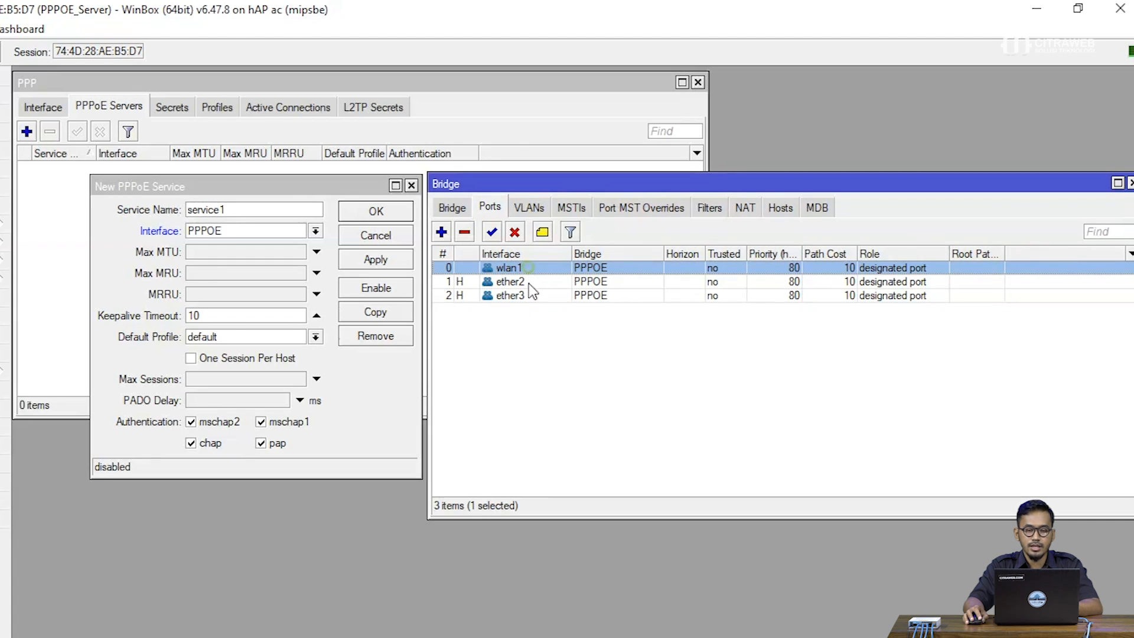
{"action": "left_click", "coordinate": [531, 352]}
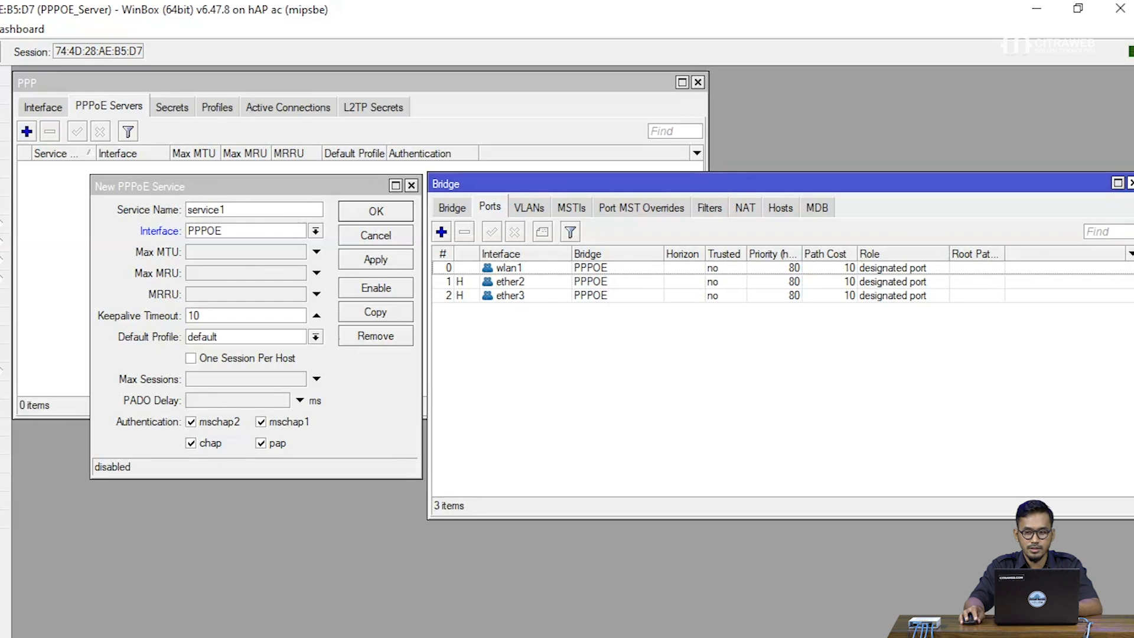
{"action": "left_click", "coordinate": [1131, 183]}
{"action": "left_click", "coordinate": [383, 384]}
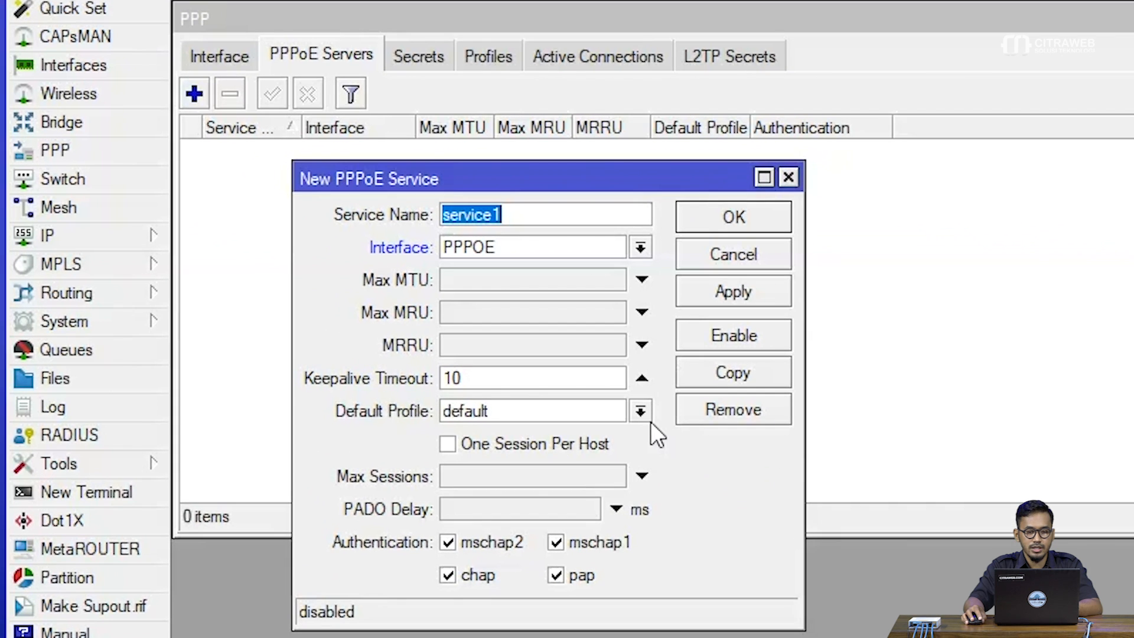
Set the PPPoE service's default profile to default-encryption, then save and close the service
{"action": "left_click", "coordinate": [641, 412]}
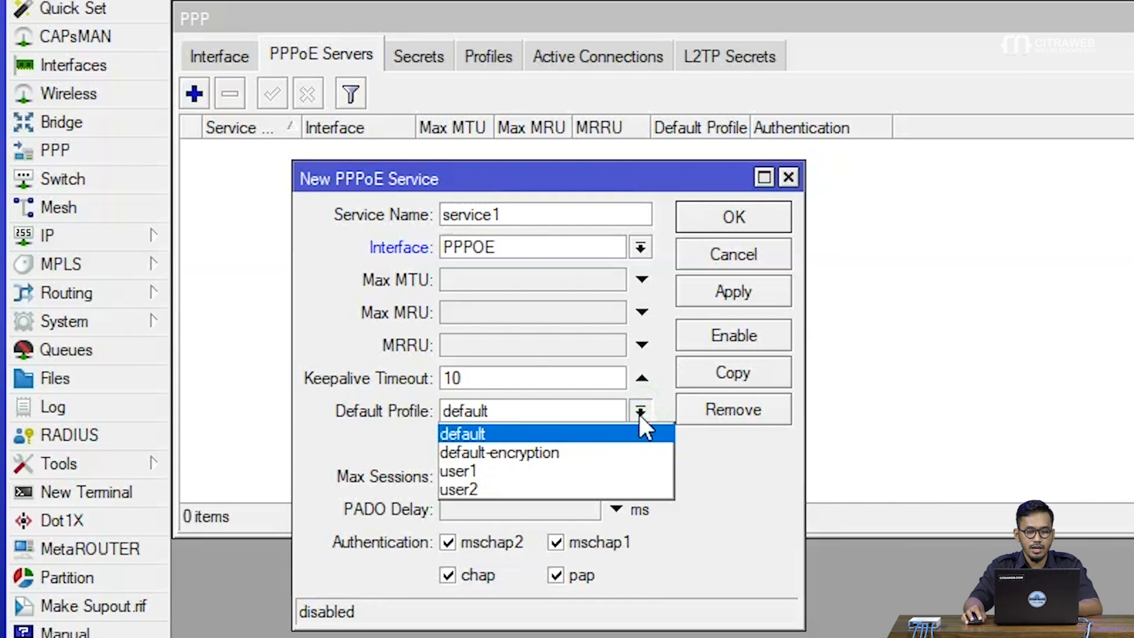
{"action": "left_click", "coordinate": [629, 449]}
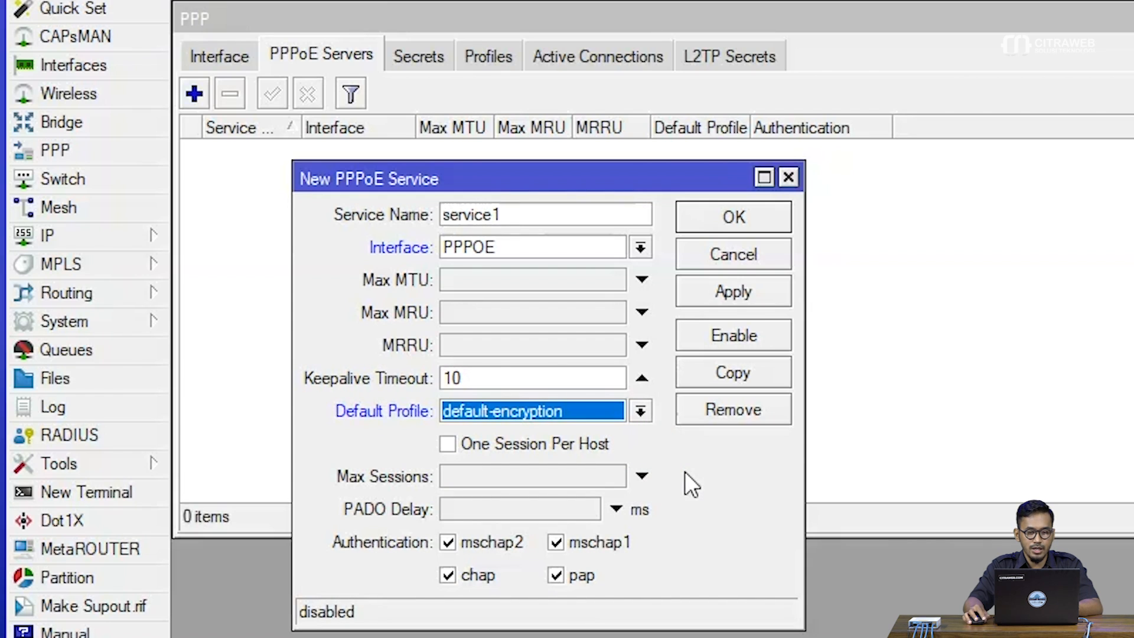
{"action": "left_click", "coordinate": [733, 292]}
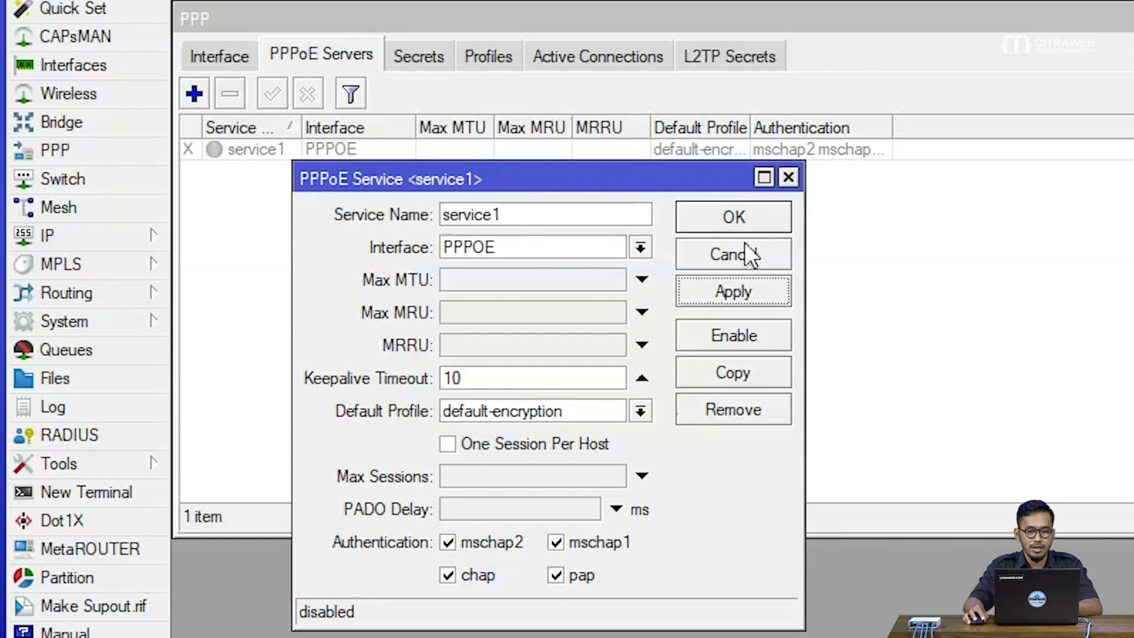
{"action": "left_click", "coordinate": [746, 221]}
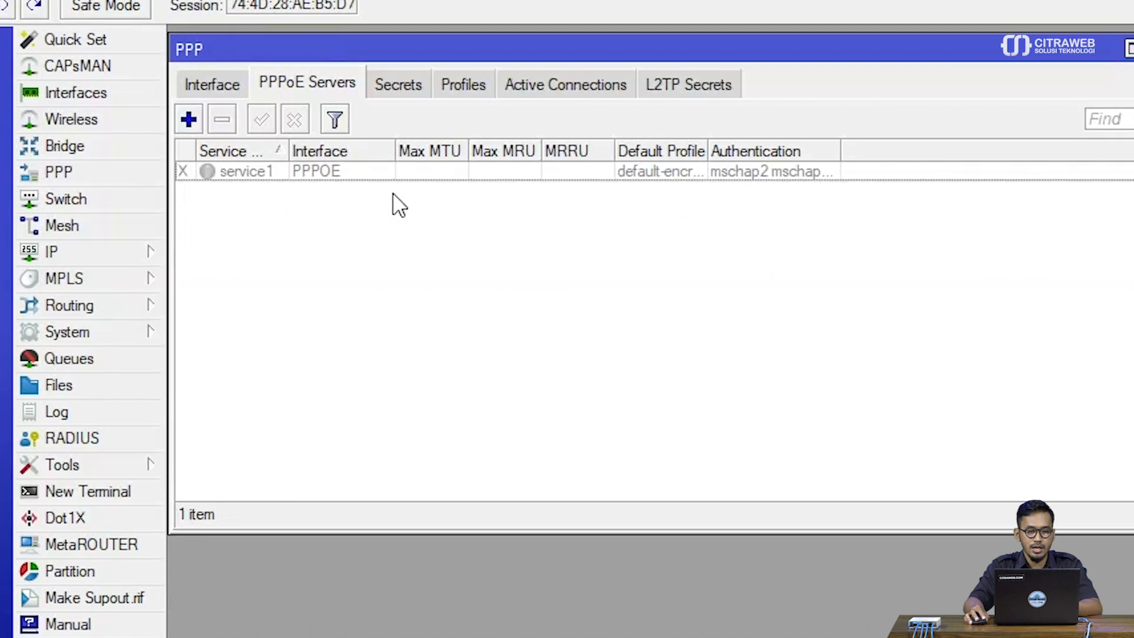
Enable the service1 PPPoE server
{"action": "left_click", "coordinate": [378, 171]}
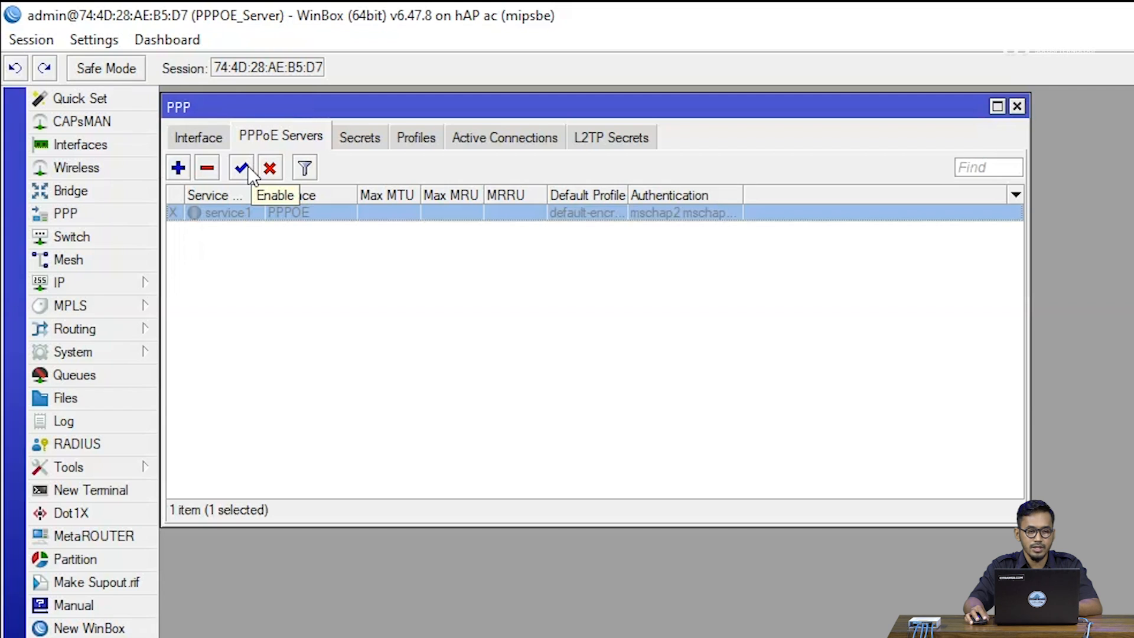
{"action": "left_click", "coordinate": [248, 169]}
{"action": "left_click", "coordinate": [240, 272]}
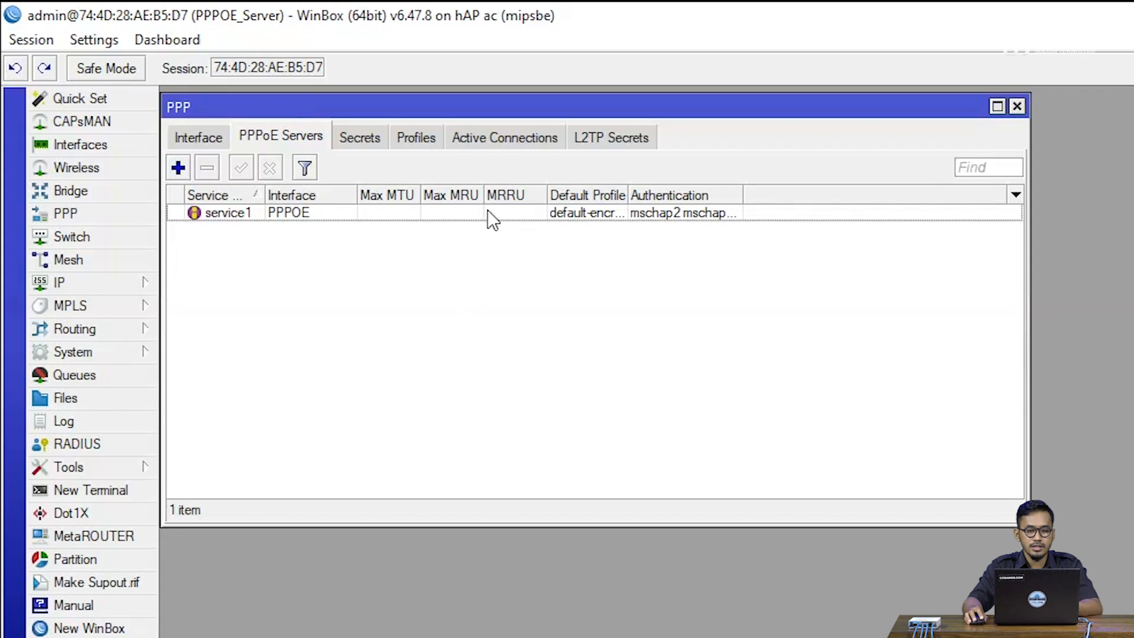
Examine the active PPP connections, comparing the user name and assigned IP address of each client
{"action": "left_click", "coordinate": [494, 143]}
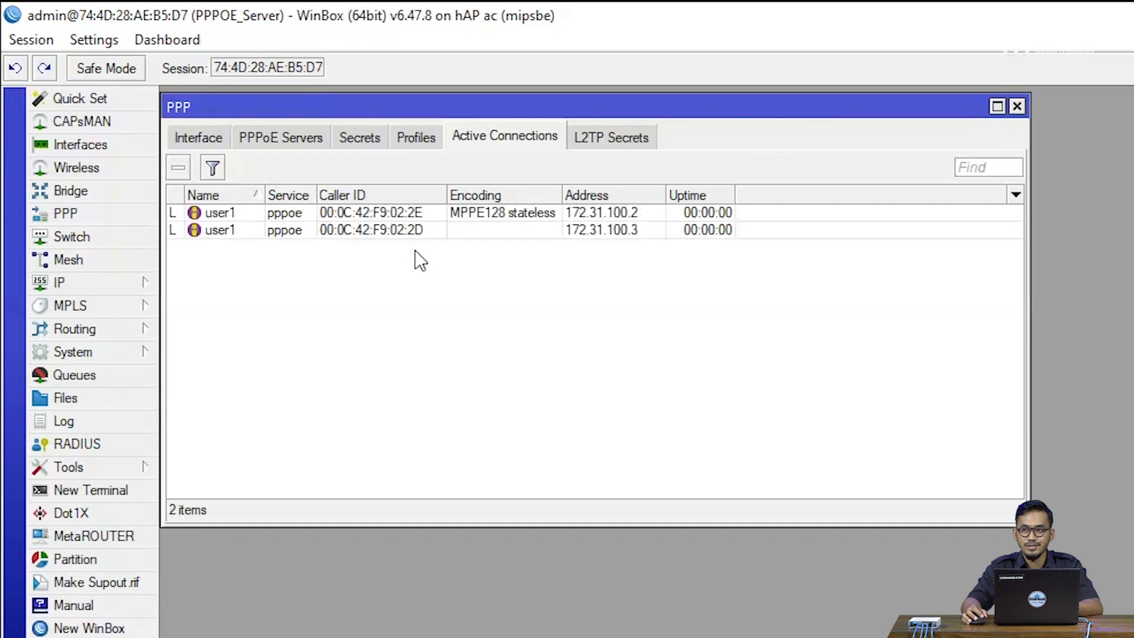
{"action": "left_click", "coordinate": [460, 273]}
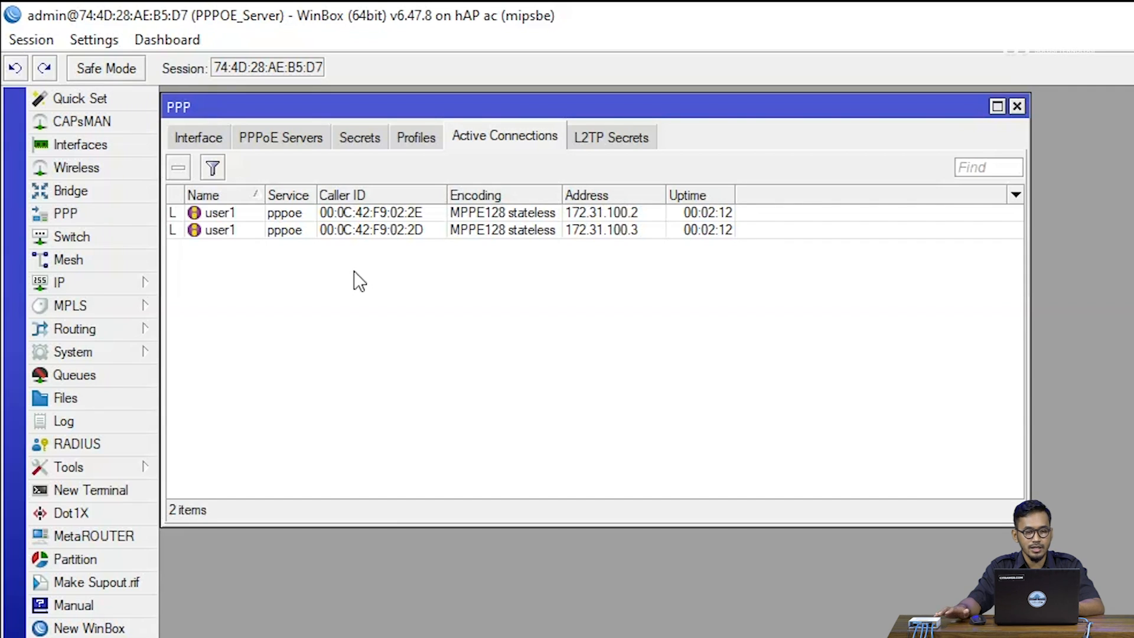
{"action": "left_click", "coordinate": [253, 213]}
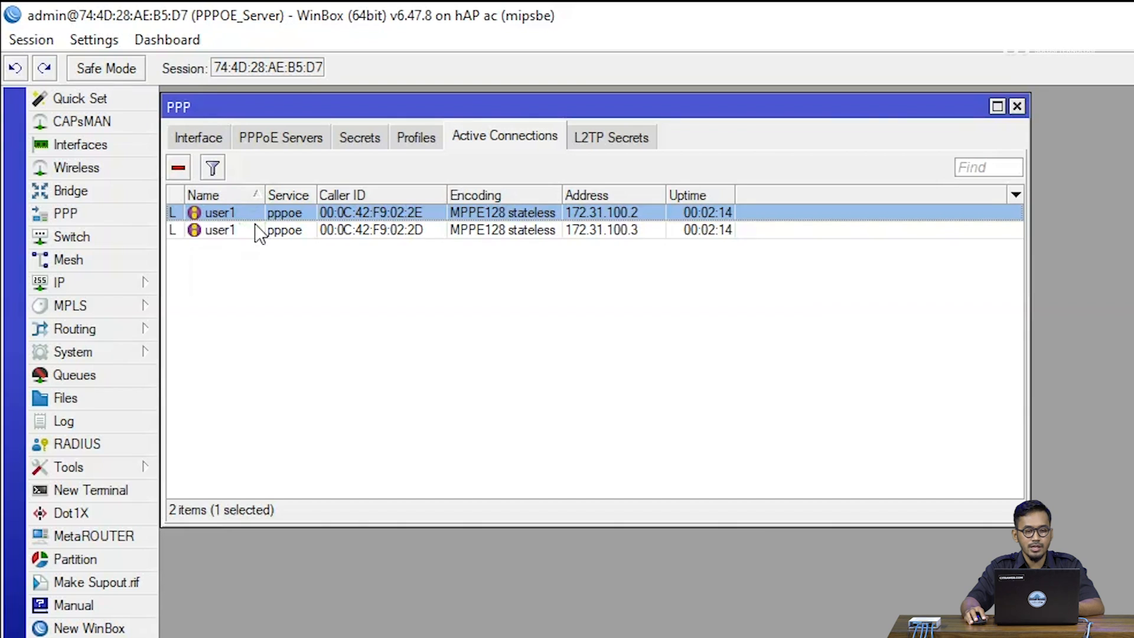
{"action": "left_click", "coordinate": [250, 229]}
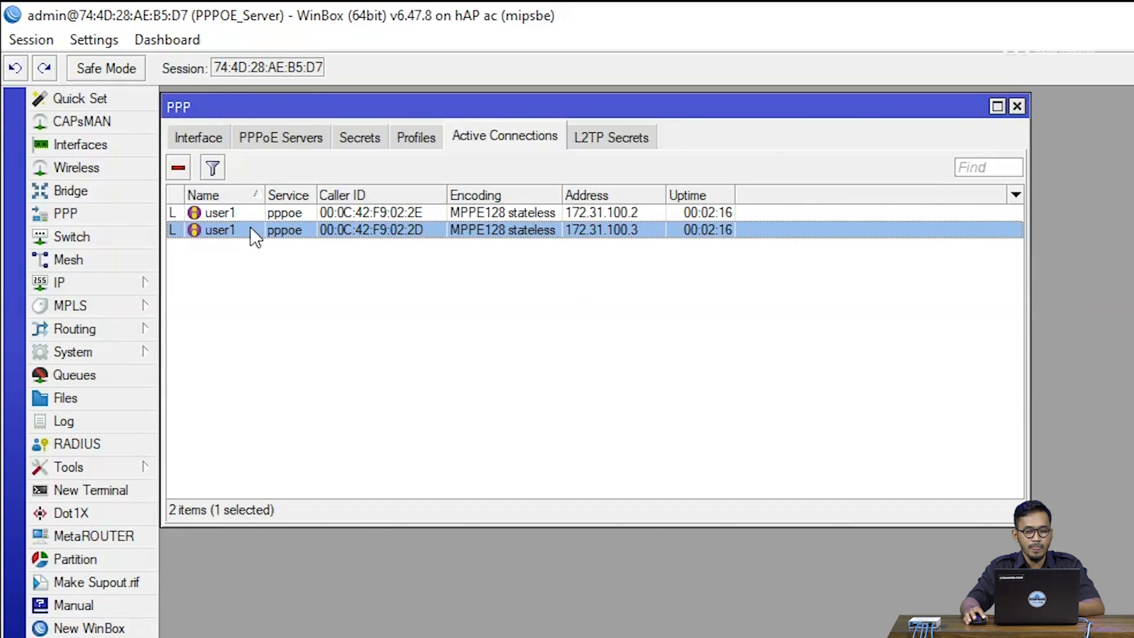
{"action": "left_click", "coordinate": [272, 260]}
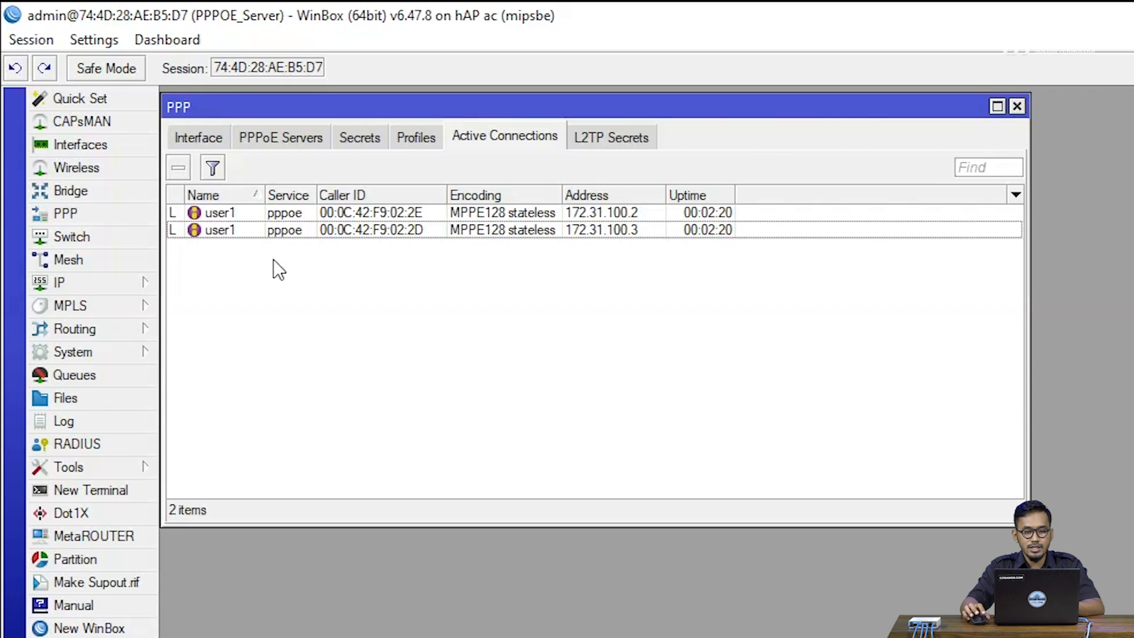
{"action": "left_click", "coordinate": [643, 216]}
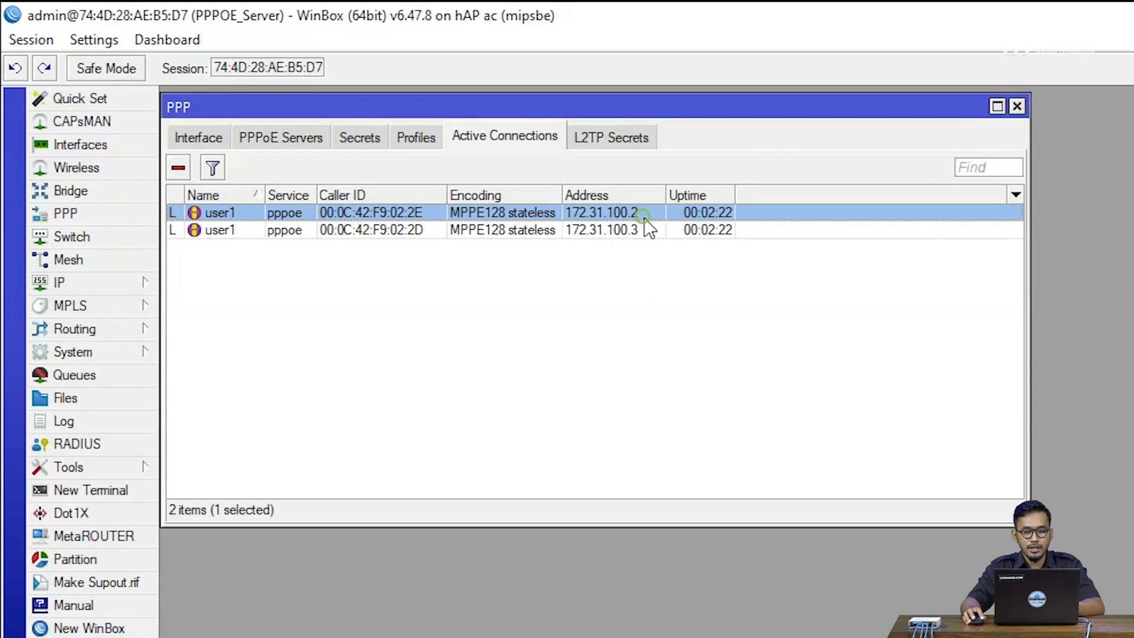
{"action": "left_click", "coordinate": [646, 234], "text": "shift"}
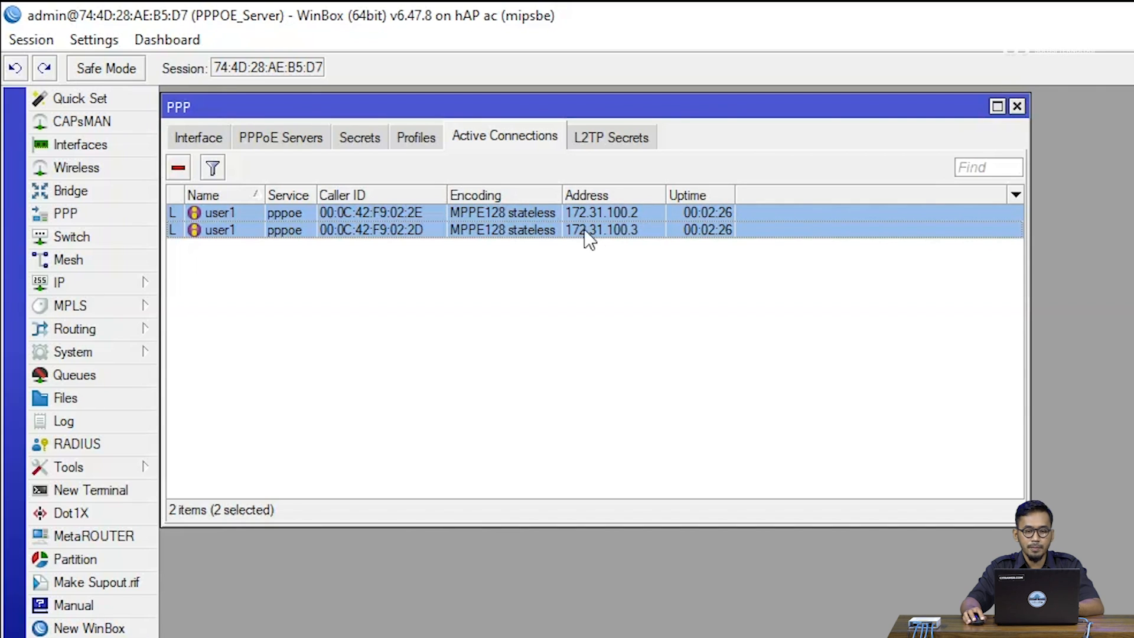
{"action": "left_click", "coordinate": [622, 273]}
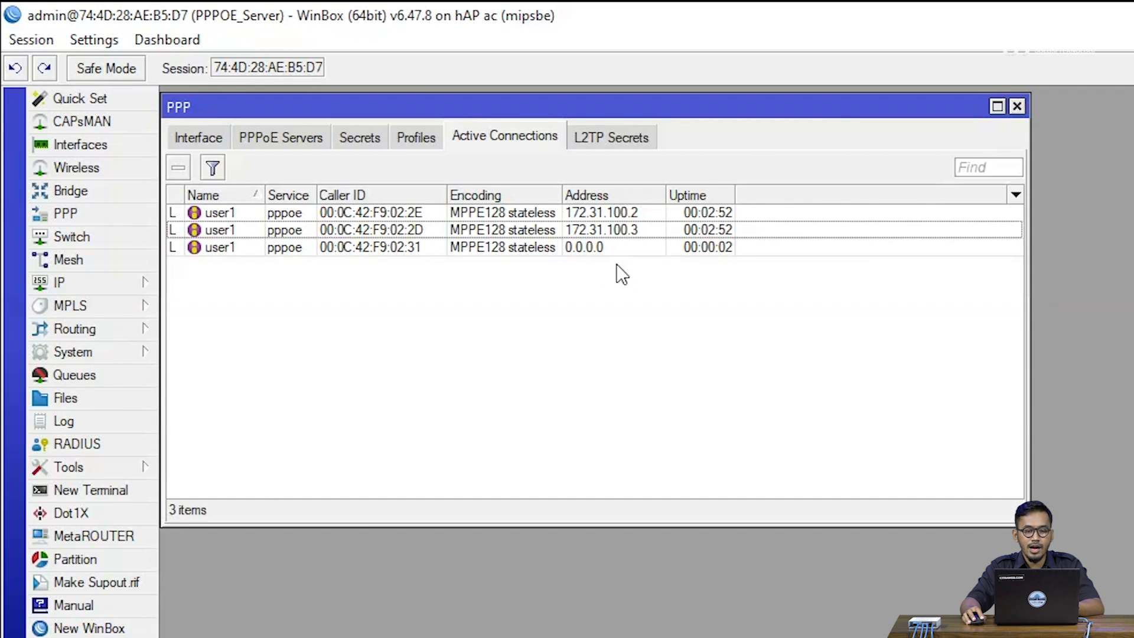
{"action": "left_click", "coordinate": [609, 248]}
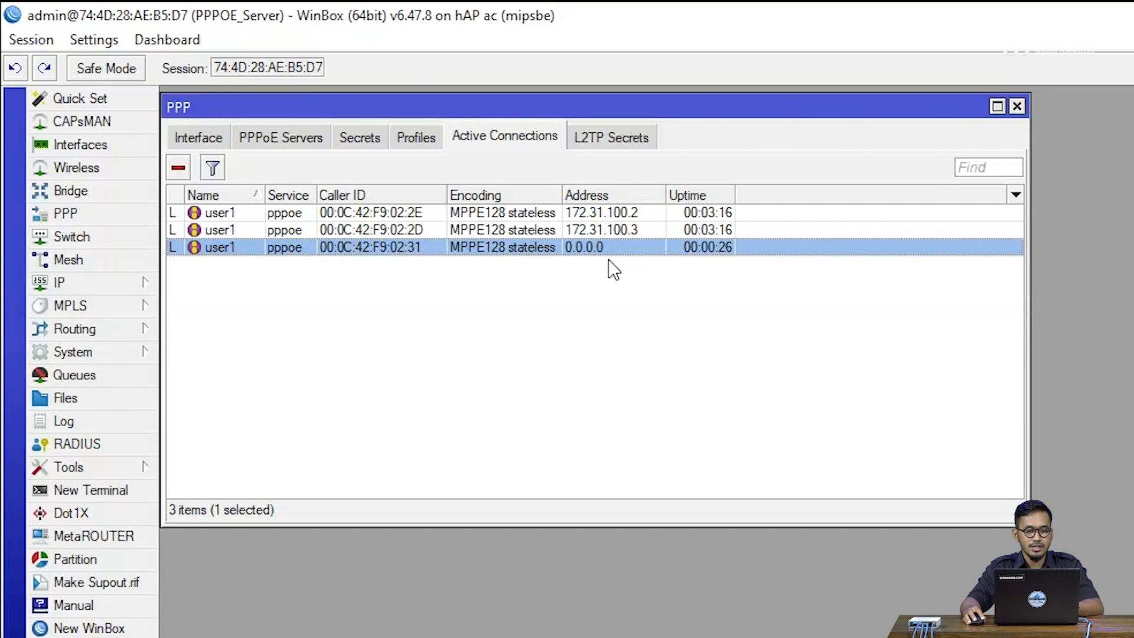
{"action": "left_click", "coordinate": [615, 299]}
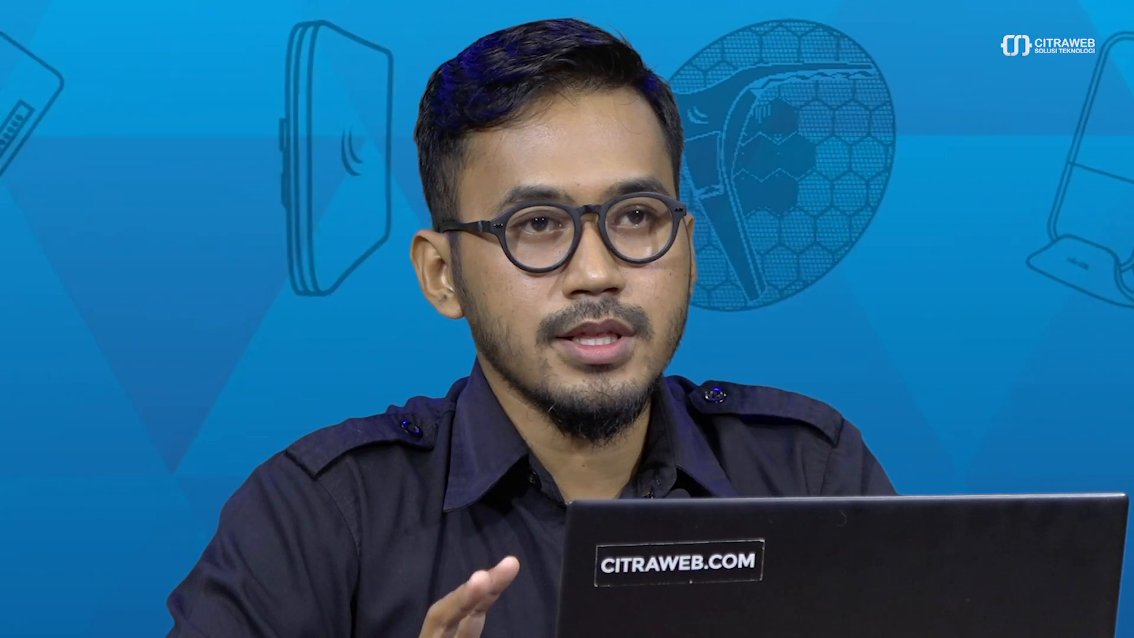
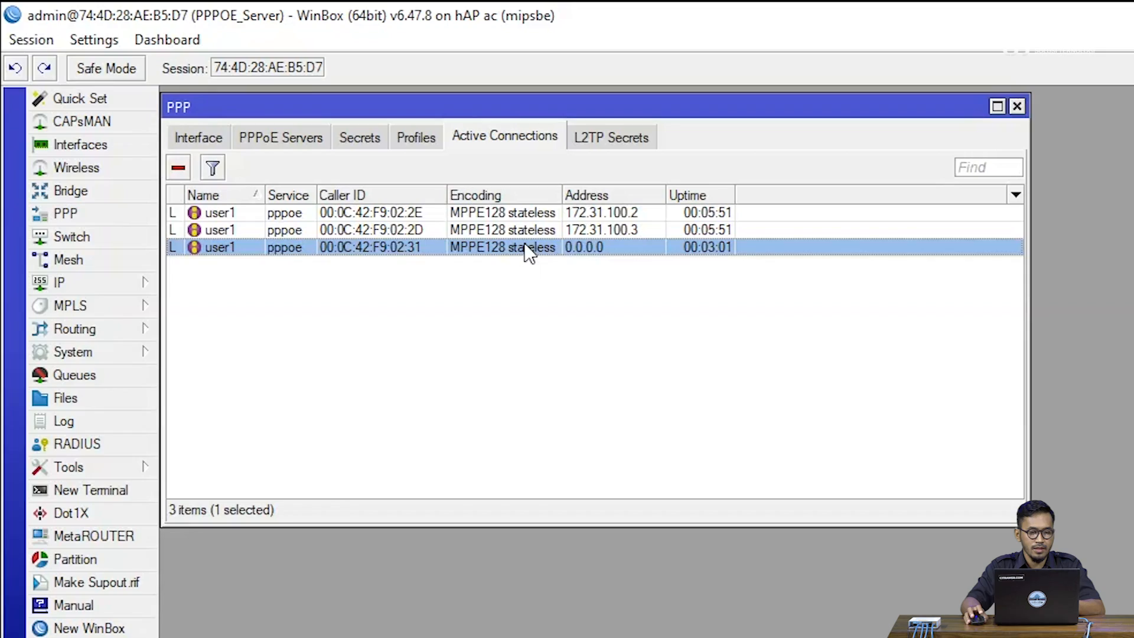
Close the PPP view and start a new simple queue named Total-BW
{"action": "left_click", "coordinate": [548, 318]}
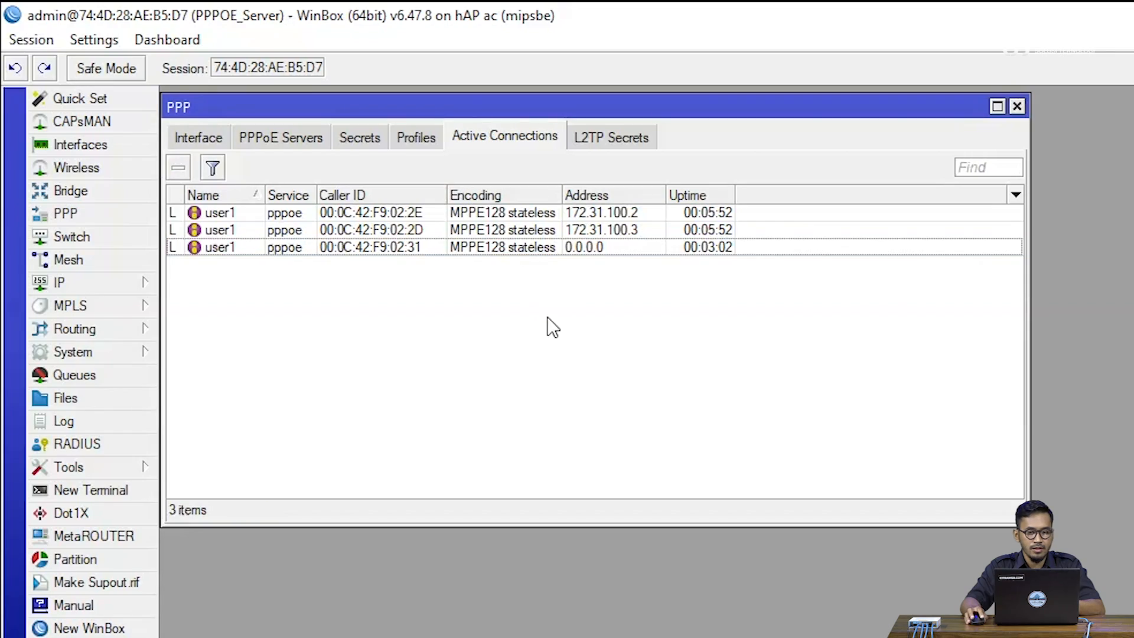
{"action": "left_click", "coordinate": [1016, 106]}
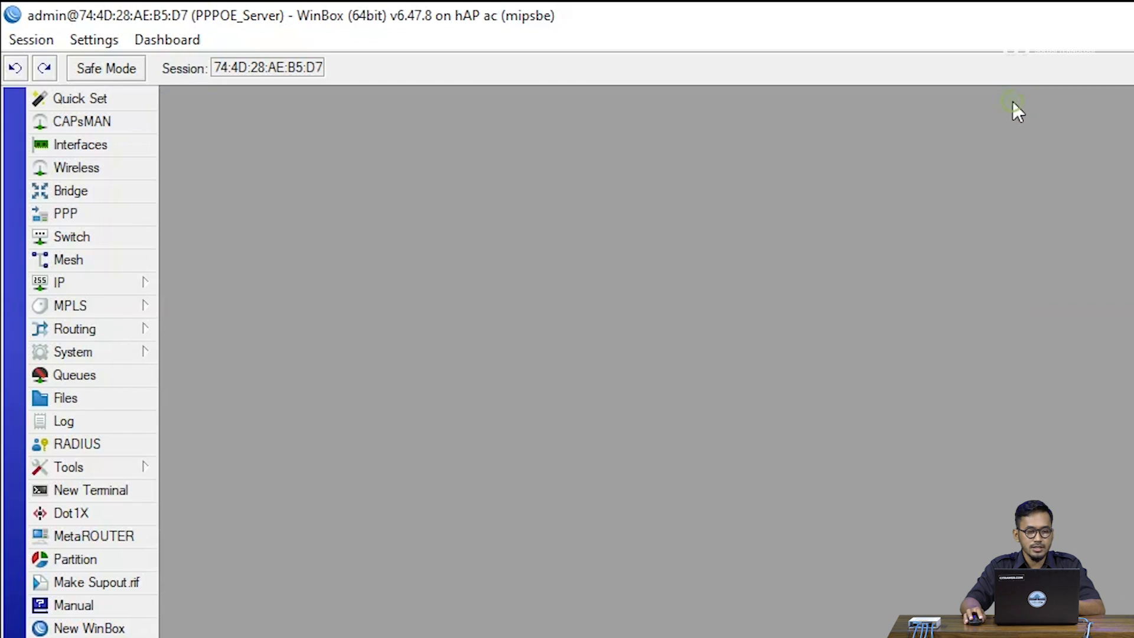
{"action": "left_click", "coordinate": [135, 370]}
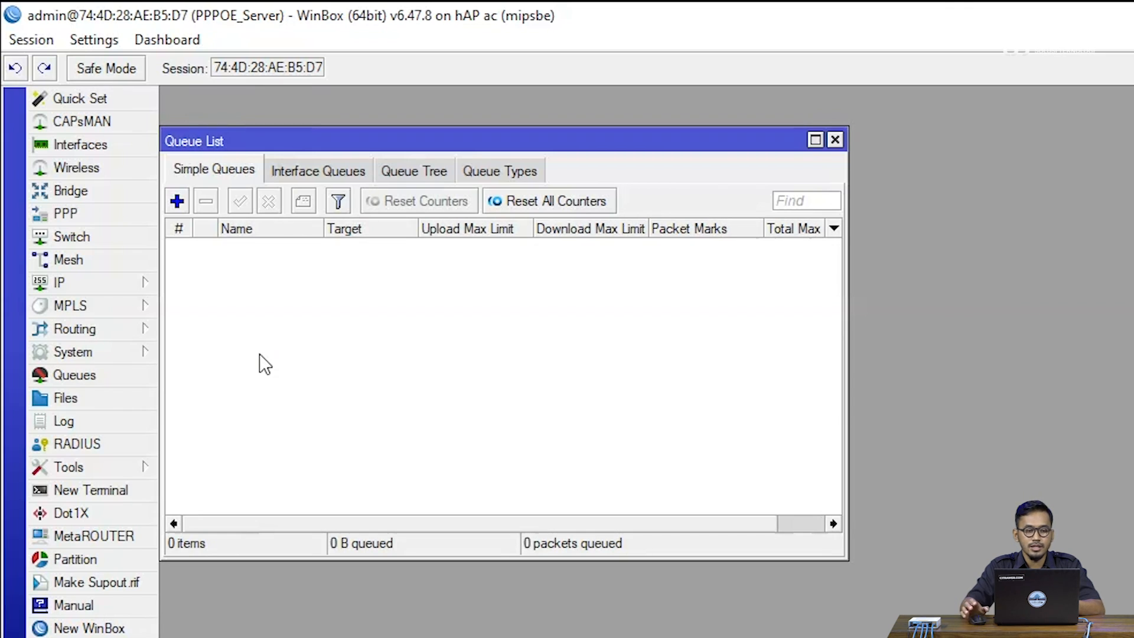
{"action": "left_click", "coordinate": [177, 202]}
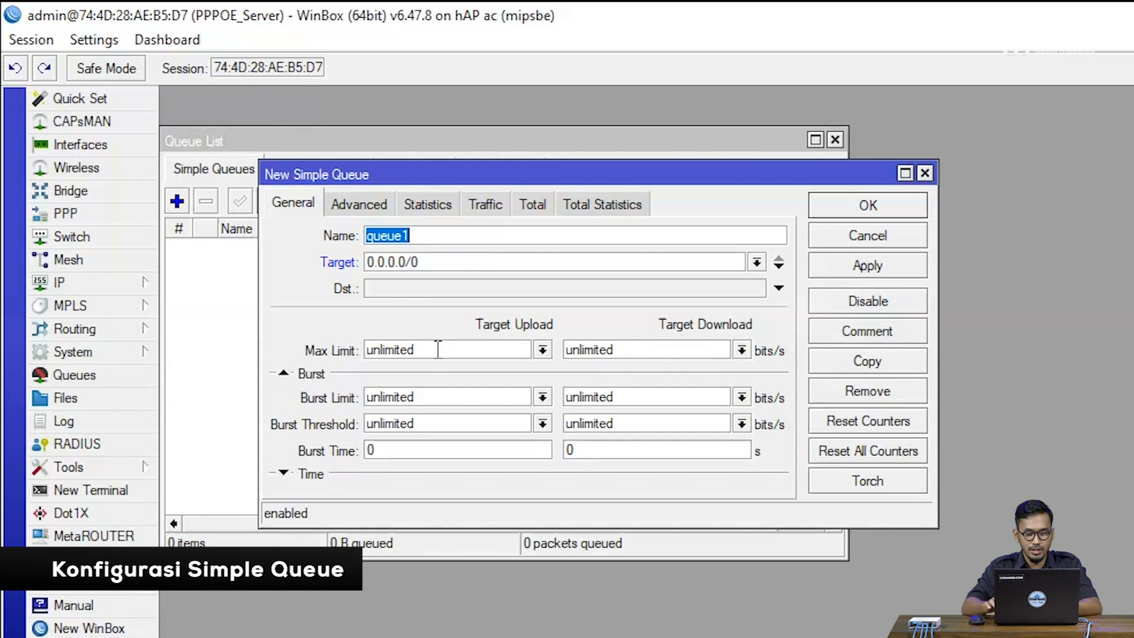
{"action": "type", "text": "Total-BW"}
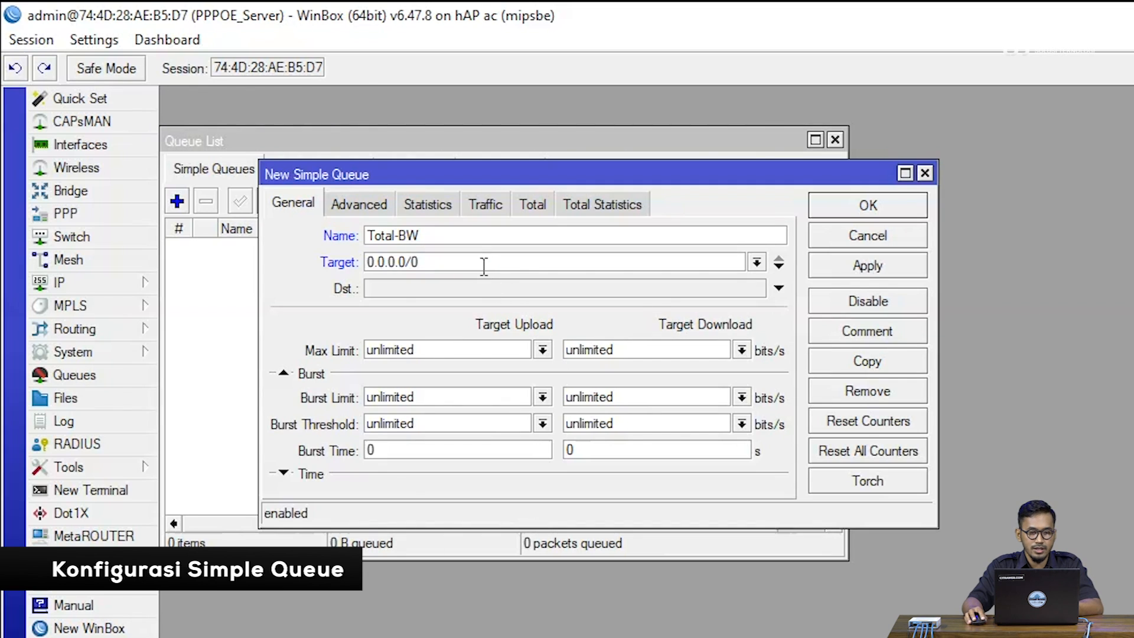
Set the target of the Total-BW queue to the 172.31.100.0/24 network
{"action": "left_click_drag", "start_coordinate": [484, 266], "coordinate": [343, 253]}
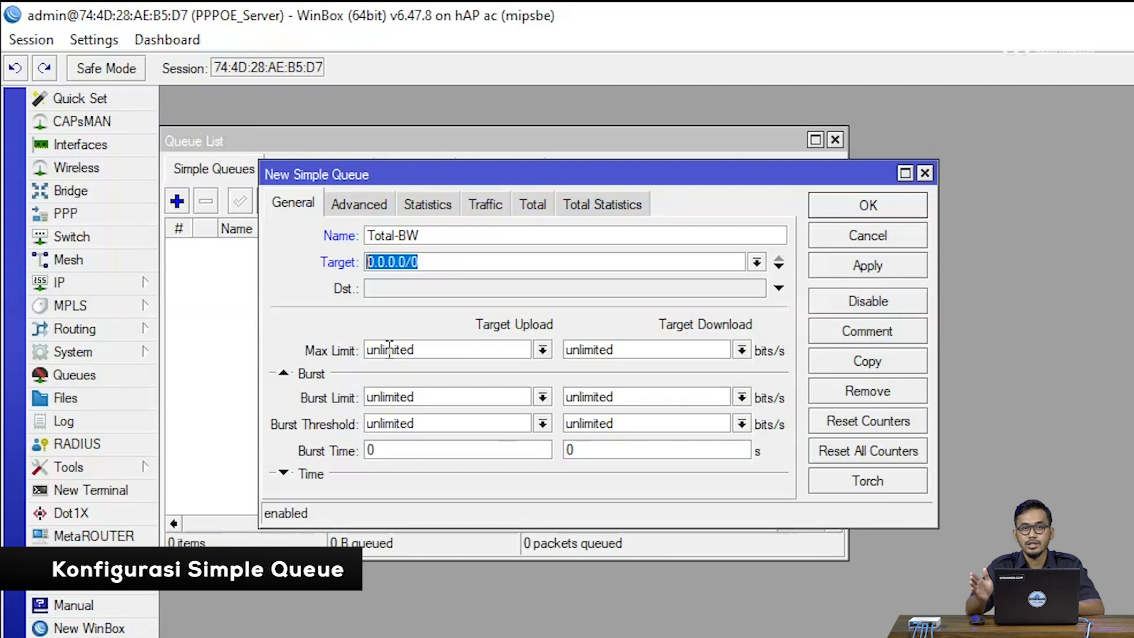
{"action": "type", "text": "1"}
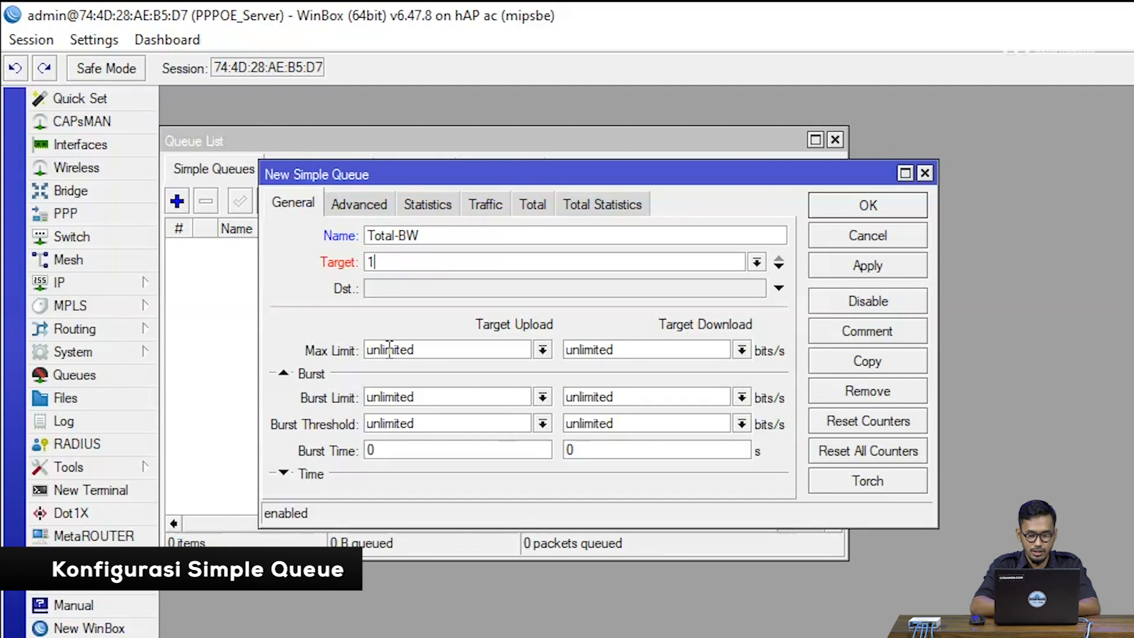
{"action": "type", "text": "72"}
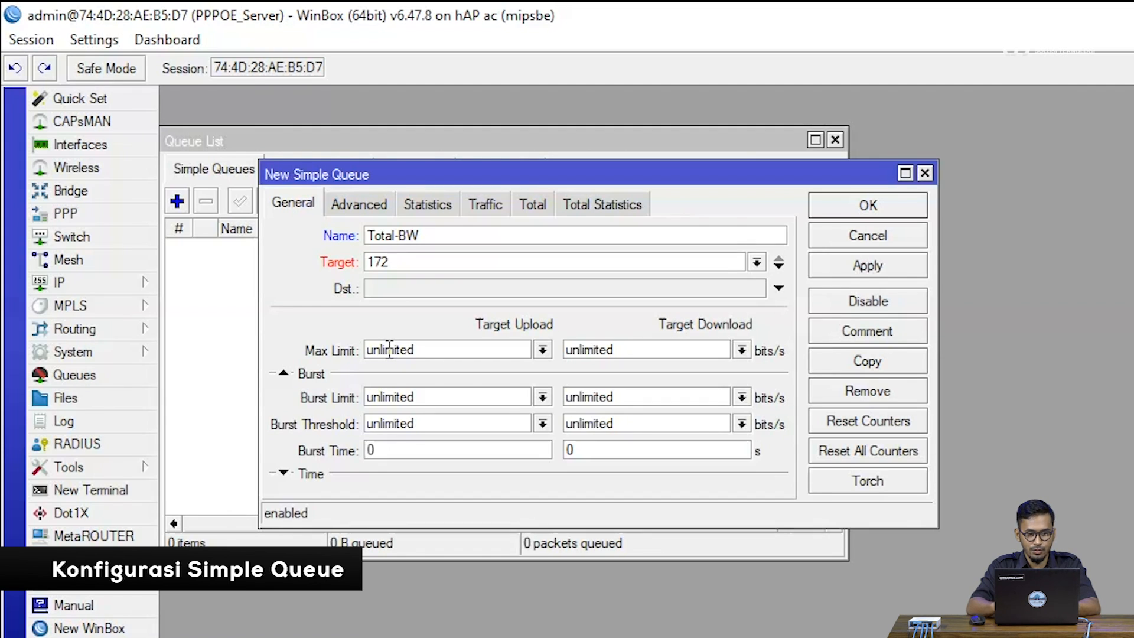
{"action": "type", "text": ".31"}
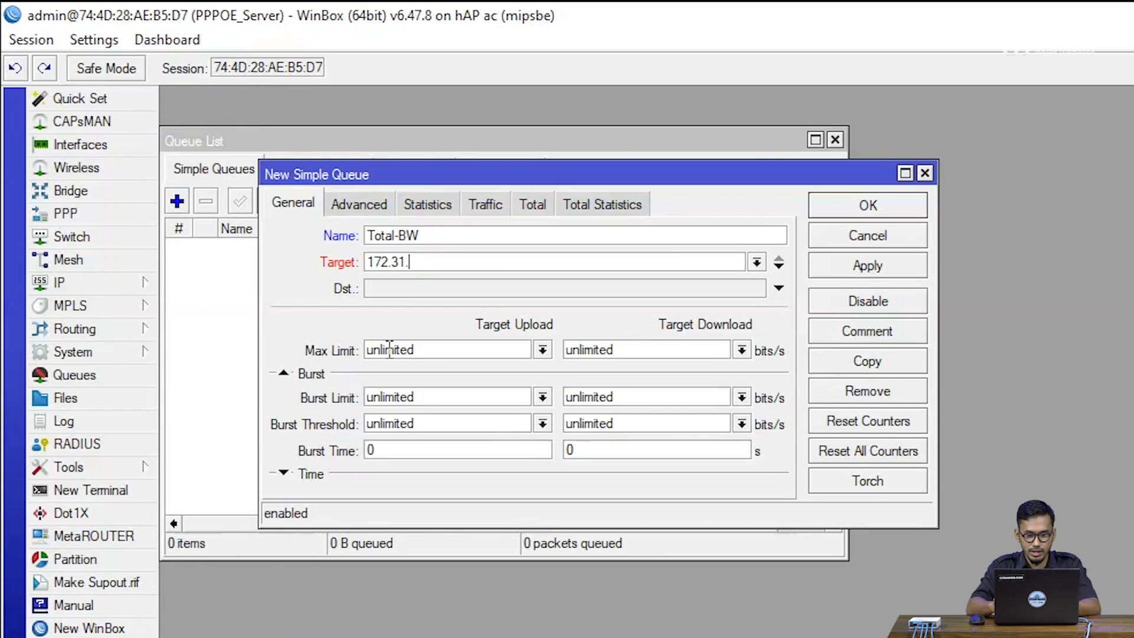
{"action": "type", "text": ".100.0/24"}
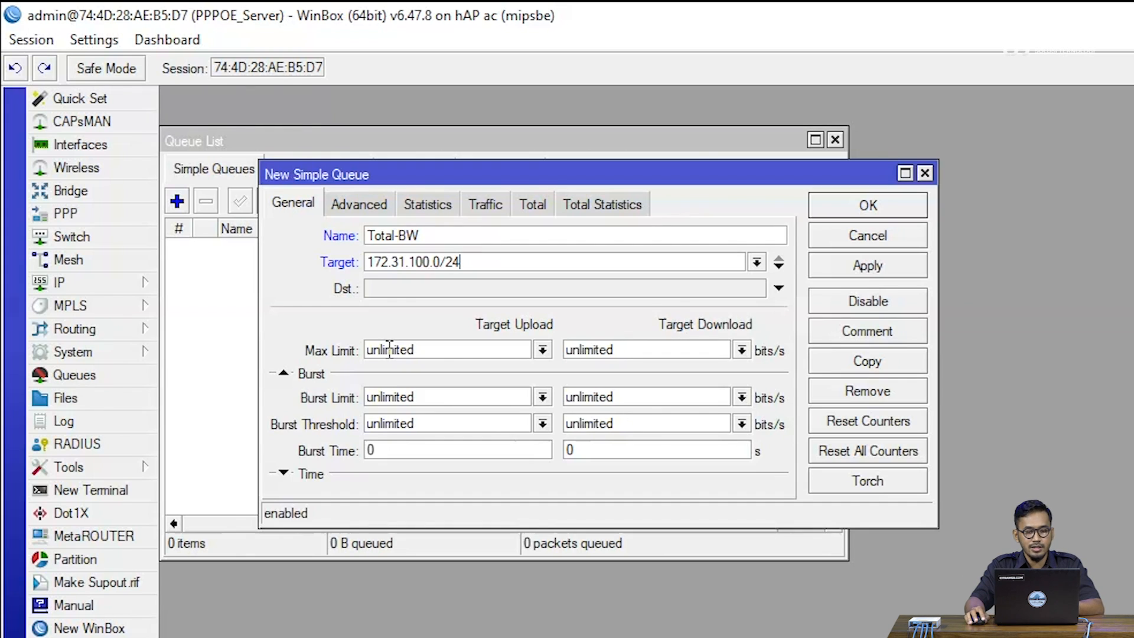
Limit the Total-BW queue to a maximum of 10M for both target upload and target download
{"action": "left_click", "coordinate": [542, 349]}
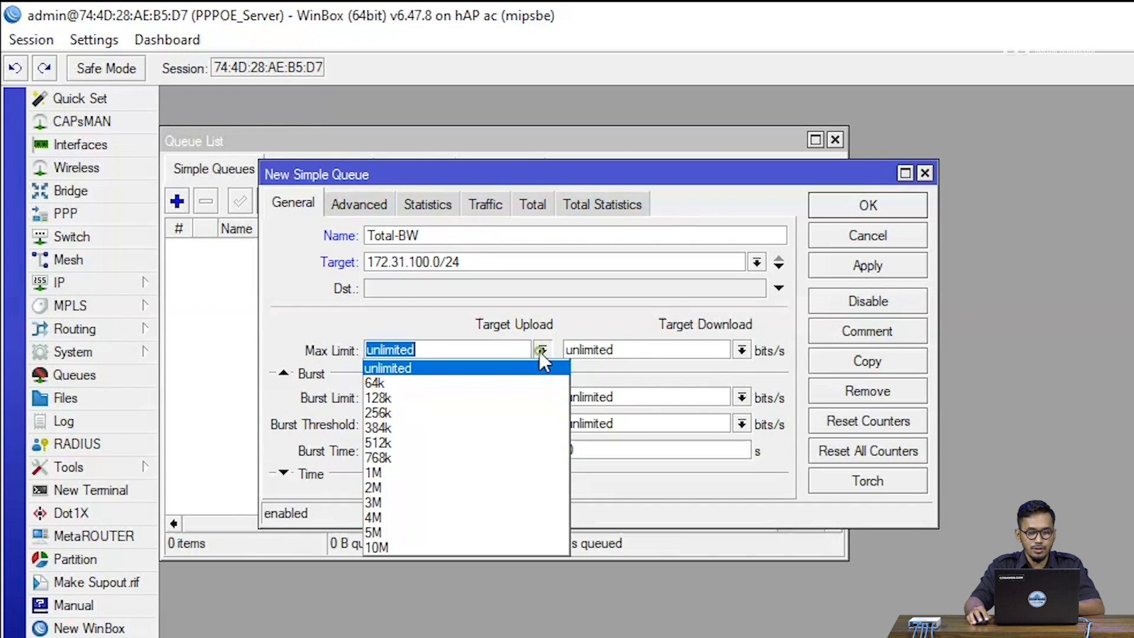
{"action": "left_click", "coordinate": [457, 551]}
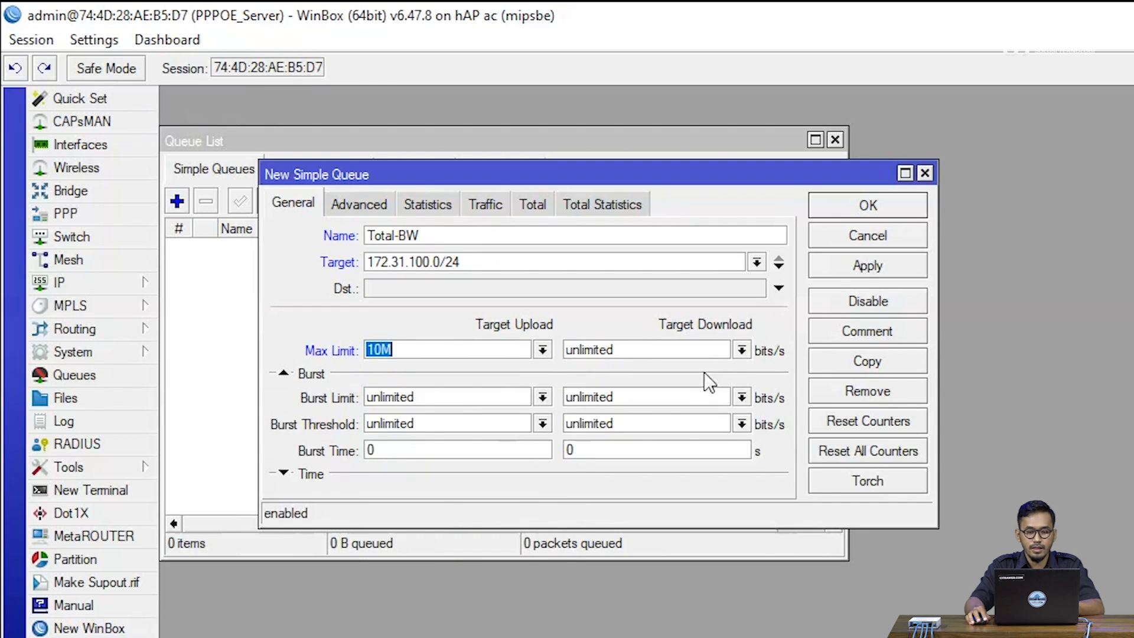
{"action": "left_click", "coordinate": [742, 350]}
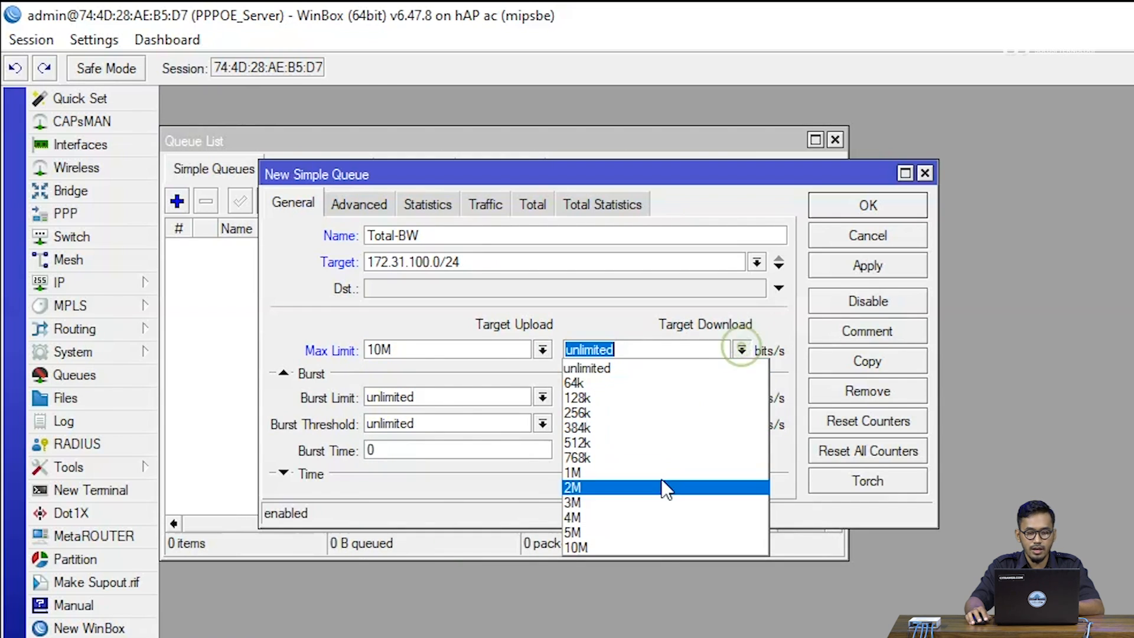
{"action": "left_click", "coordinate": [655, 545]}
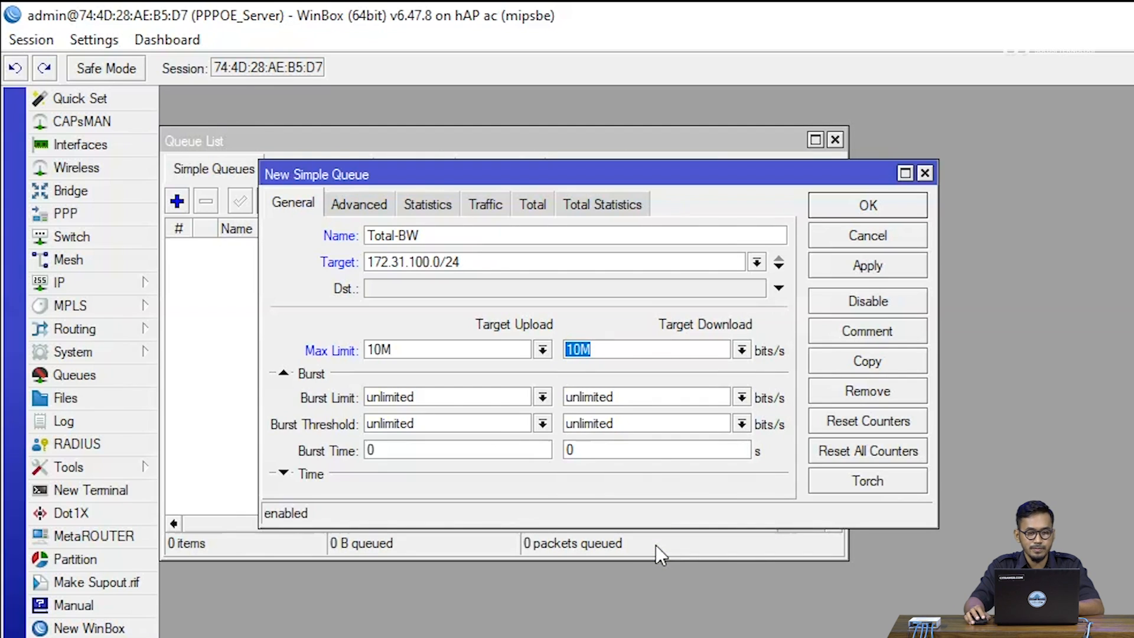
Set the queue types to pcq-upload-default for upload and pcq-download-default for download, then save the Total-BW queue
{"action": "left_click", "coordinate": [375, 204]}
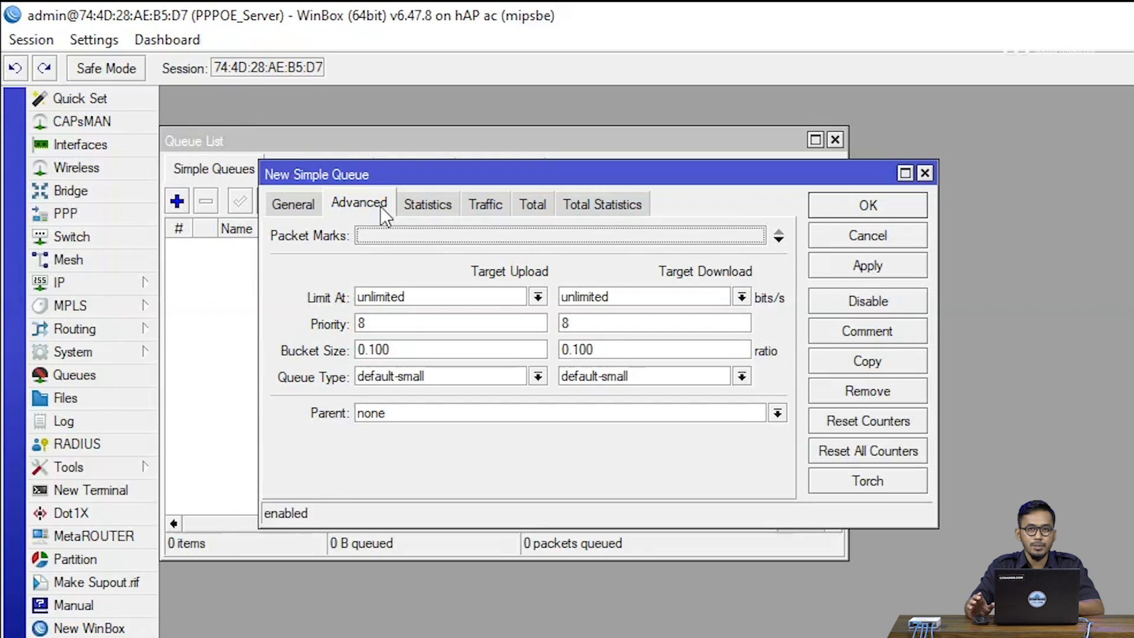
{"action": "left_click", "coordinate": [530, 378]}
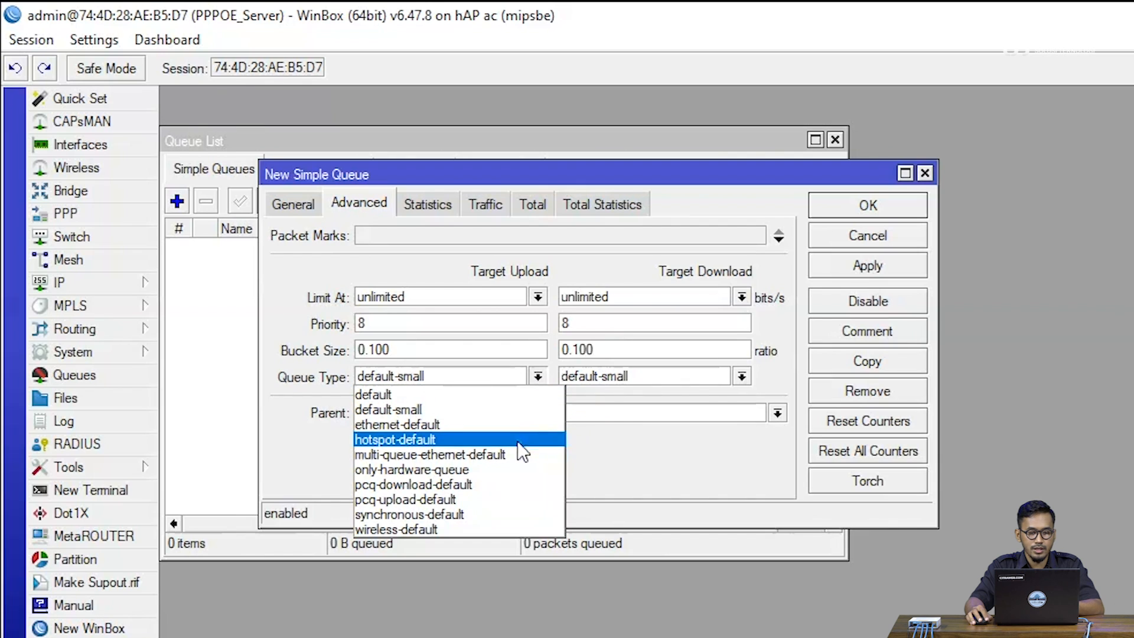
{"action": "left_click", "coordinate": [511, 501]}
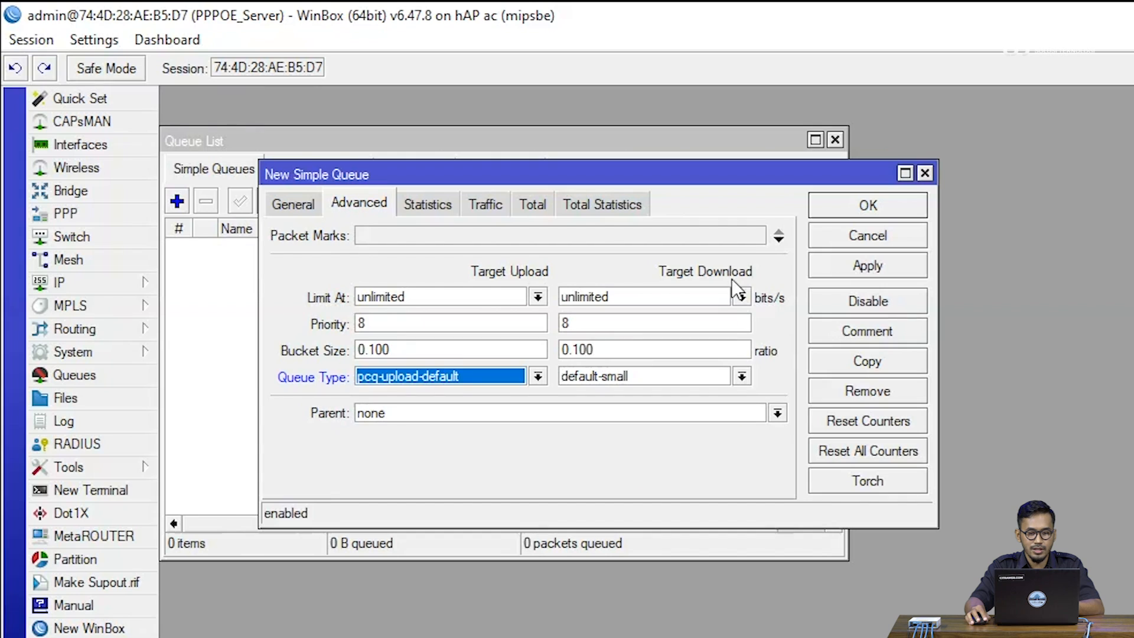
{"action": "left_click", "coordinate": [741, 376]}
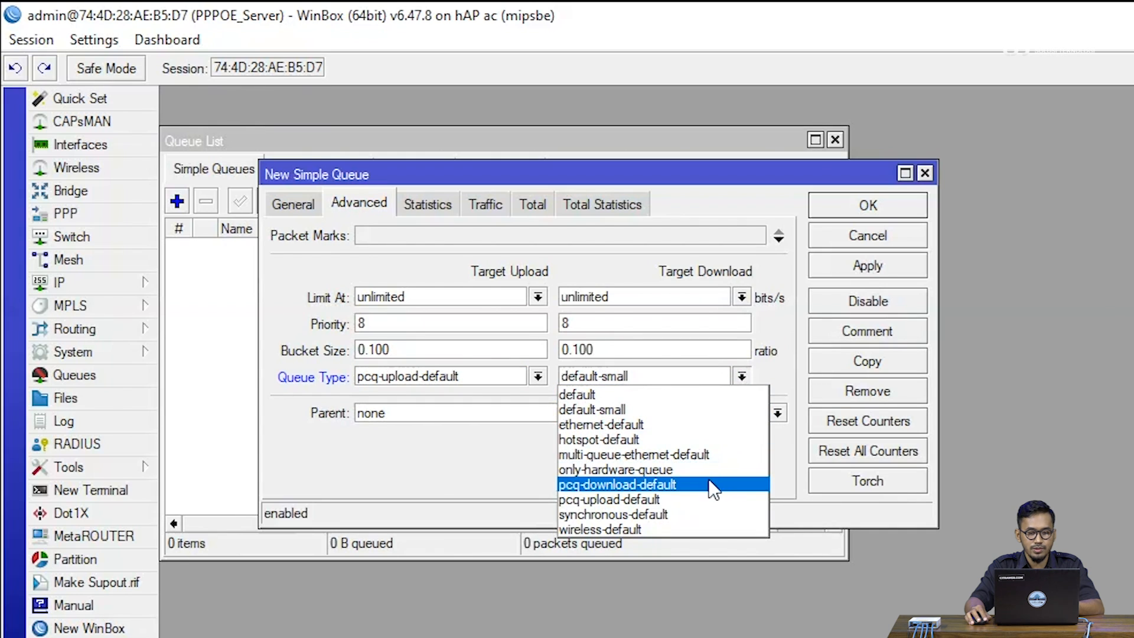
{"action": "left_click", "coordinate": [708, 483]}
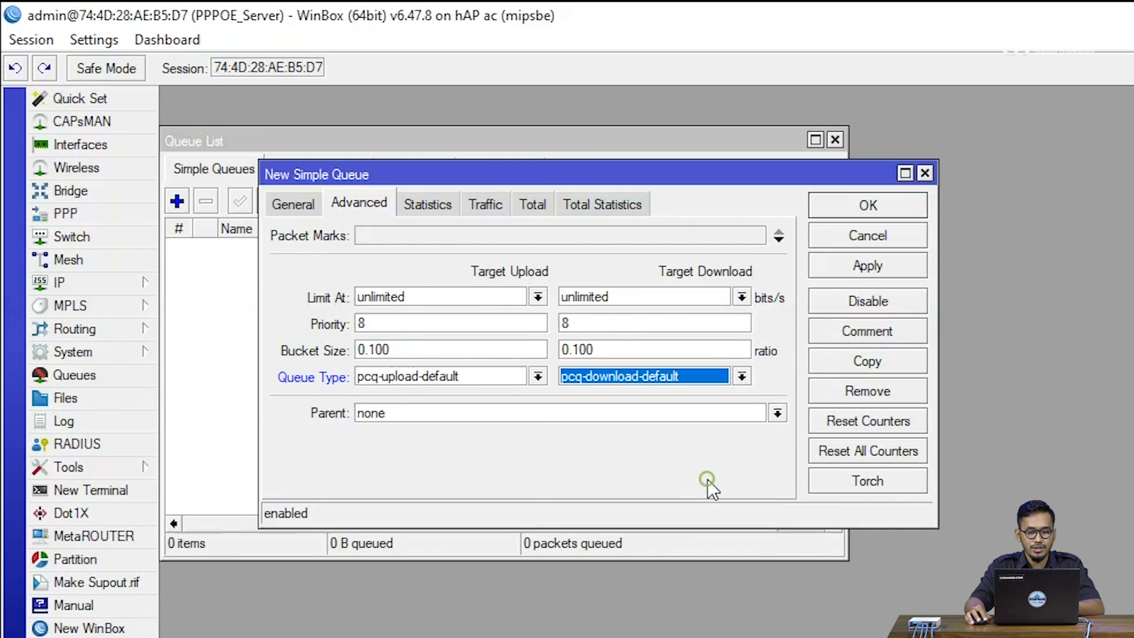
{"action": "left_click", "coordinate": [832, 270]}
{"action": "left_click", "coordinate": [837, 211]}
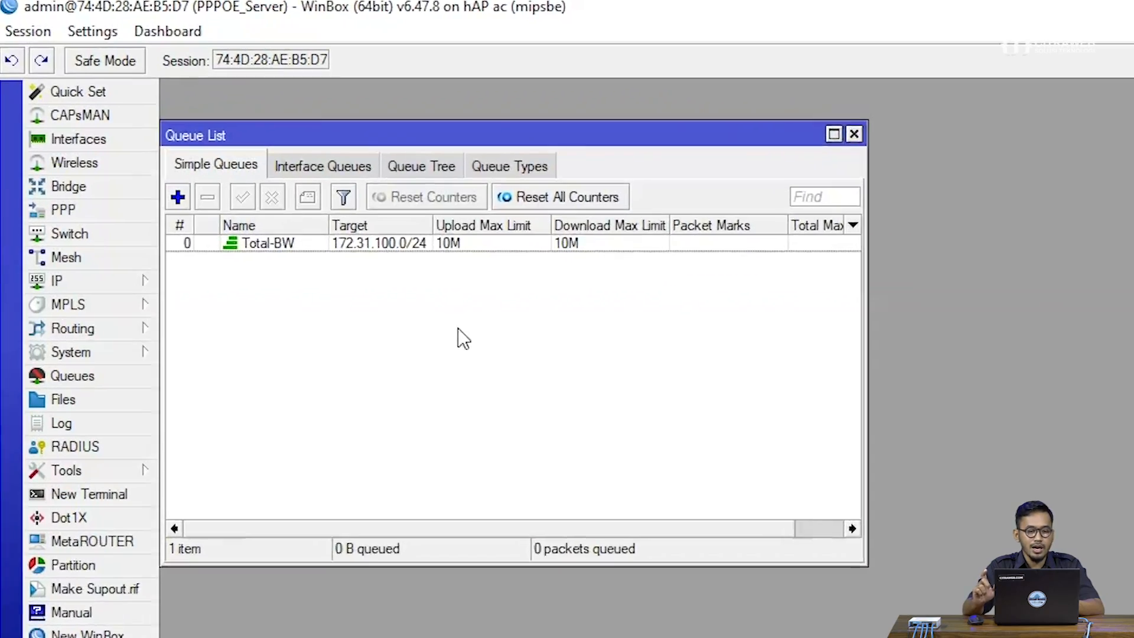
Change the upload and download queue types of the Total-BW queue to default-small and save it
{"action": "double_click", "coordinate": [402, 254]}
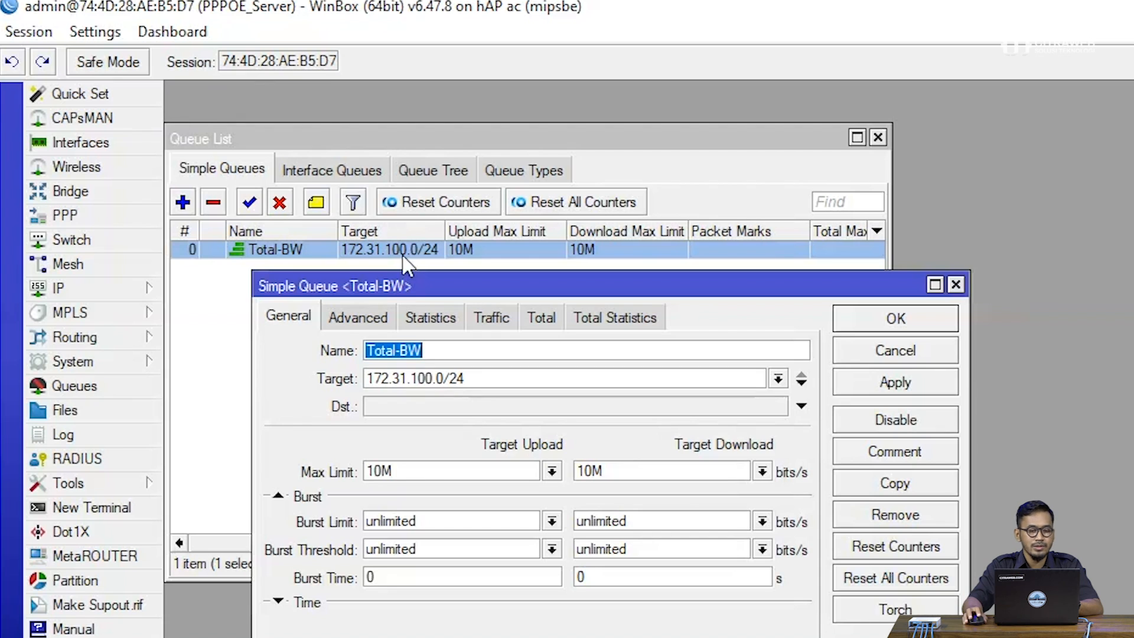
{"action": "left_click", "coordinate": [387, 318]}
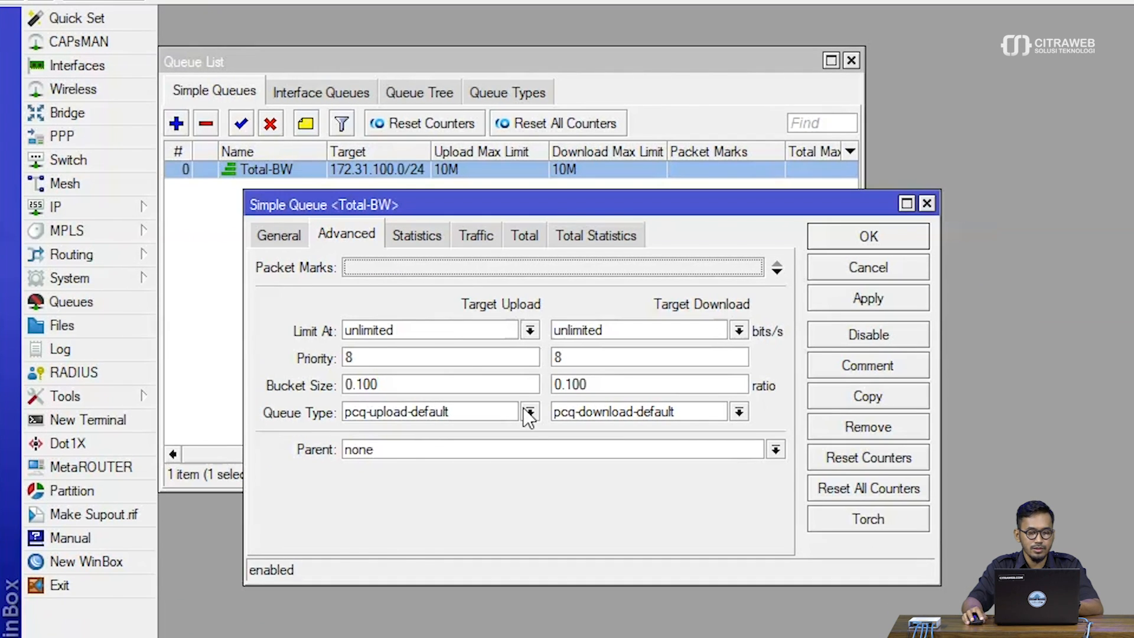
{"action": "left_click", "coordinate": [528, 412]}
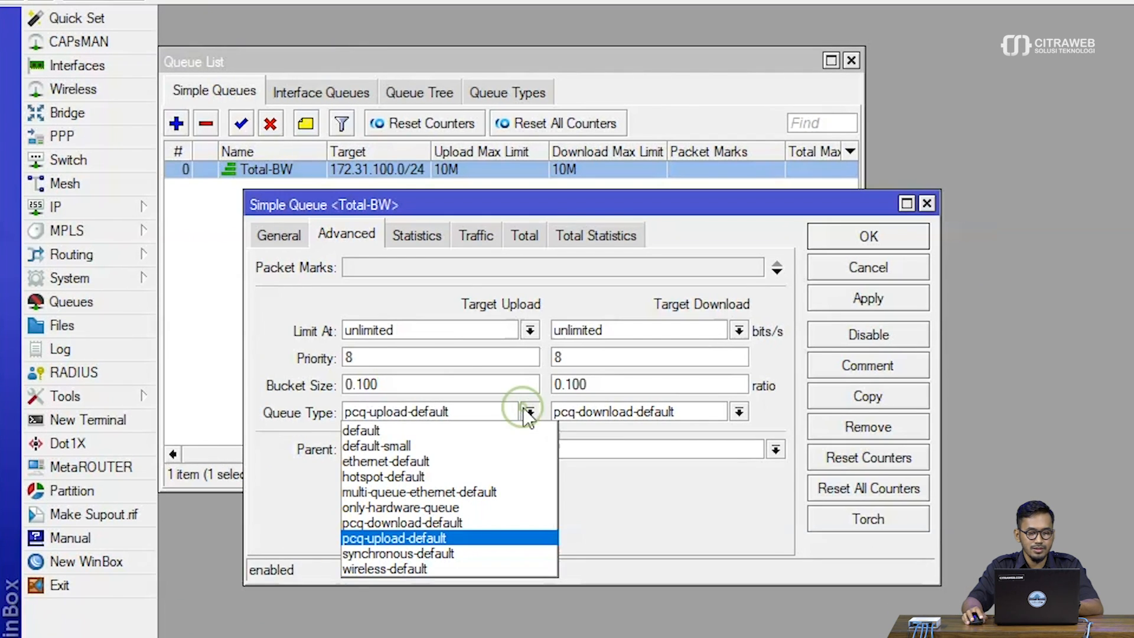
{"action": "left_click", "coordinate": [507, 444]}
{"action": "left_click", "coordinate": [678, 407]}
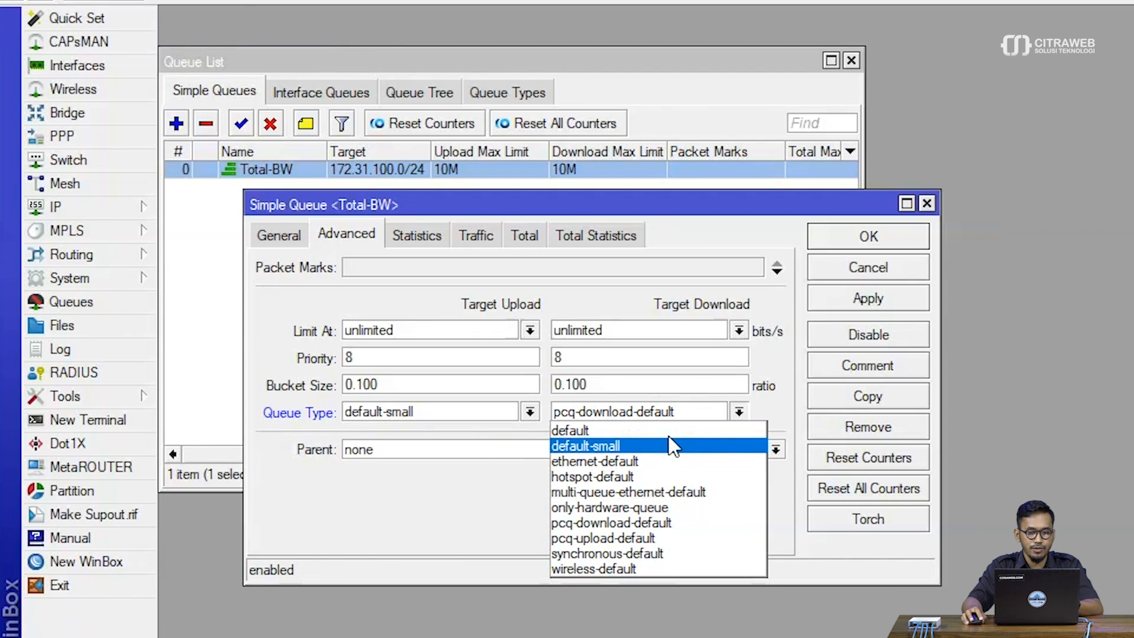
{"action": "left_click", "coordinate": [669, 444]}
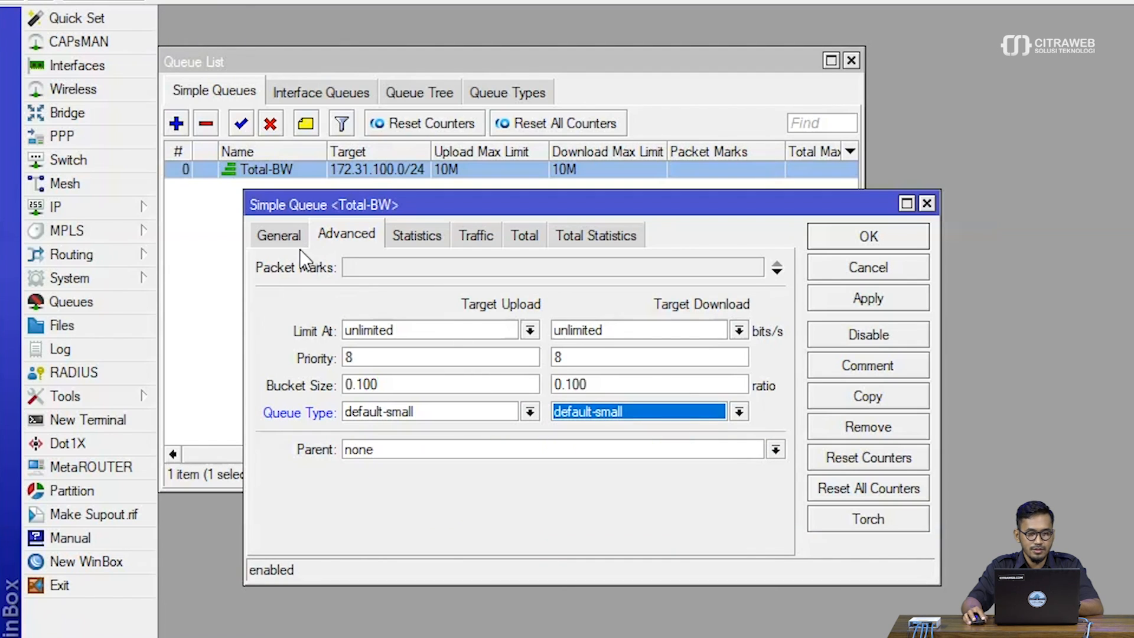
{"action": "left_click", "coordinate": [287, 240]}
{"action": "left_click", "coordinate": [851, 298]}
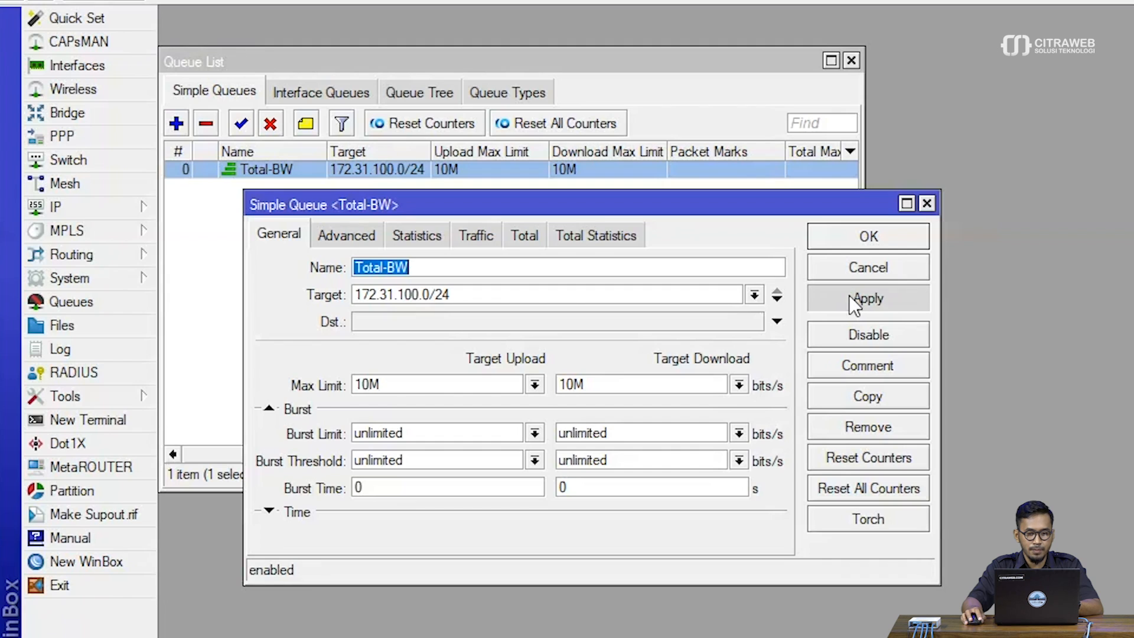
{"action": "left_click", "coordinate": [849, 240]}
{"action": "left_click", "coordinate": [510, 236]}
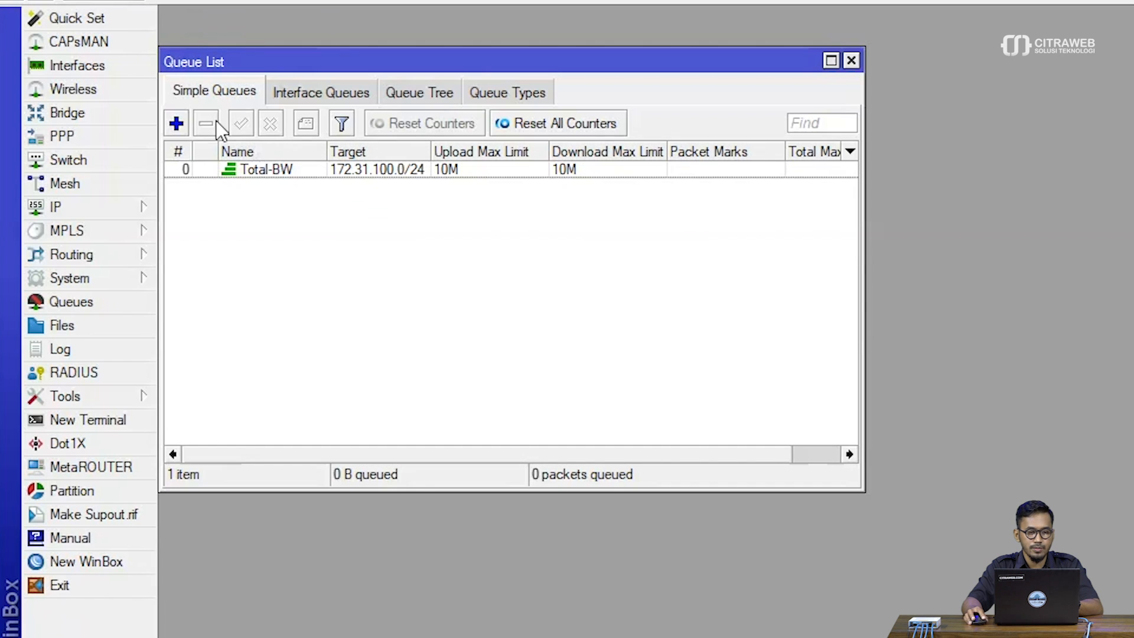
Start a second simple queue named user1 with 172.31.100.2 as its target
{"action": "left_click", "coordinate": [181, 123]}
{"action": "left_click_drag", "start_coordinate": [359, 203], "coordinate": [317, 203]}
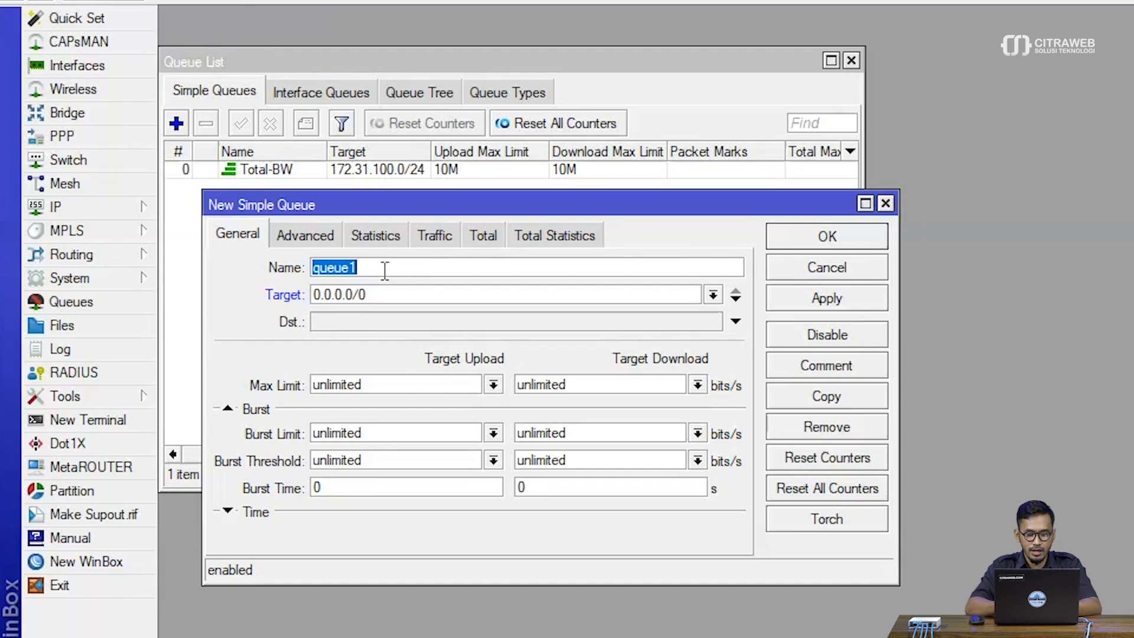
{"action": "type", "text": "user"}
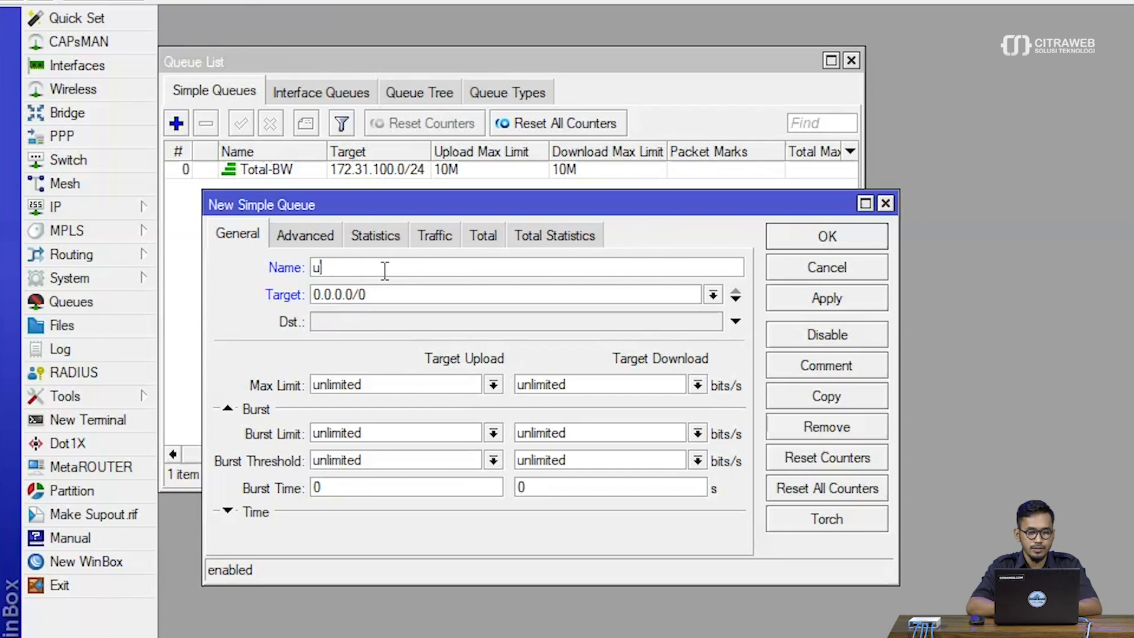
{"action": "key", "text": "Tab"}
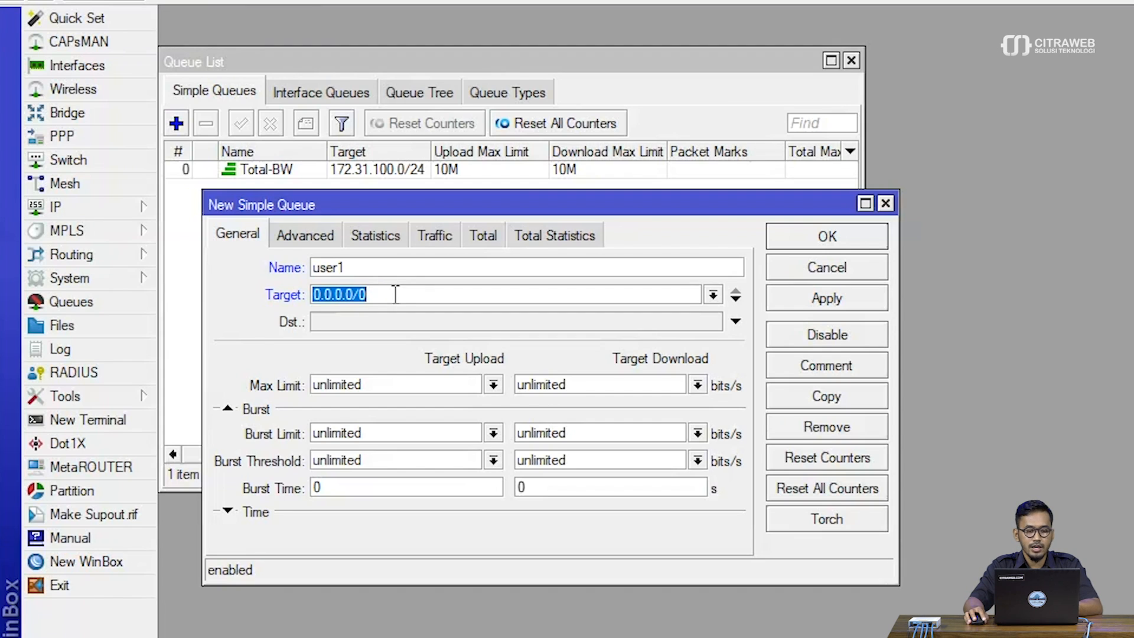
{"action": "key", "text": "BackSpace"}
{"action": "type", "text": "172.31.100.2"}
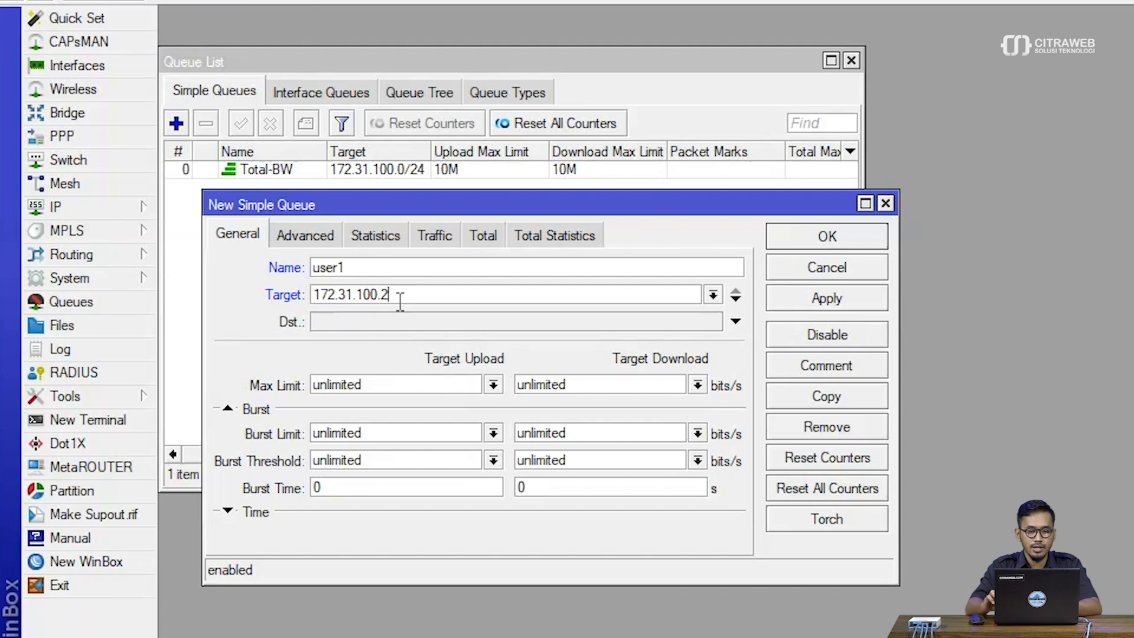
Add 172.31.100.3 as a second target address of the user1 queue
{"action": "double_click", "coordinate": [400, 298]}
{"action": "key", "text": "ctrl+c"}
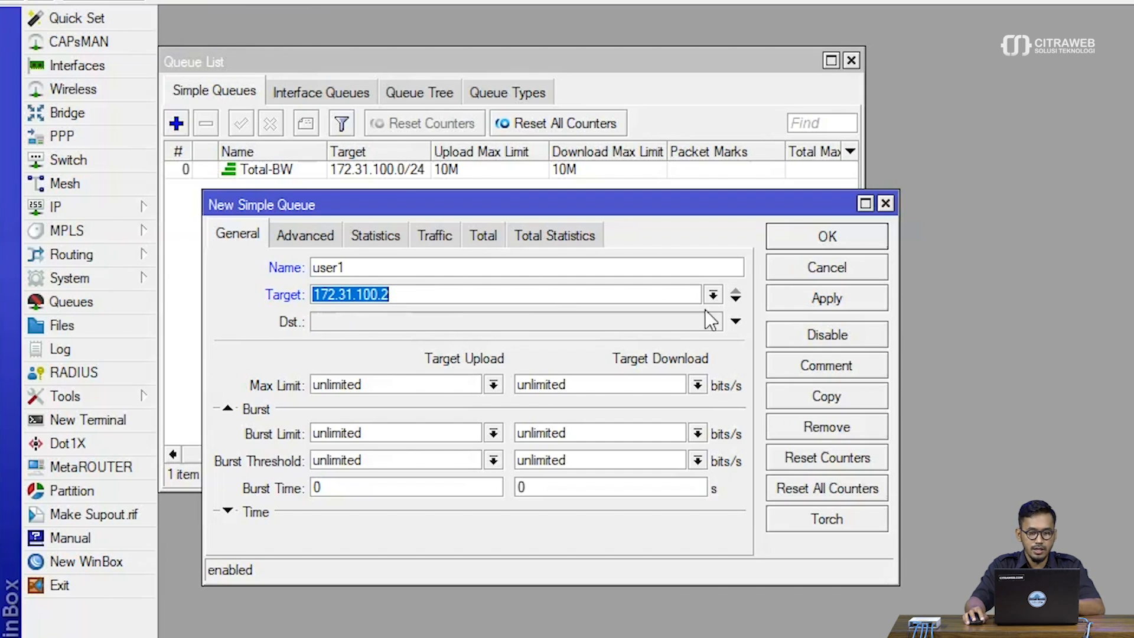
{"action": "left_click", "coordinate": [736, 317]}
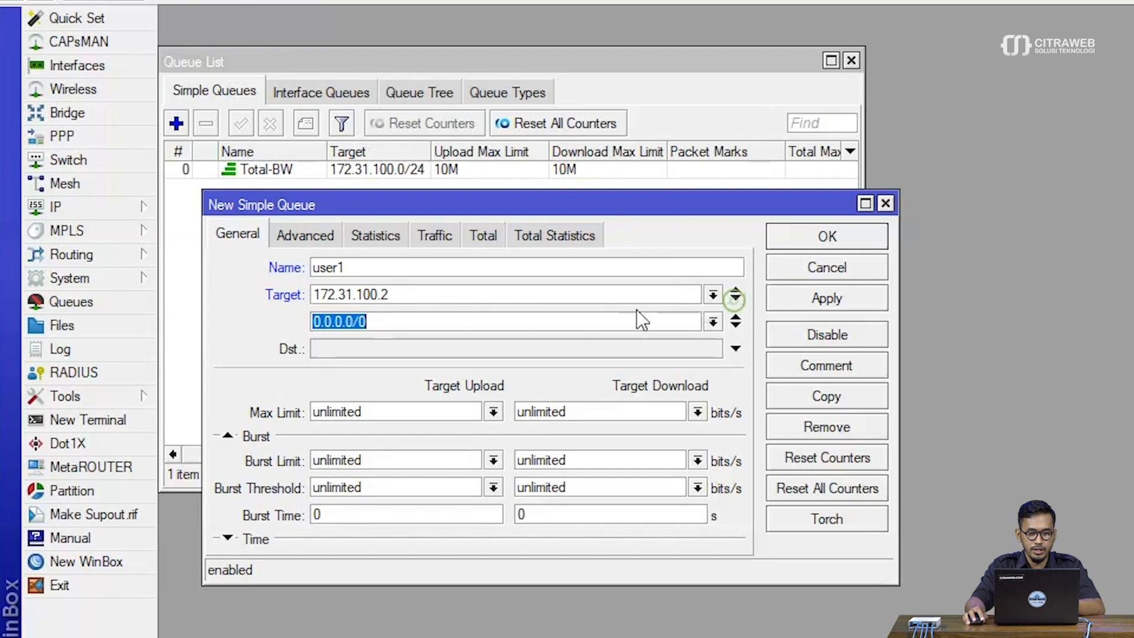
{"action": "key", "text": "ctrl+v"}
{"action": "key", "text": "BackSpace"}
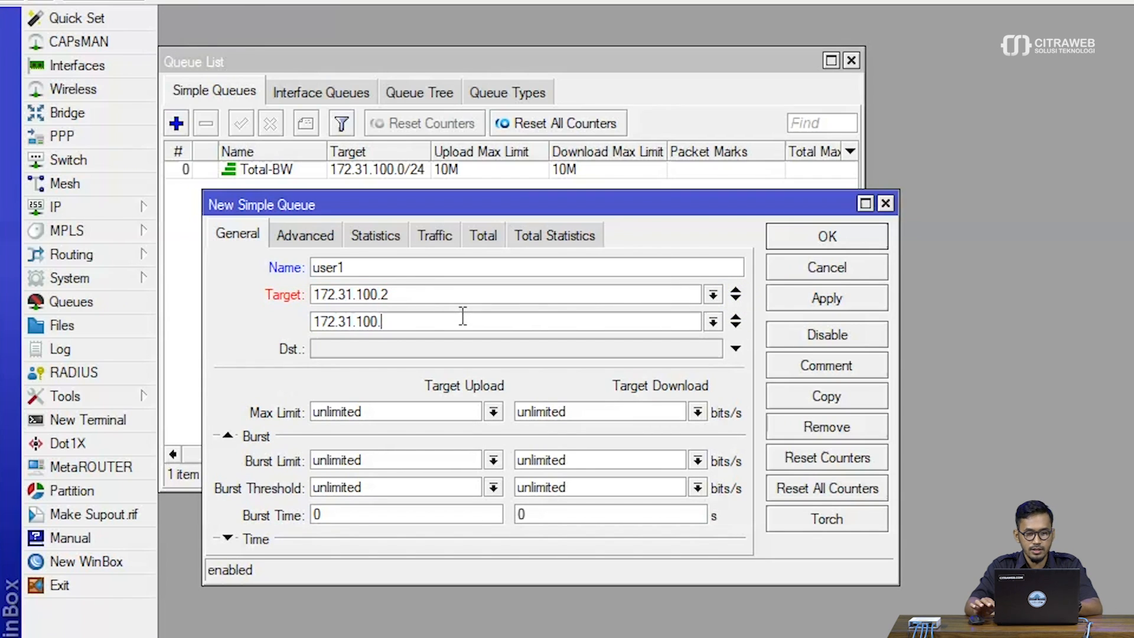
{"action": "type", "text": "3"}
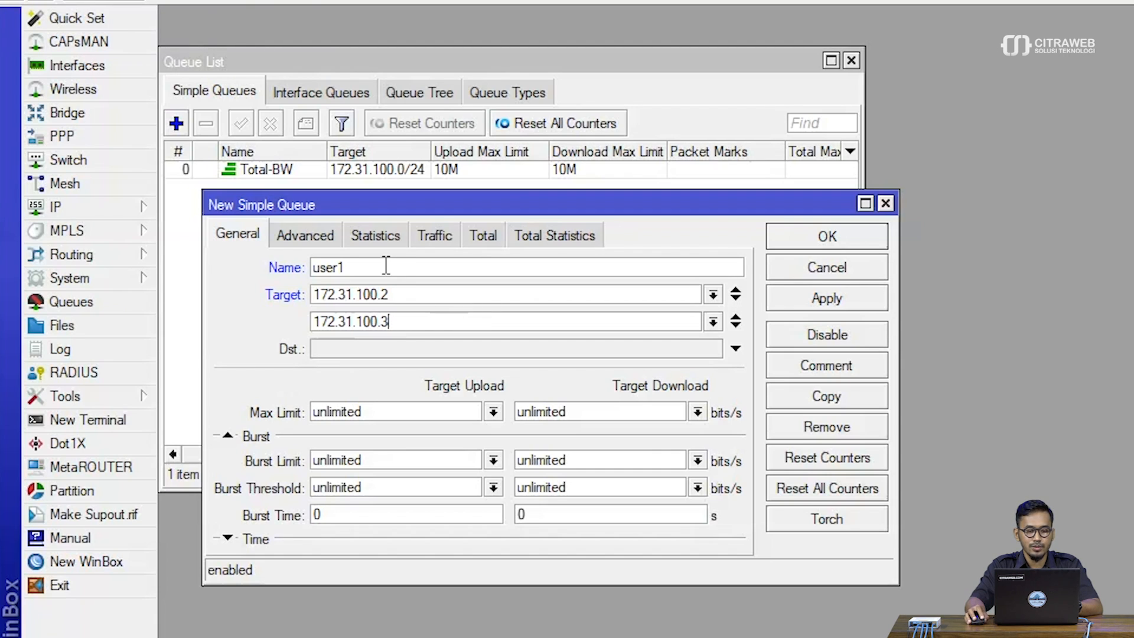
Set the max limit of the user1 queue to 10M for both target upload and target download
{"action": "left_click", "coordinate": [402, 300]}
{"action": "left_click", "coordinate": [410, 327]}
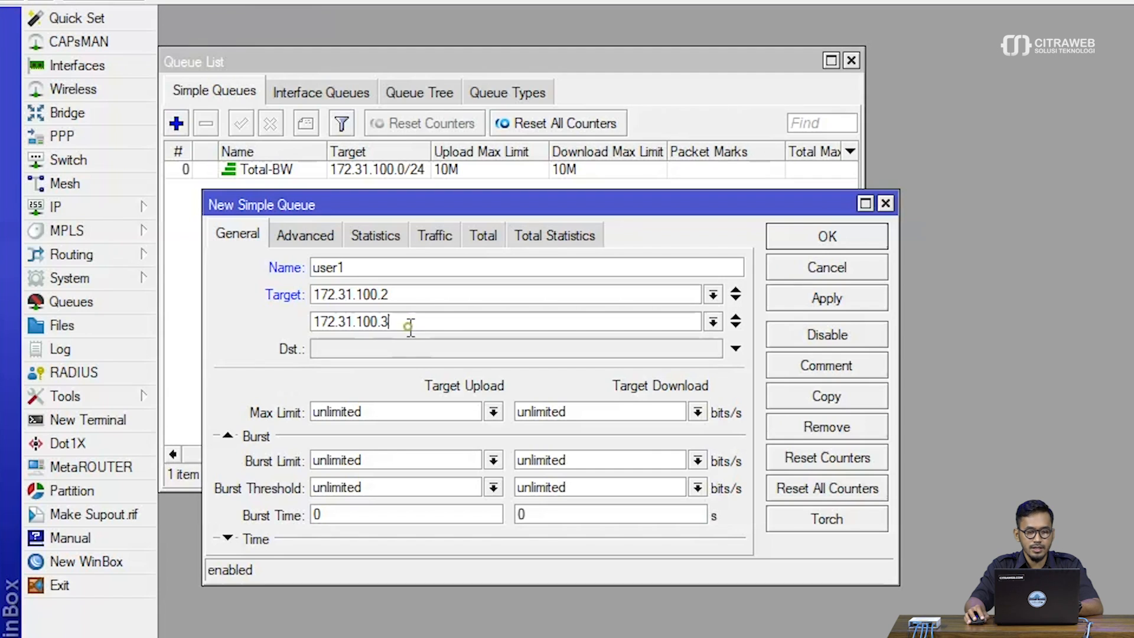
{"action": "left_click", "coordinate": [488, 417]}
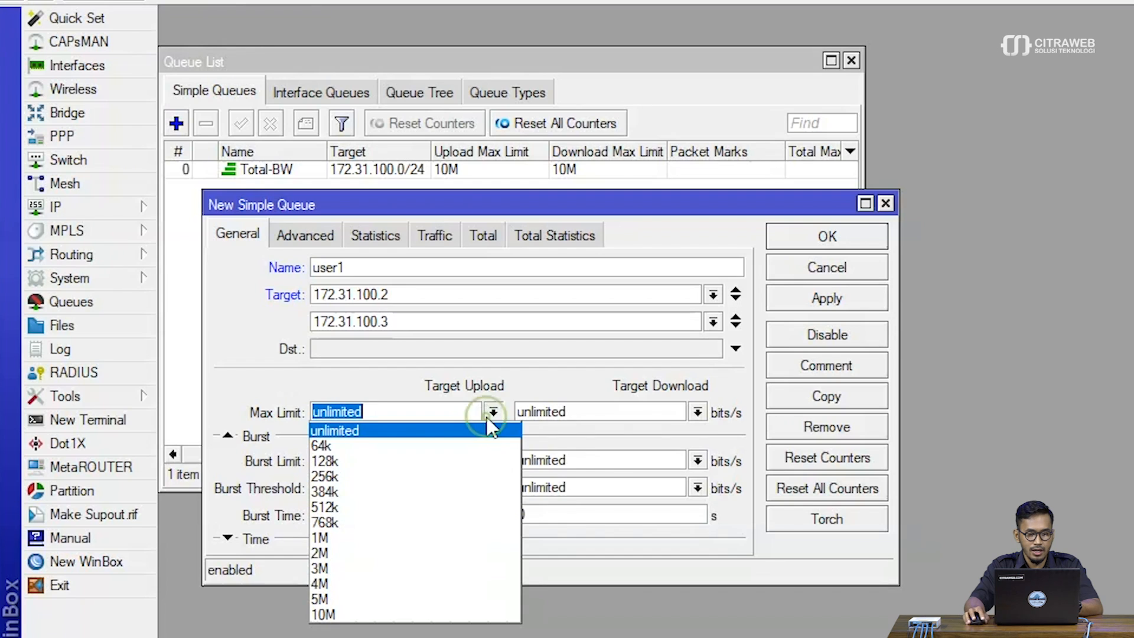
{"action": "left_click", "coordinate": [378, 612]}
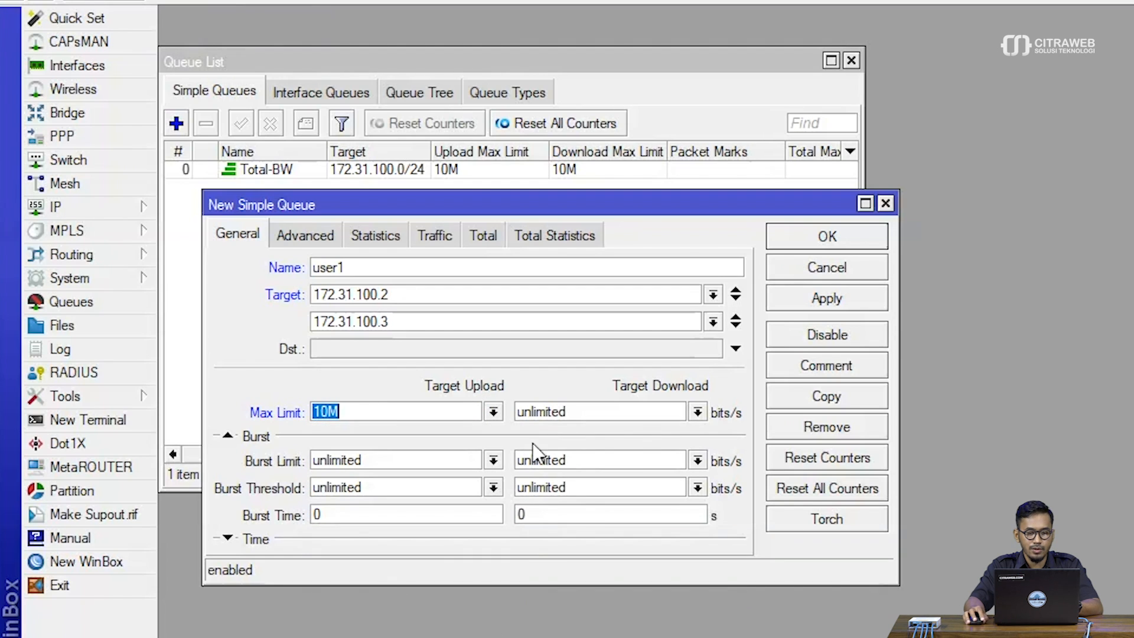
{"action": "left_click", "coordinate": [697, 412]}
{"action": "left_click", "coordinate": [595, 616]}
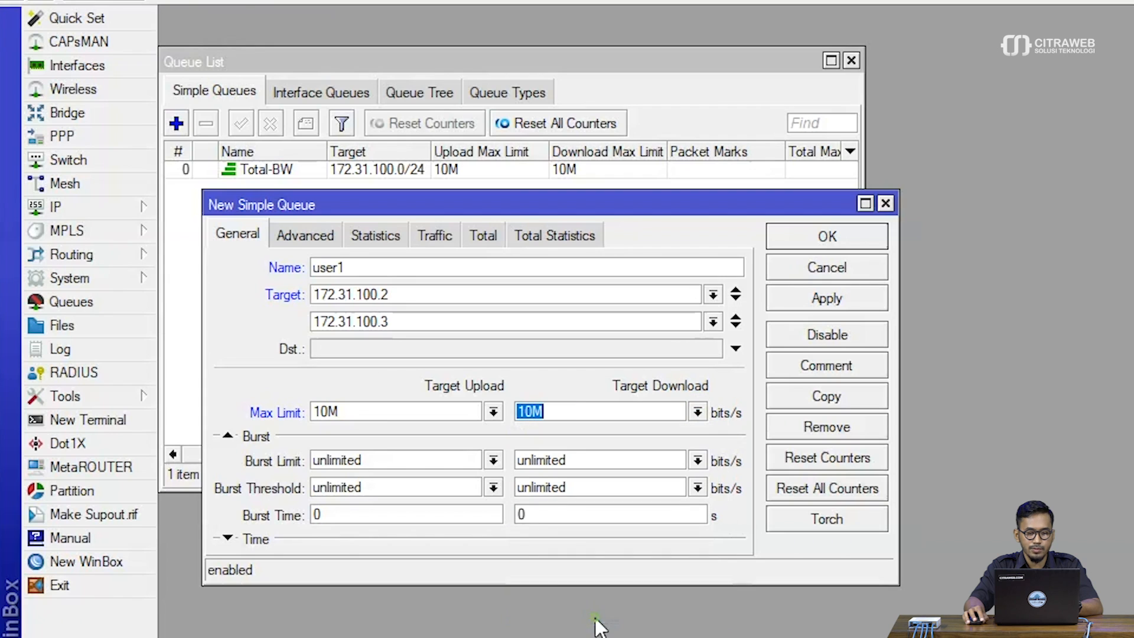
Set the guaranteed Limit At of the user1 queue to 5M for both upload and download
{"action": "left_click", "coordinate": [320, 242]}
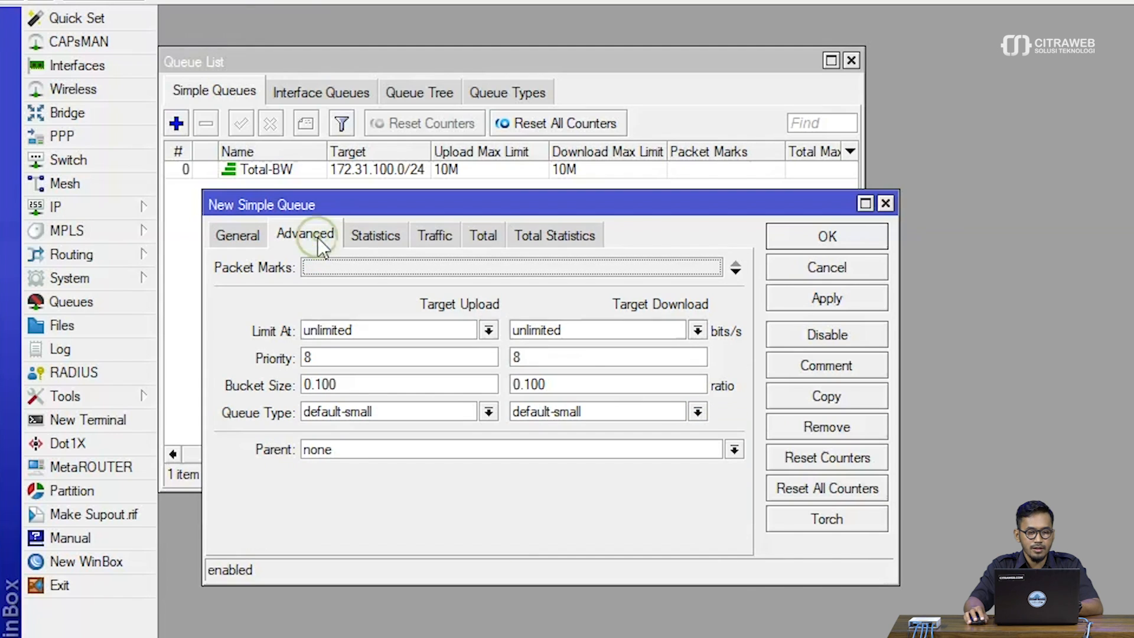
{"action": "left_click", "coordinate": [488, 329]}
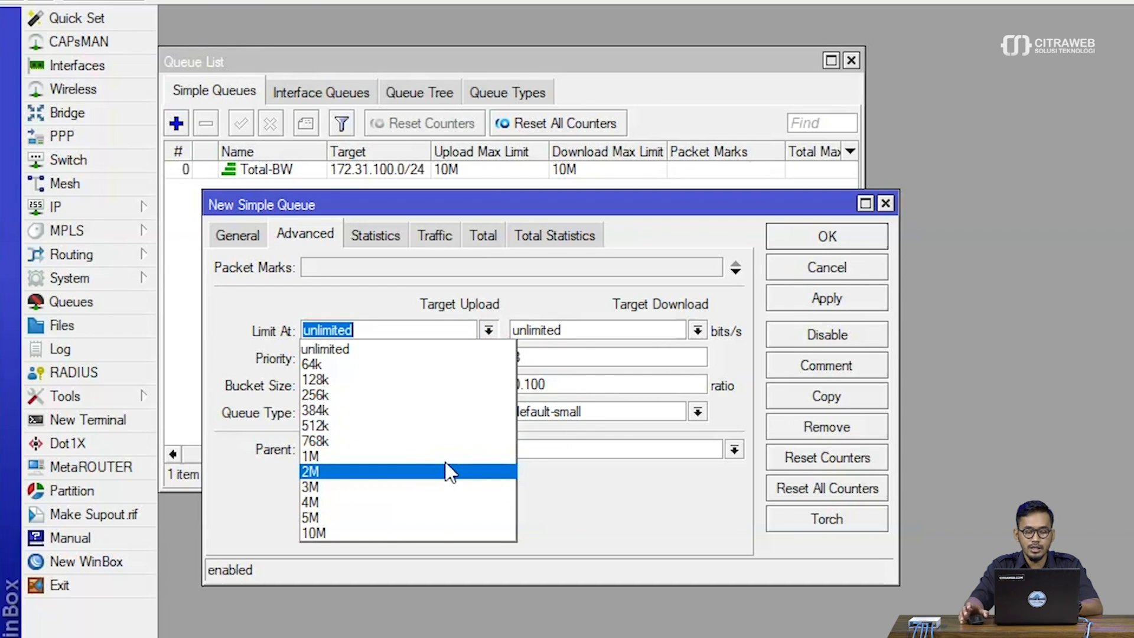
{"action": "left_click", "coordinate": [437, 518]}
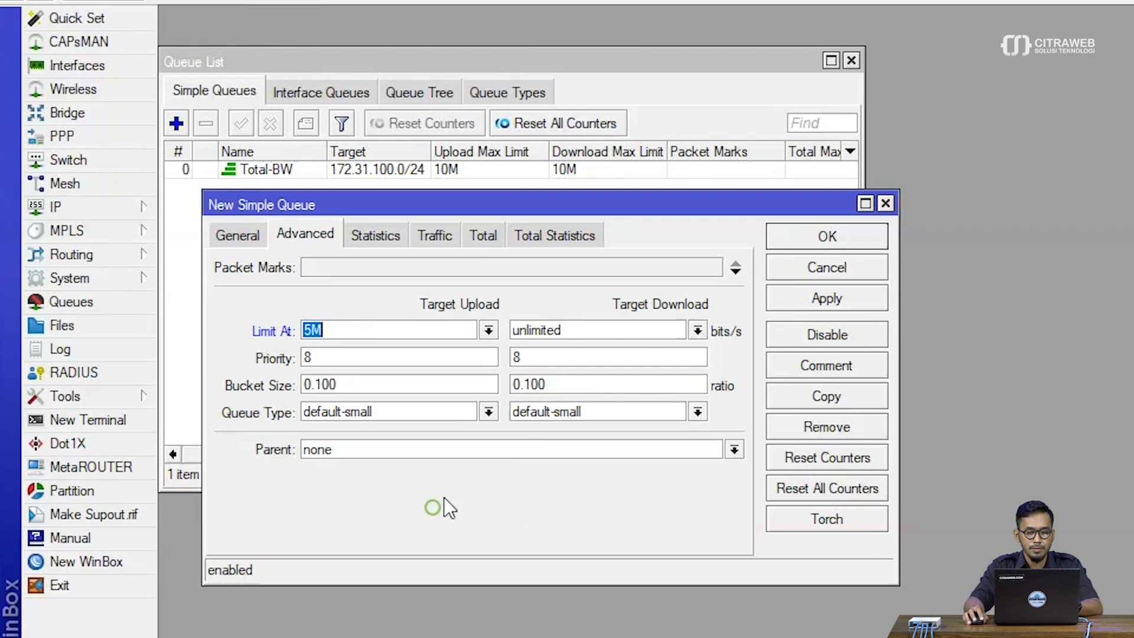
{"action": "left_click", "coordinate": [694, 331]}
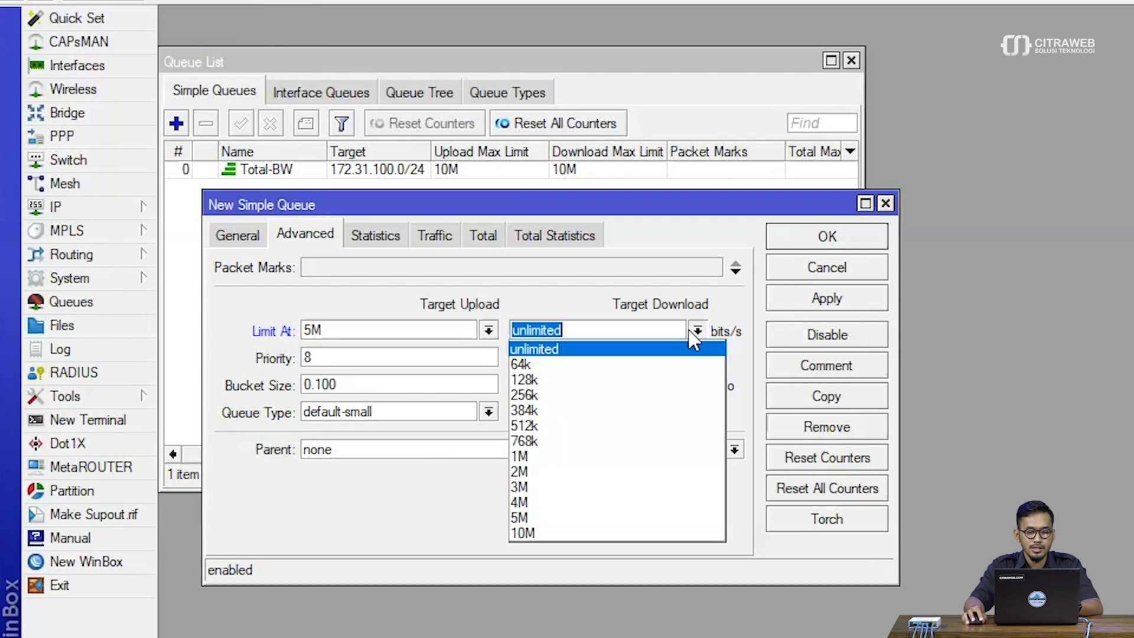
{"action": "left_click", "coordinate": [633, 511]}
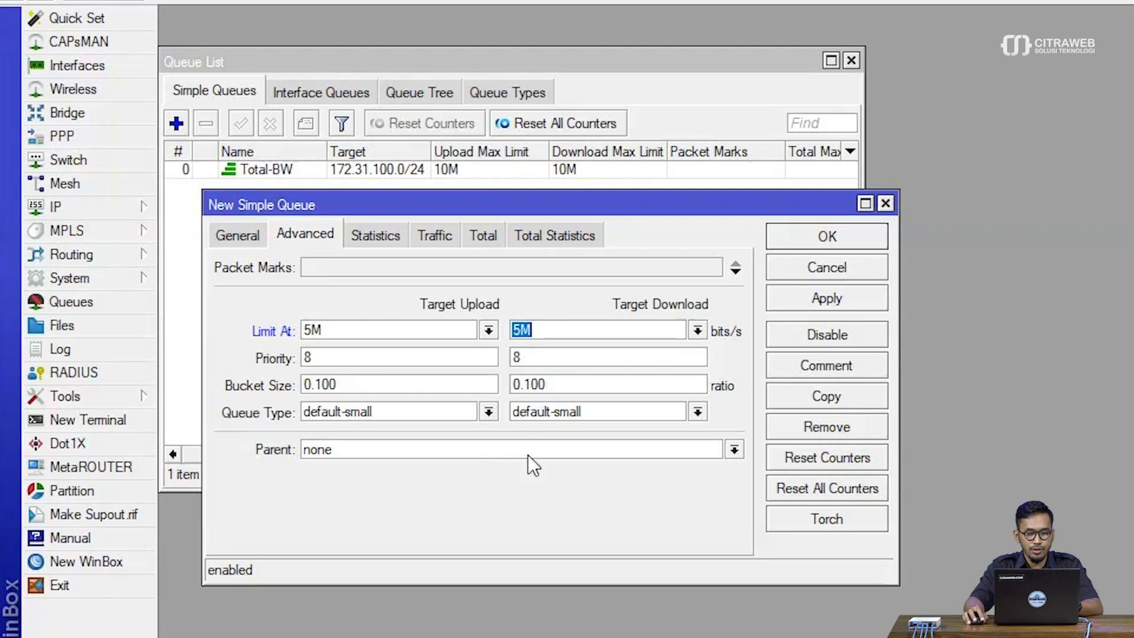
Assign Total-BW as the parent of the user1 queue and save the queue
{"action": "left_click", "coordinate": [503, 454]}
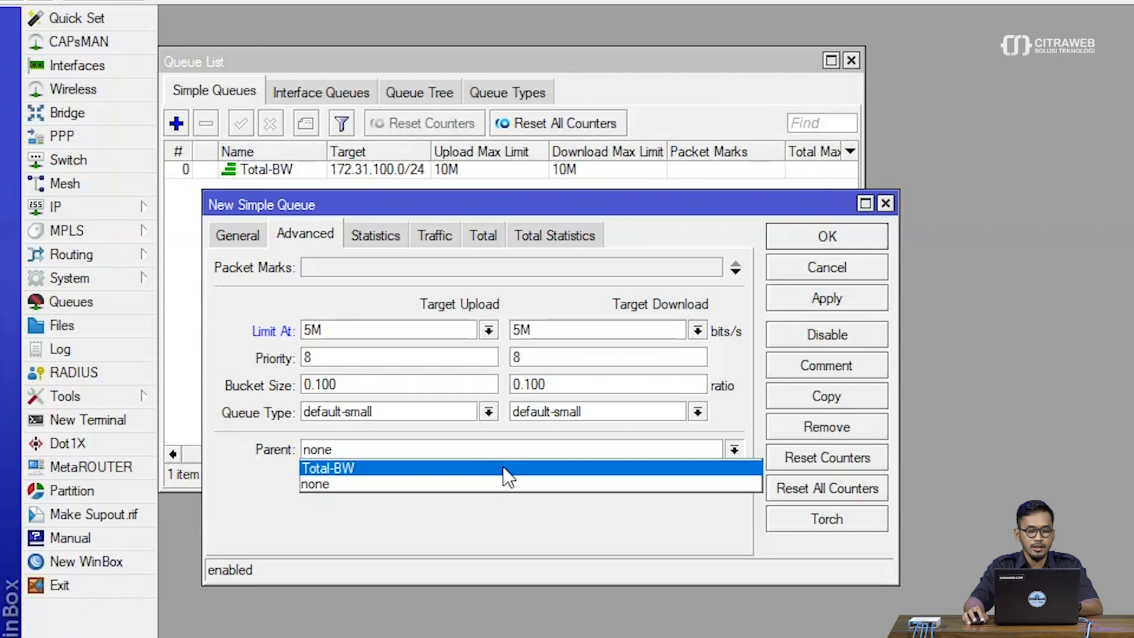
{"action": "left_click", "coordinate": [504, 468]}
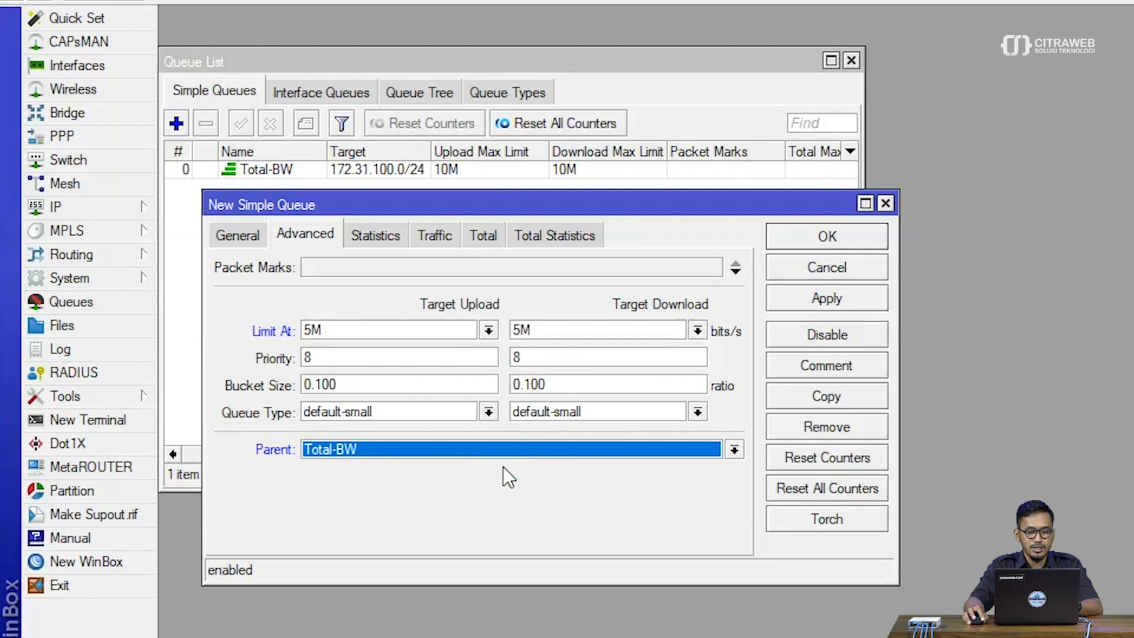
{"action": "left_click", "coordinate": [845, 305]}
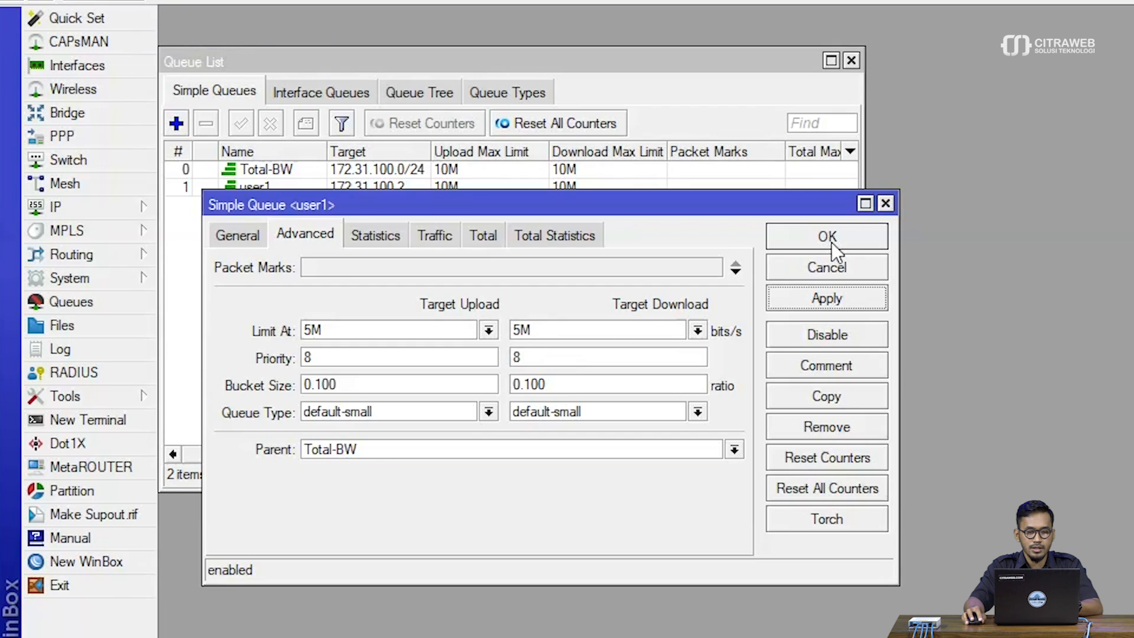
{"action": "left_click", "coordinate": [832, 242]}
Copy the user1 queue into a new simple queue and name the copy user2
{"action": "double_click", "coordinate": [259, 193]}
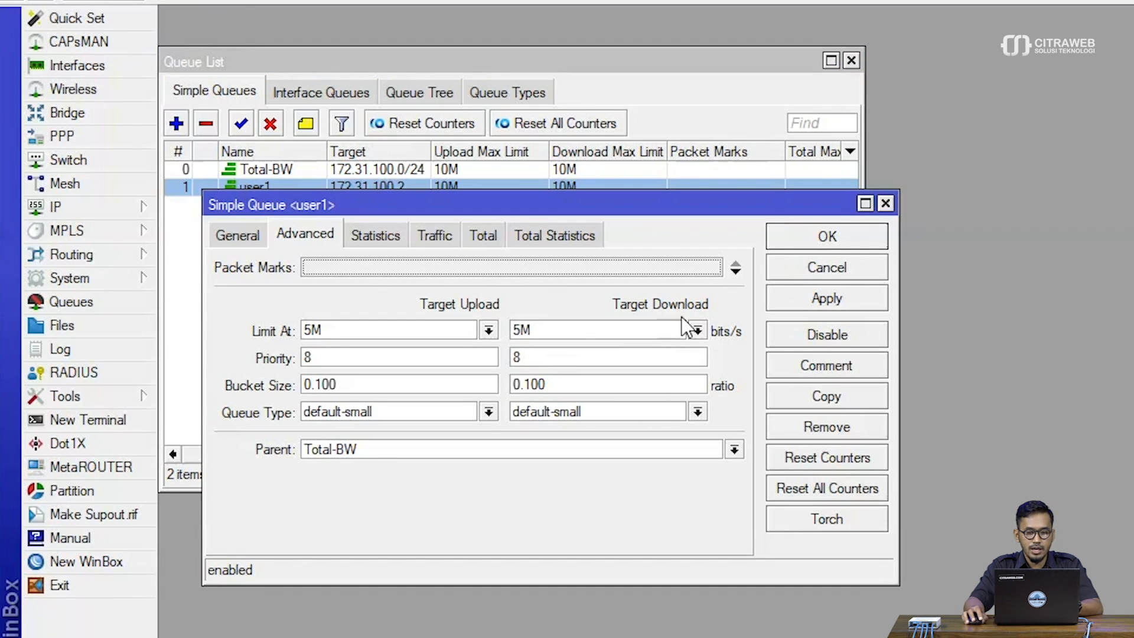
{"action": "left_click", "coordinate": [825, 397]}
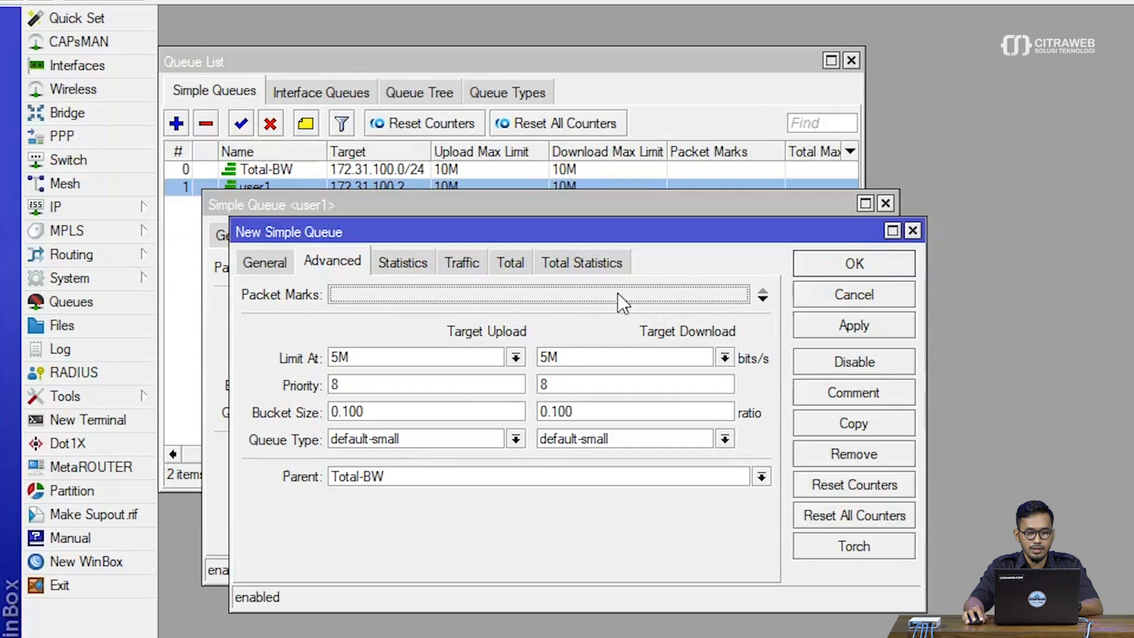
{"action": "left_click_drag", "start_coordinate": [561, 235], "coordinate": [667, 234]}
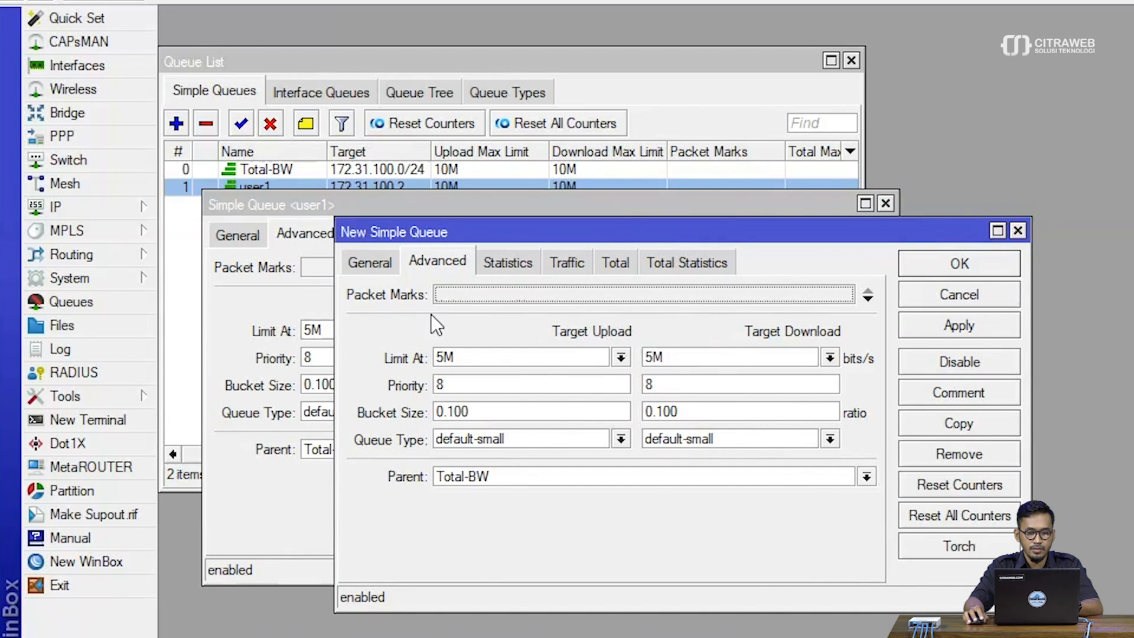
{"action": "left_click", "coordinate": [388, 264]}
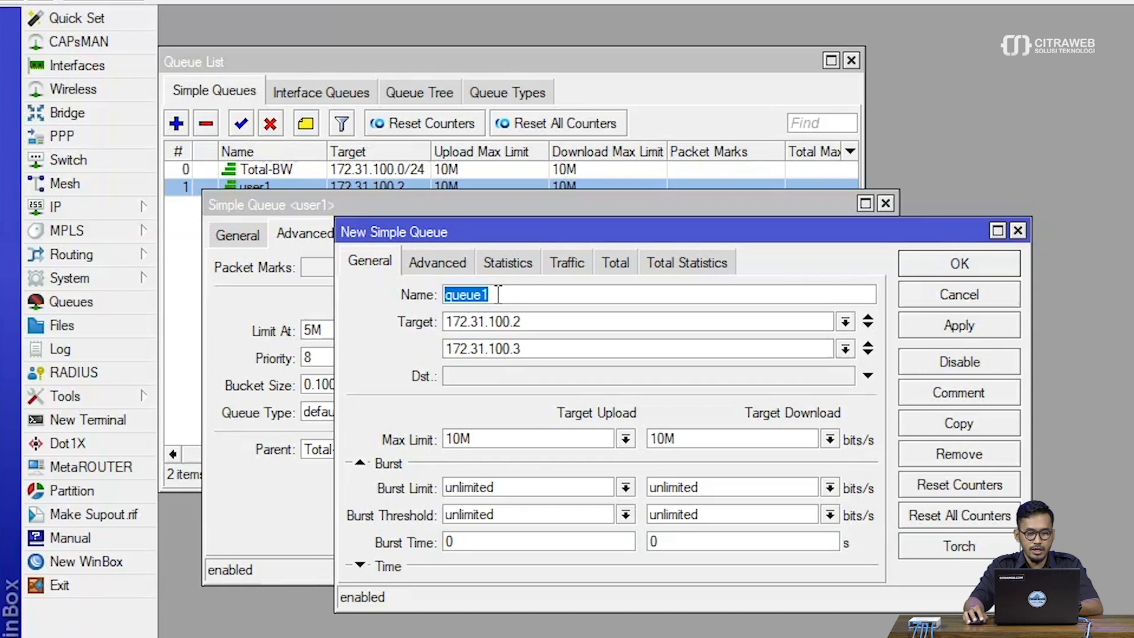
{"action": "type", "text": "user"}
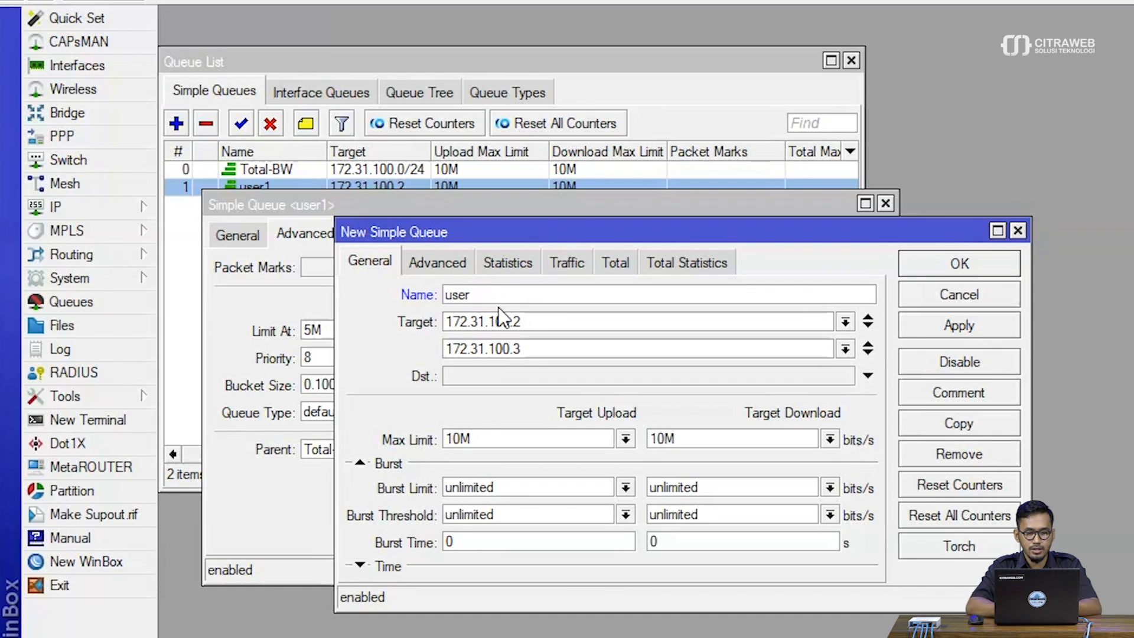
Change the two target addresses of the user2 queue to 172.31.100.4 and 172.31.100.5
{"action": "left_click", "coordinate": [547, 320]}
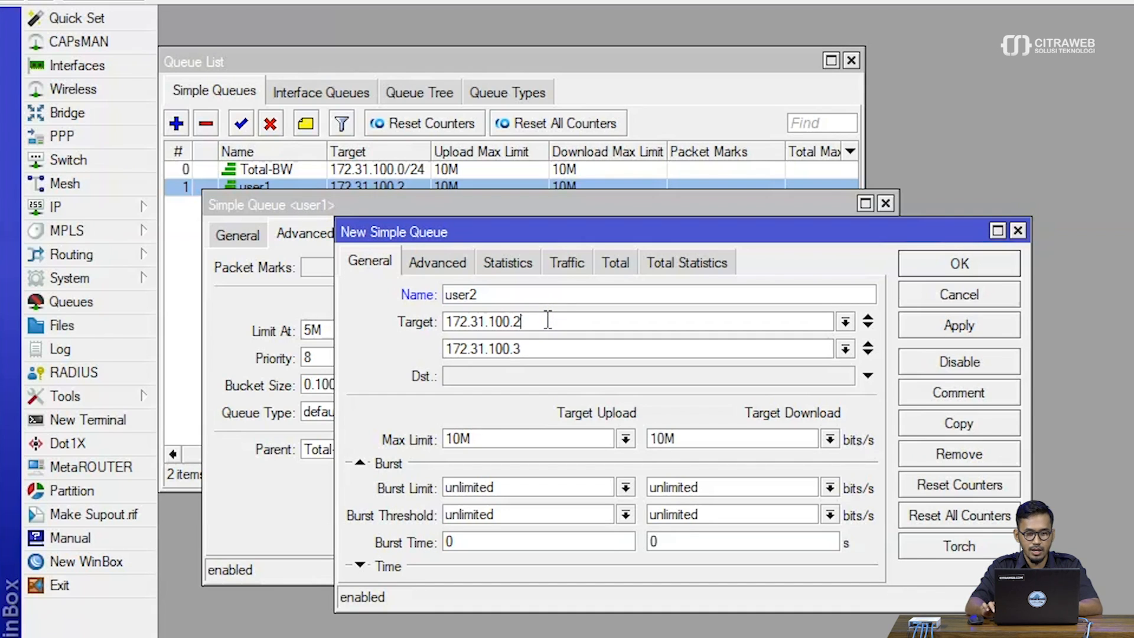
{"action": "key", "text": "BackSpace"}
{"action": "type", "text": "4"}
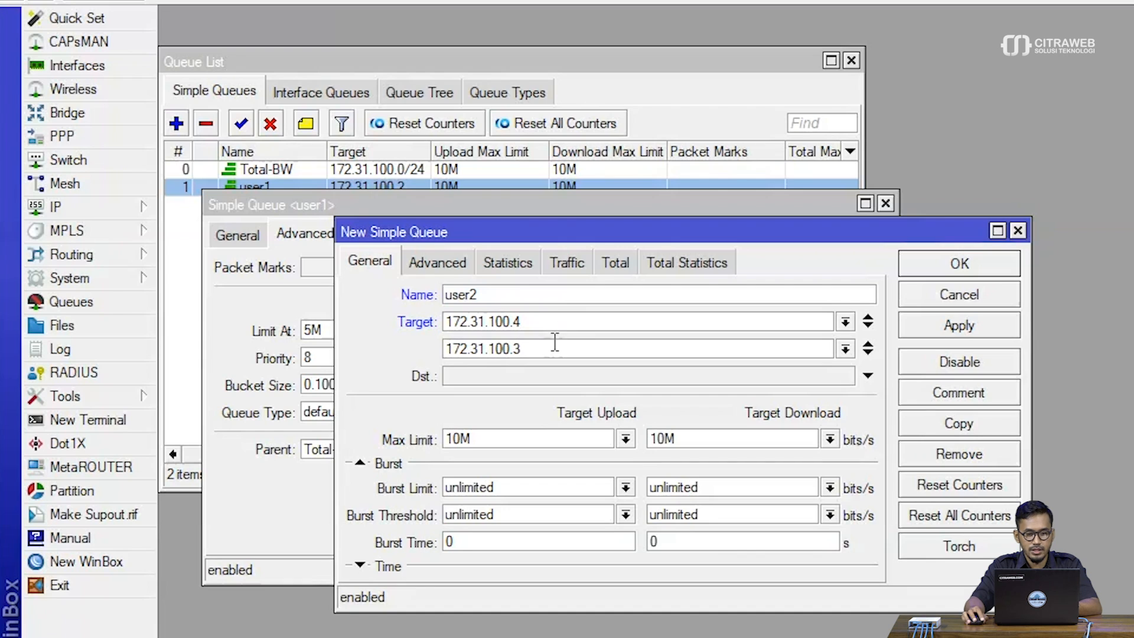
{"action": "left_click", "coordinate": [555, 347]}
{"action": "key", "text": "BackSpace"}
{"action": "type", "text": "5"}
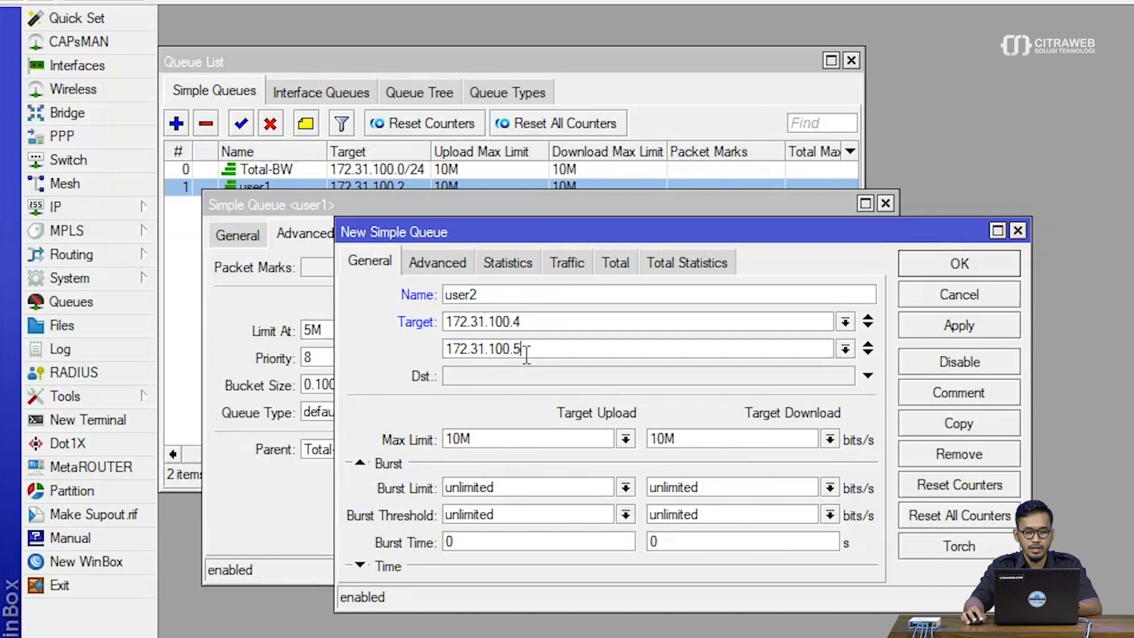
Check the advanced settings of the user2 queue, save it, and close the user1 queue
{"action": "left_click", "coordinate": [438, 263]}
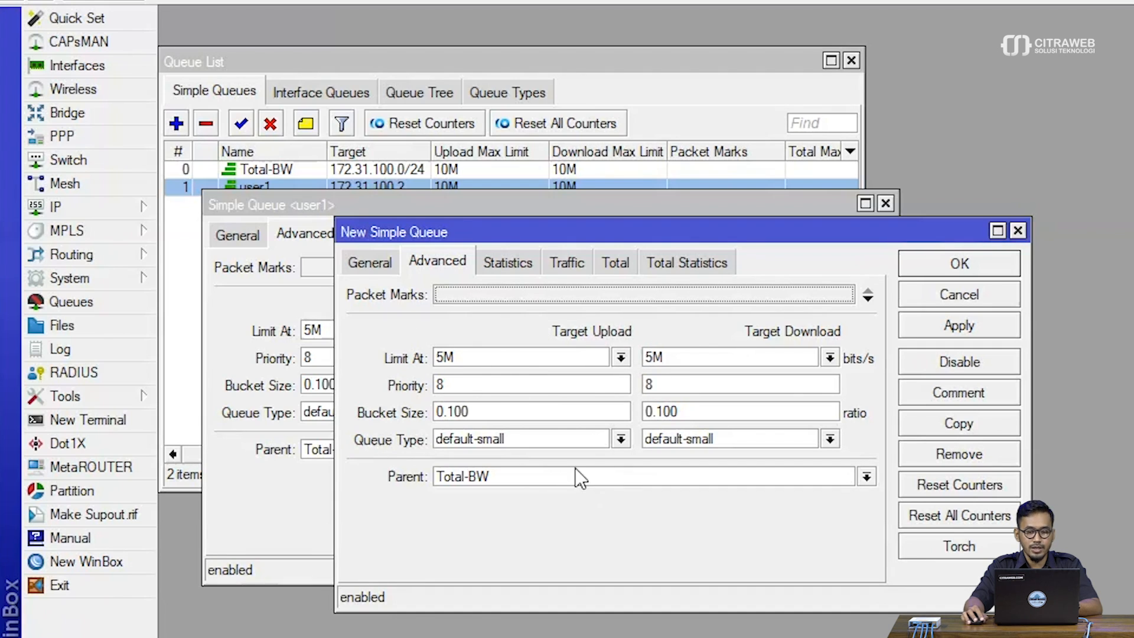
{"action": "left_click", "coordinate": [959, 325]}
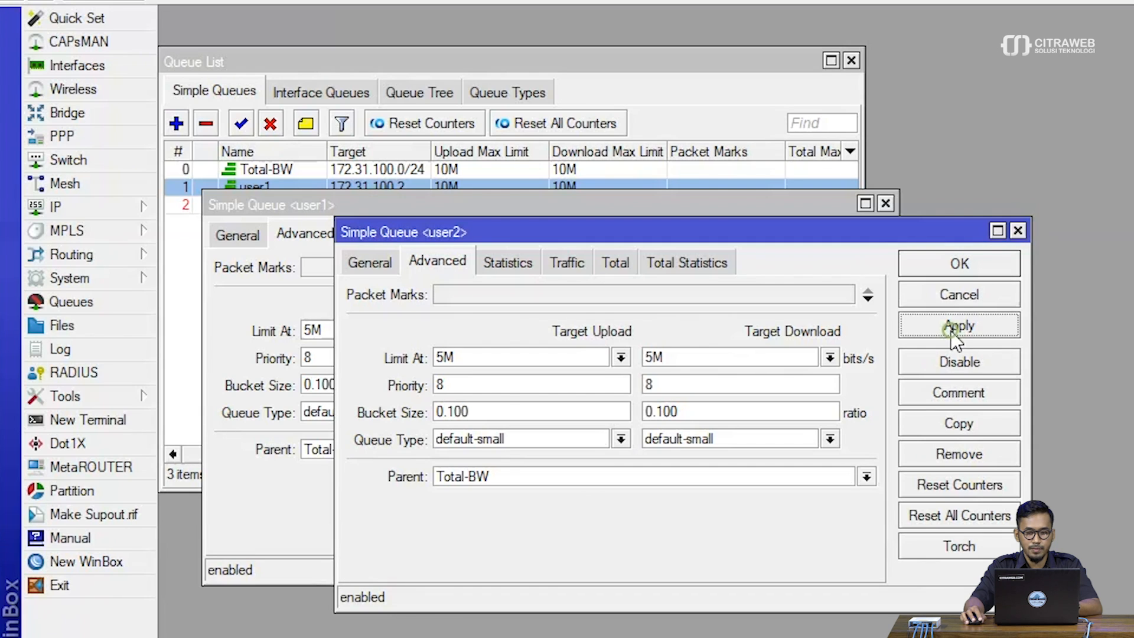
{"action": "left_click", "coordinate": [961, 269]}
{"action": "left_click", "coordinate": [834, 299]}
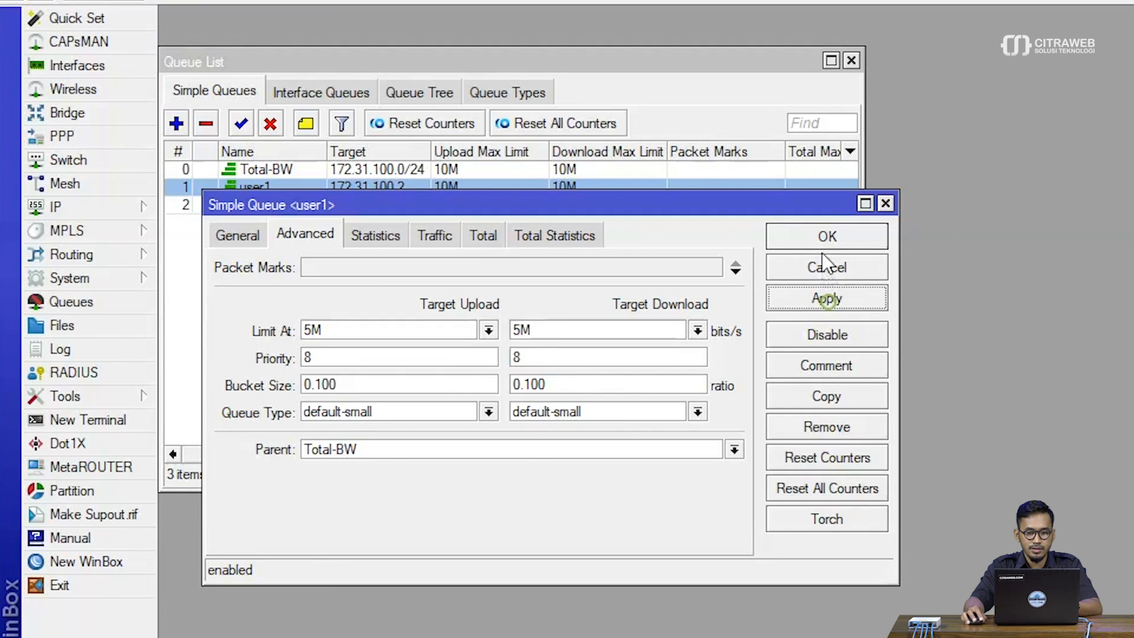
{"action": "left_click", "coordinate": [821, 238]}
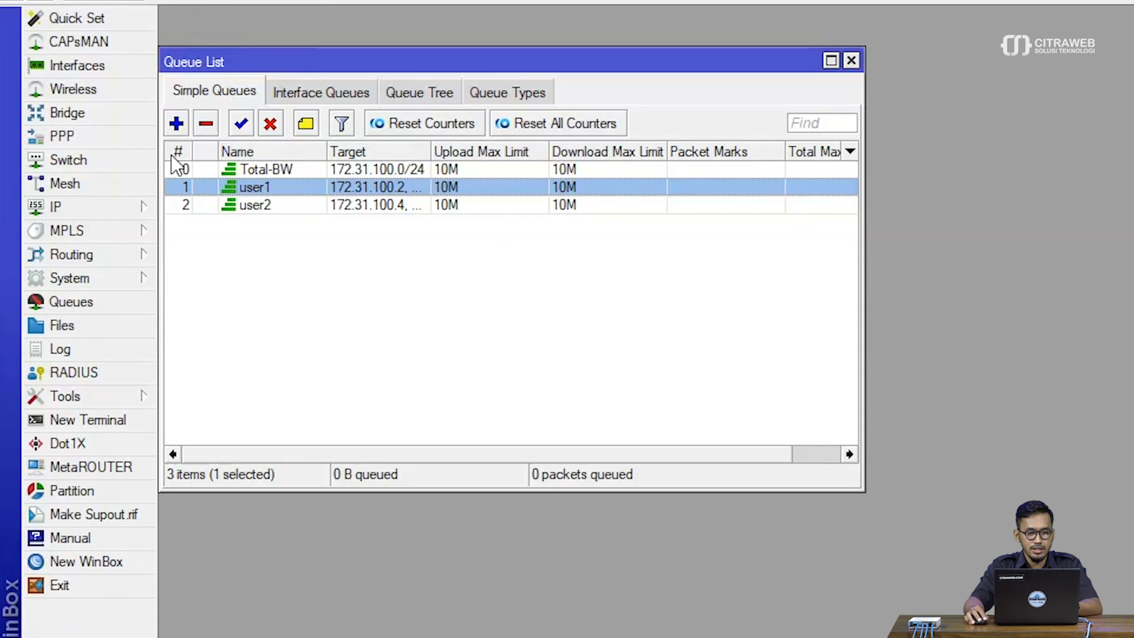
Sort the simple queue list by name and widen the Target column to fit both addresses
{"action": "mouse_move", "coordinate": [324, 153]}
{"action": "left_mouse_down"}
{"action": "mouse_move", "coordinate": [340, 153]}
{"action": "mouse_move", "coordinate": [312, 150]}
{"action": "left_mouse_up"}
{"action": "left_click_drag", "start_coordinate": [419, 151], "coordinate": [495, 151]}
{"action": "left_click", "coordinate": [475, 278]}
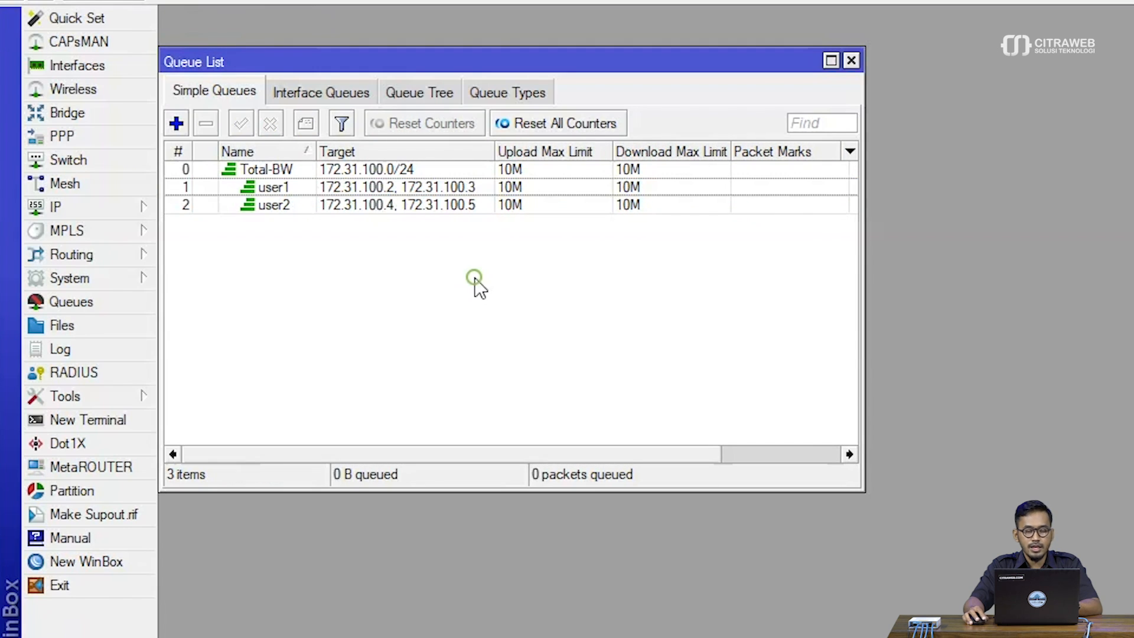